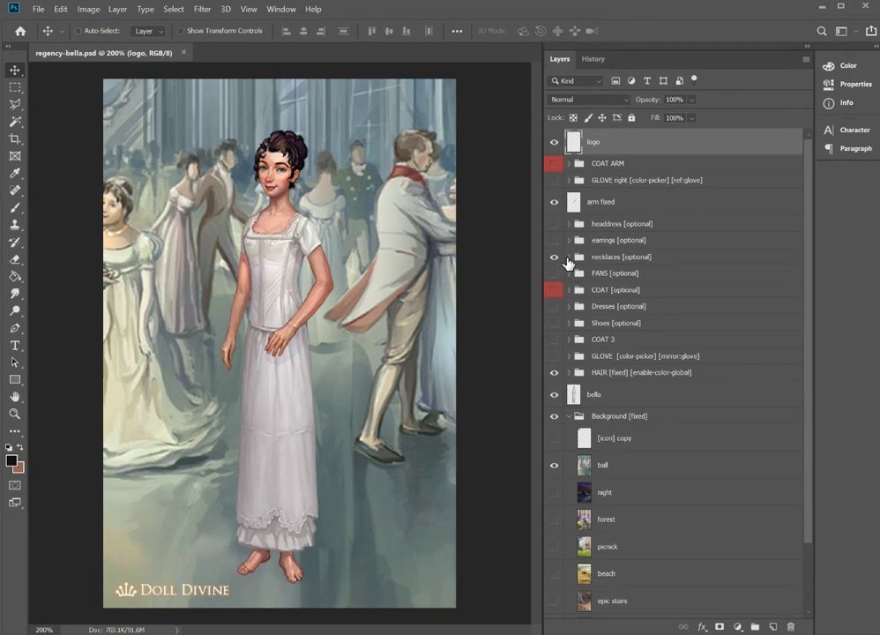
Select the bella layer and toggle bella and arm fixed visibility to compare them.
click(623, 402)
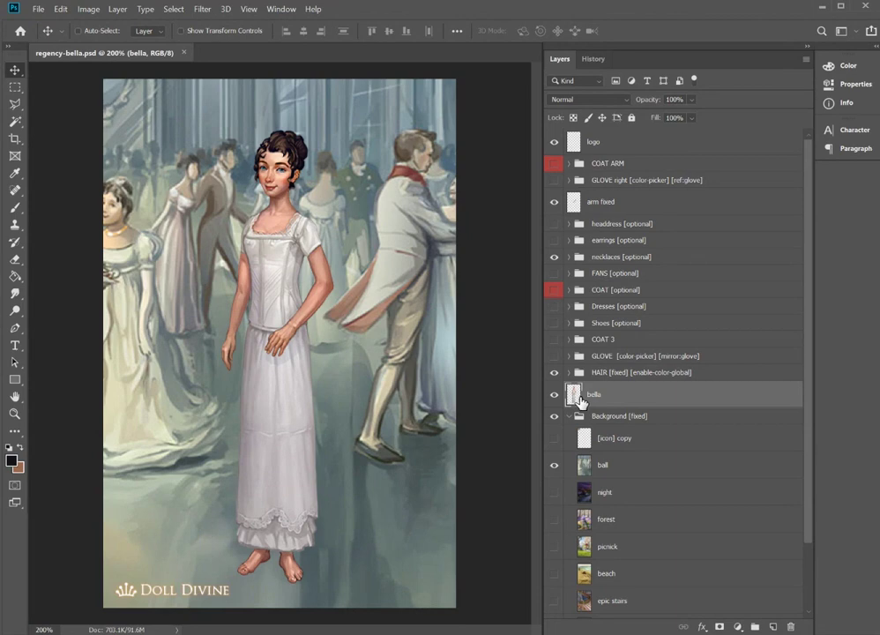
click(555, 395)
click(554, 396)
click(554, 203)
click(553, 203)
click(554, 203)
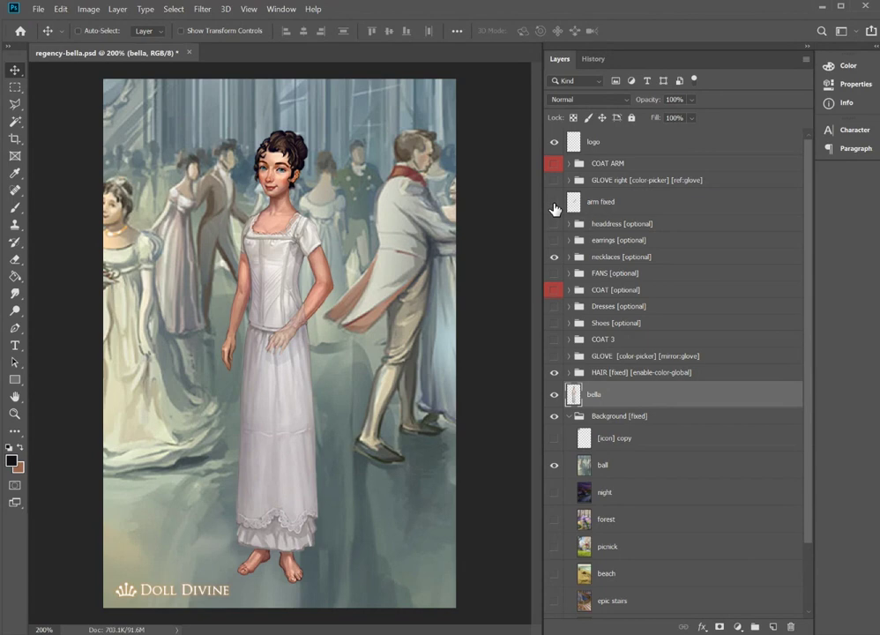
click(554, 203)
Recheck arm fixed against bella, leaving both visible with arm fixed selected.
click(554, 394)
click(554, 395)
click(593, 203)
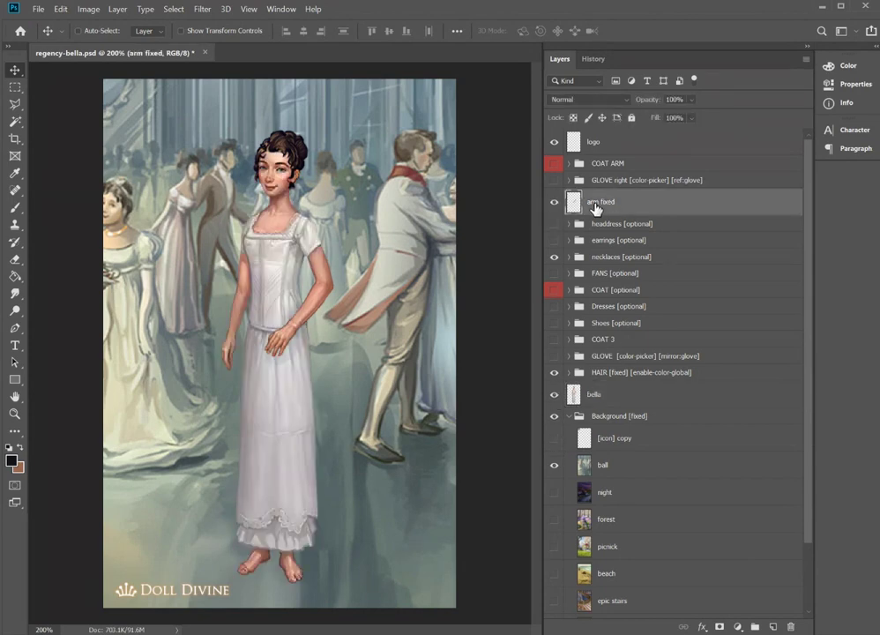
click(623, 395)
click(554, 203)
click(554, 203)
click(605, 212)
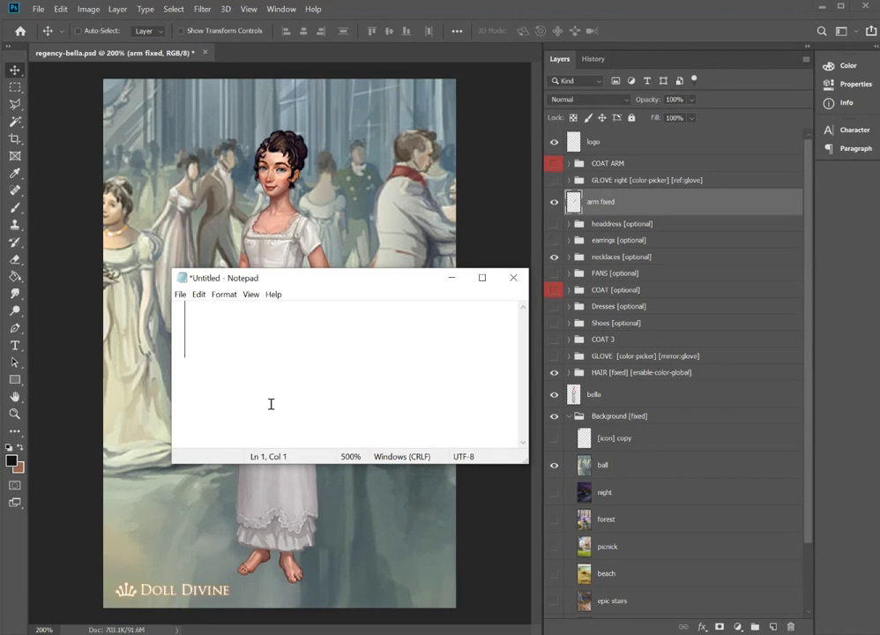
Note the [fixed] tag in Notepad, then select the Background [fixed] group in Photoshop.
text([)
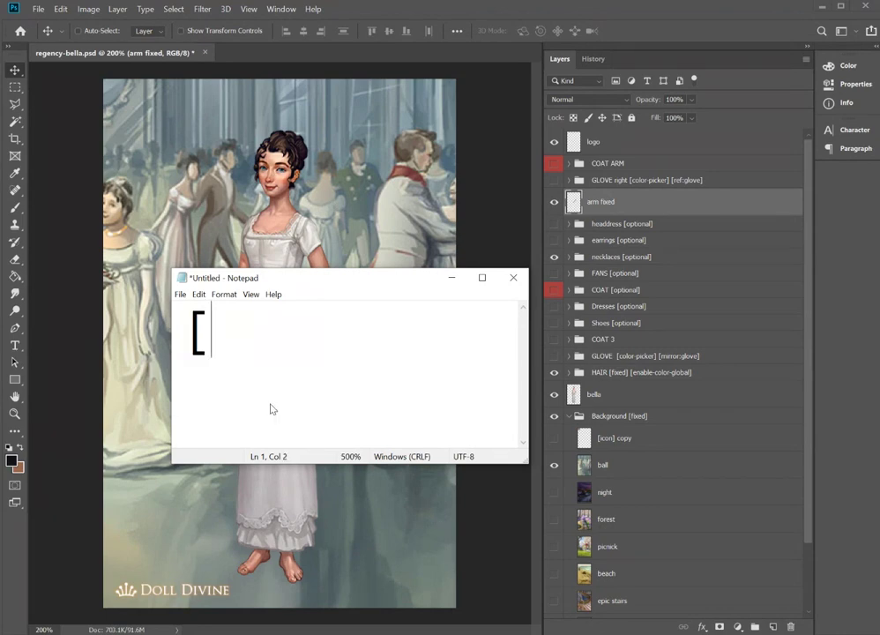
text(fixe)
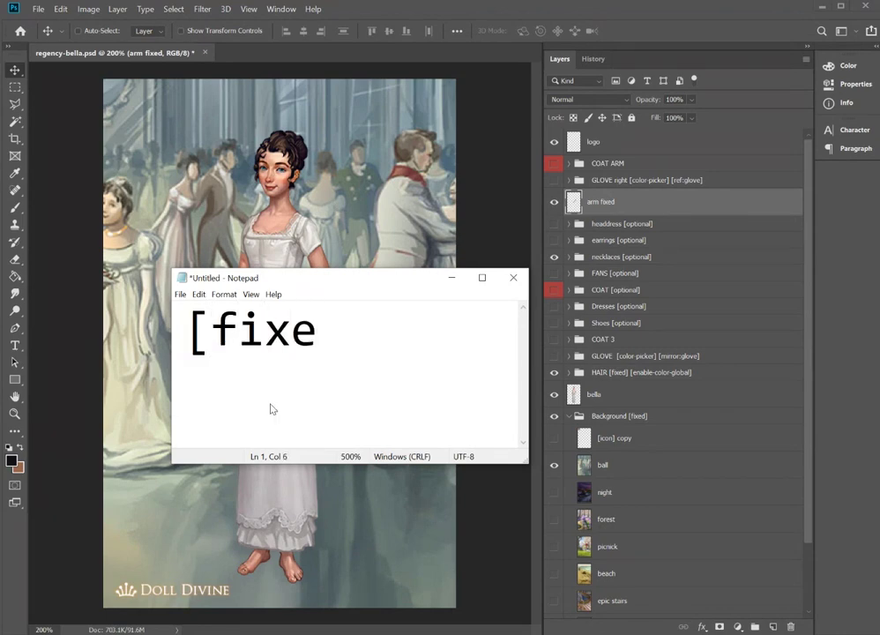
text(d])
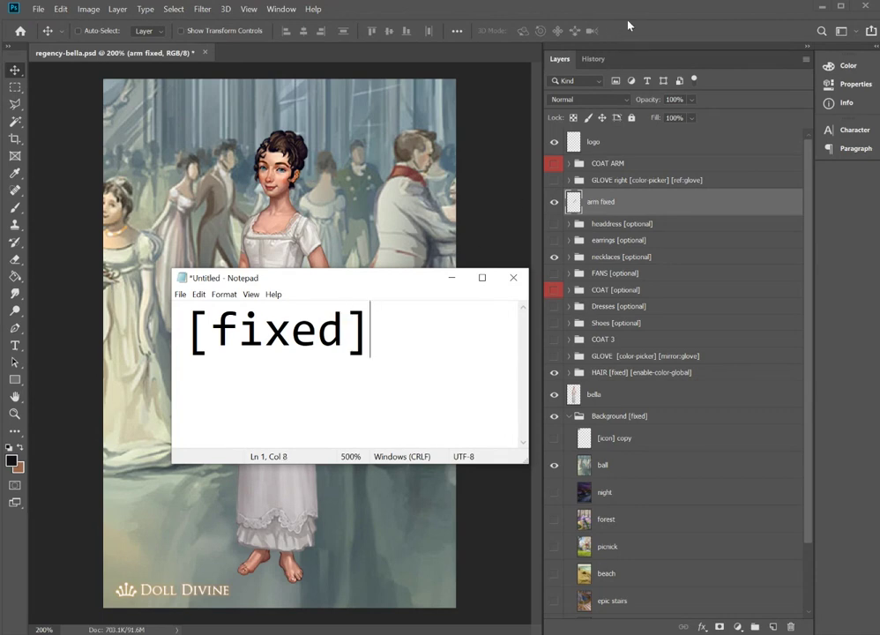
click(488, 15)
click(600, 416)
Inspect the Background [fixed] group name and confirm it unchanged.
double_click(622, 416)
drag(625, 416, 582, 420)
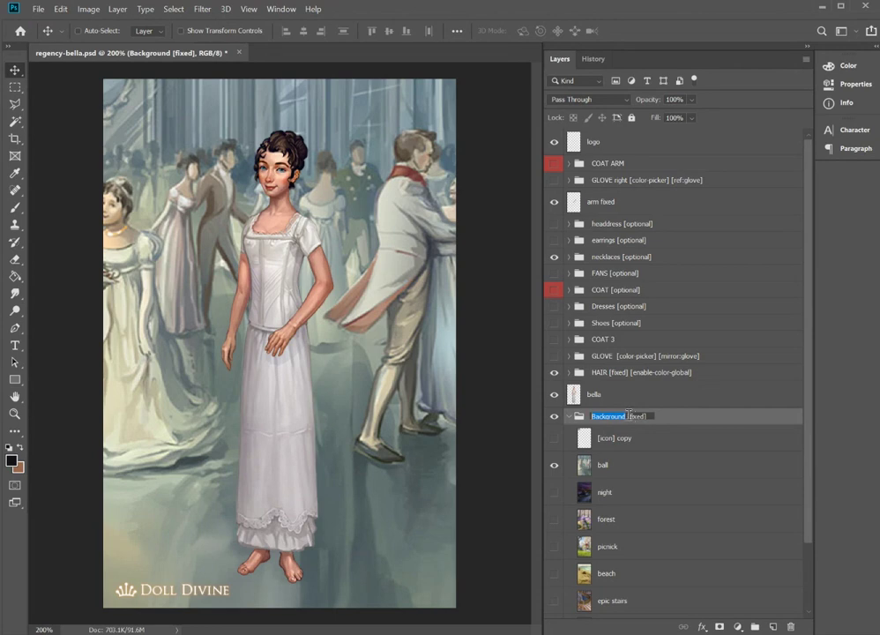
drag(628, 417, 650, 416)
key(Return)
Preview the ball, harp, garden steps and night backgrounds, leaving only the harp room visible.
click(645, 470)
scroll(647, 487, down, 3)
click(555, 388)
click(555, 607)
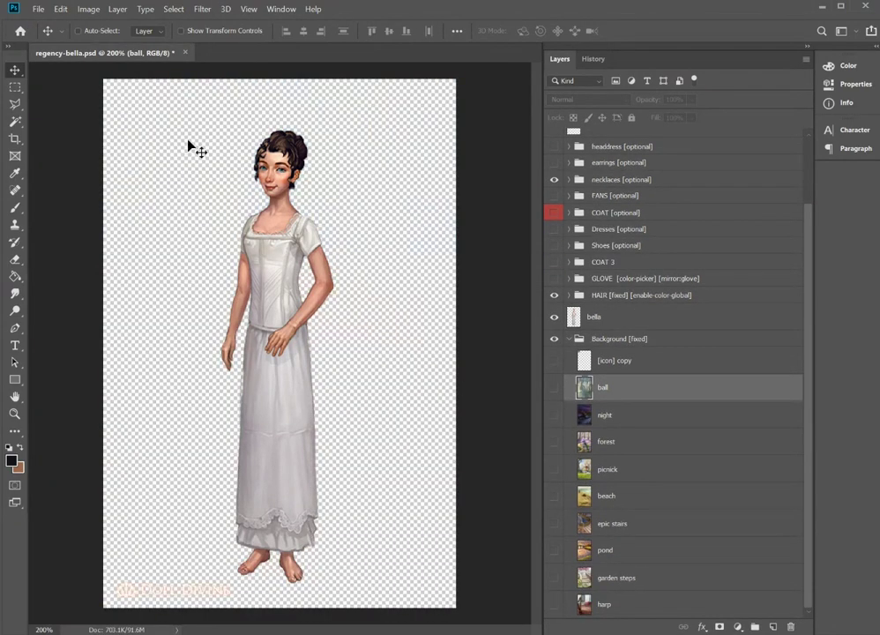
click(555, 604)
click(555, 578)
click(555, 577)
click(555, 388)
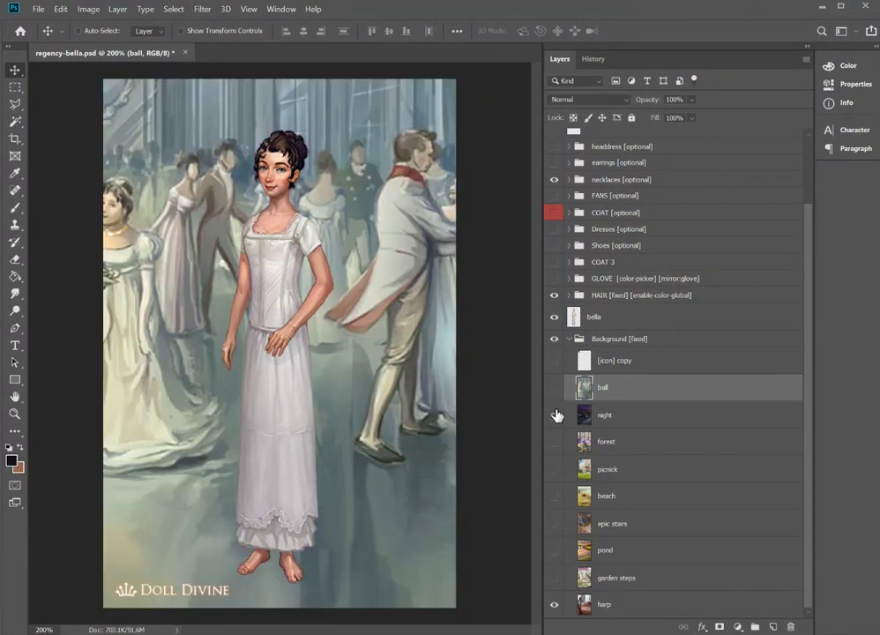
click(555, 387)
click(555, 414)
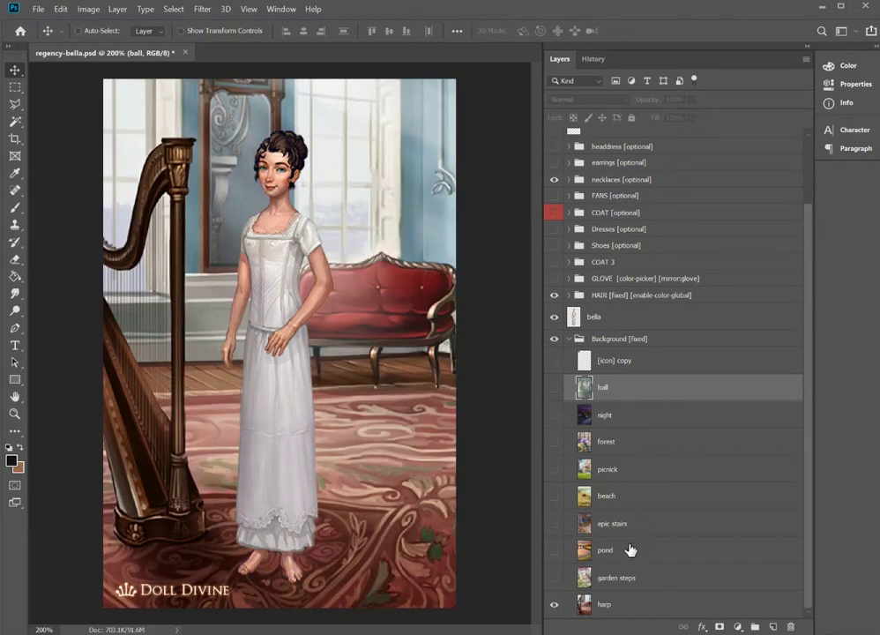
Recheck the harp layer, step through the background layers, and collapse Background [fixed].
click(603, 609)
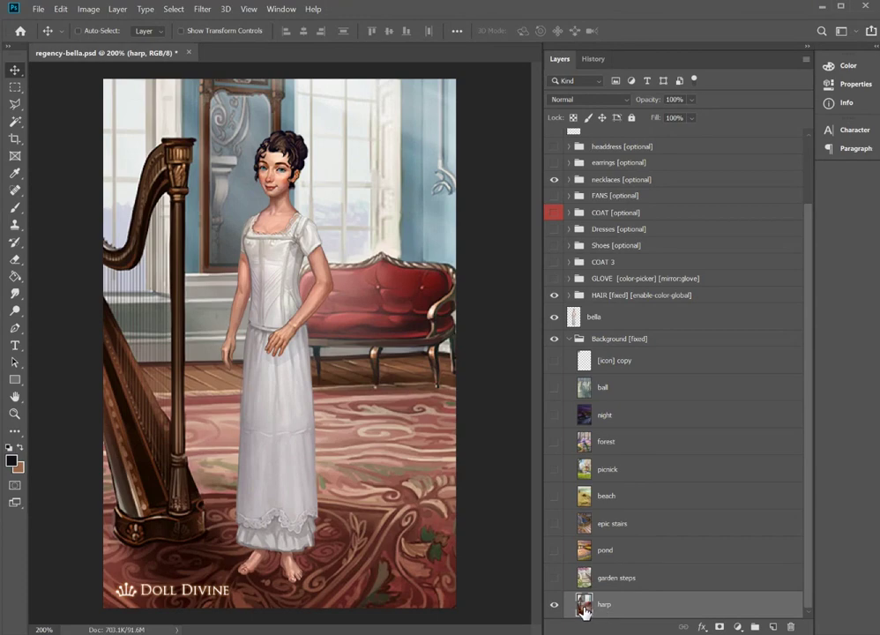
click(555, 607)
click(555, 608)
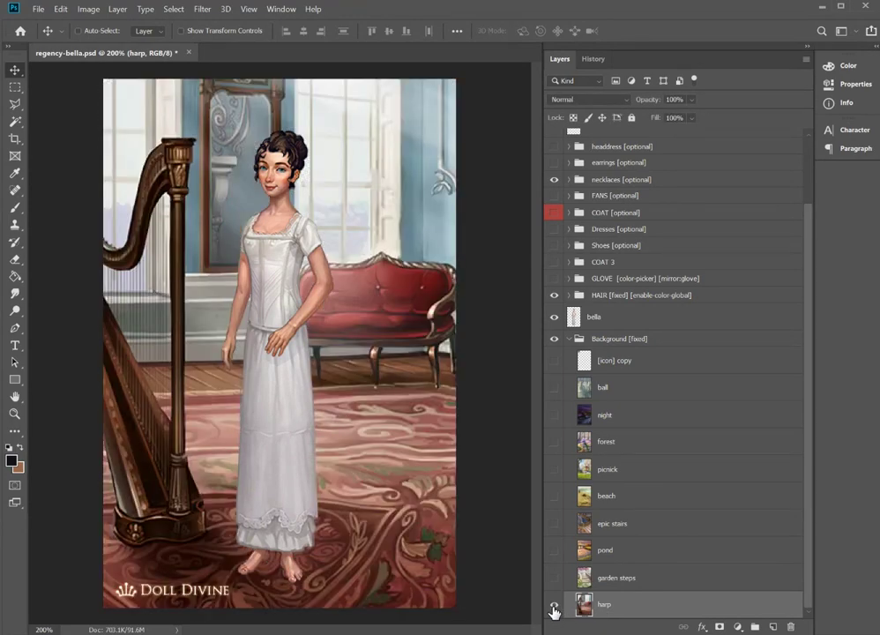
click(607, 578)
click(613, 549)
click(629, 411)
click(632, 360)
click(568, 339)
click(607, 415)
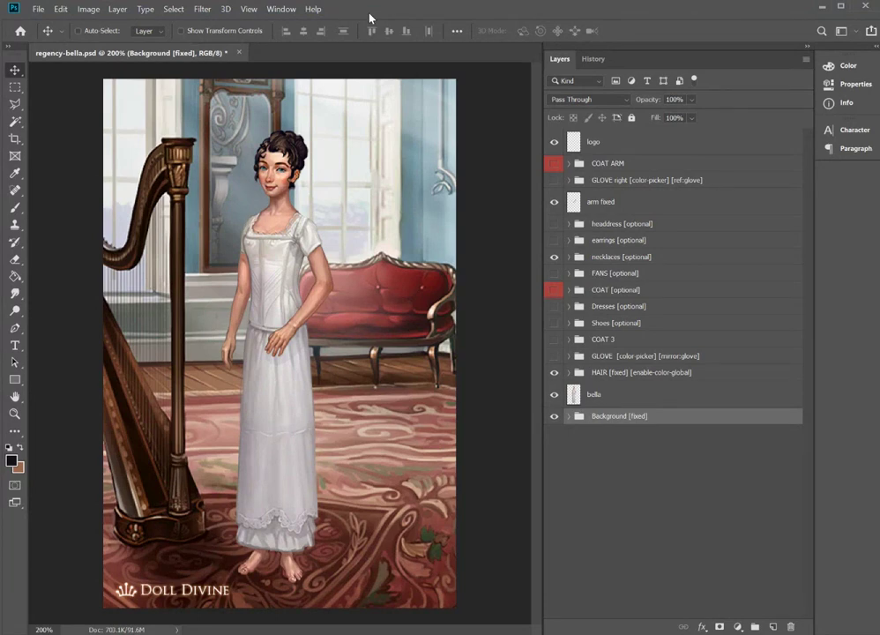
Expand the HAIR group and inspect its name, leaving it unchanged.
click(568, 373)
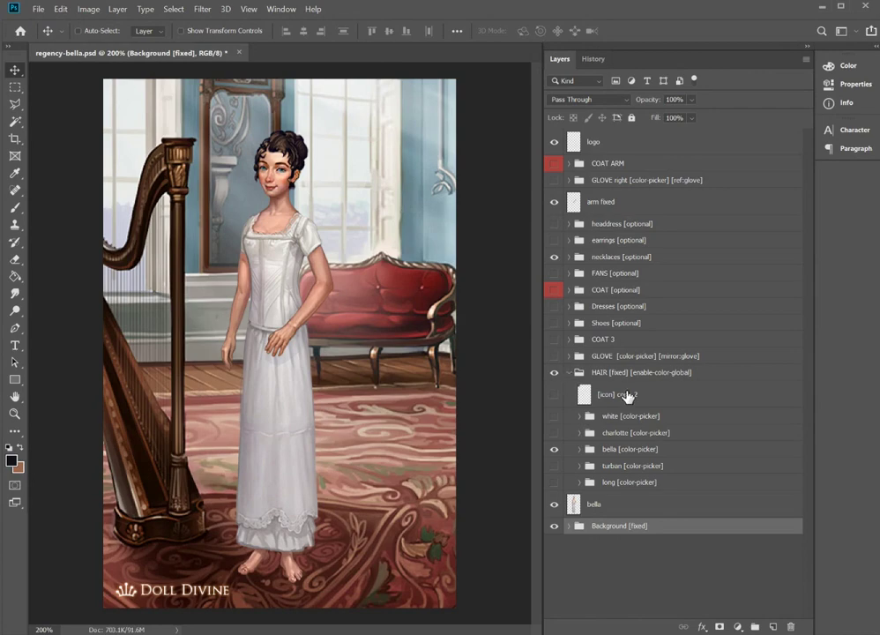
click(629, 397)
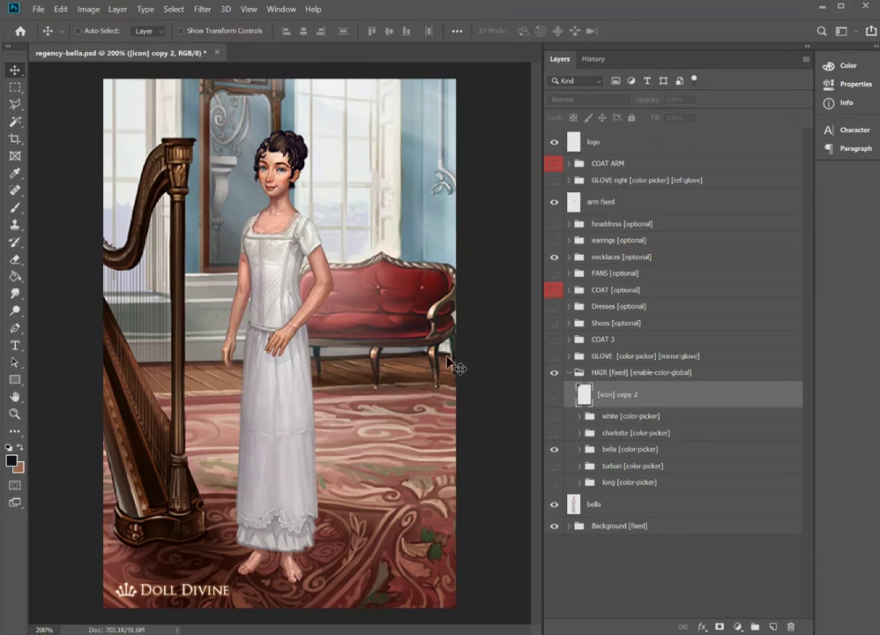
double_click(609, 373)
double_click(610, 373)
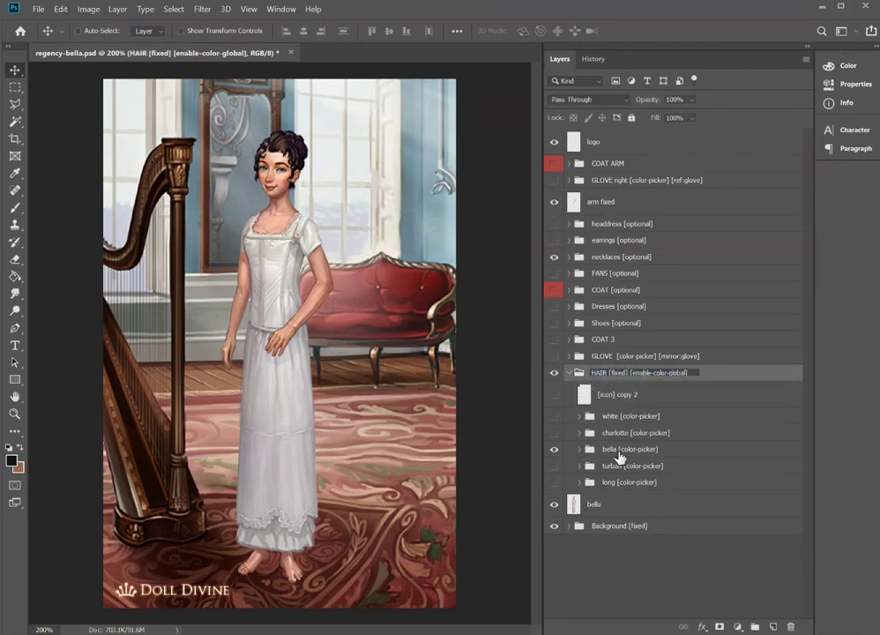
key(Return)
Hide the bella hairstyle and briefly try the long hairstyle, leaving long hidden.
click(612, 453)
click(554, 450)
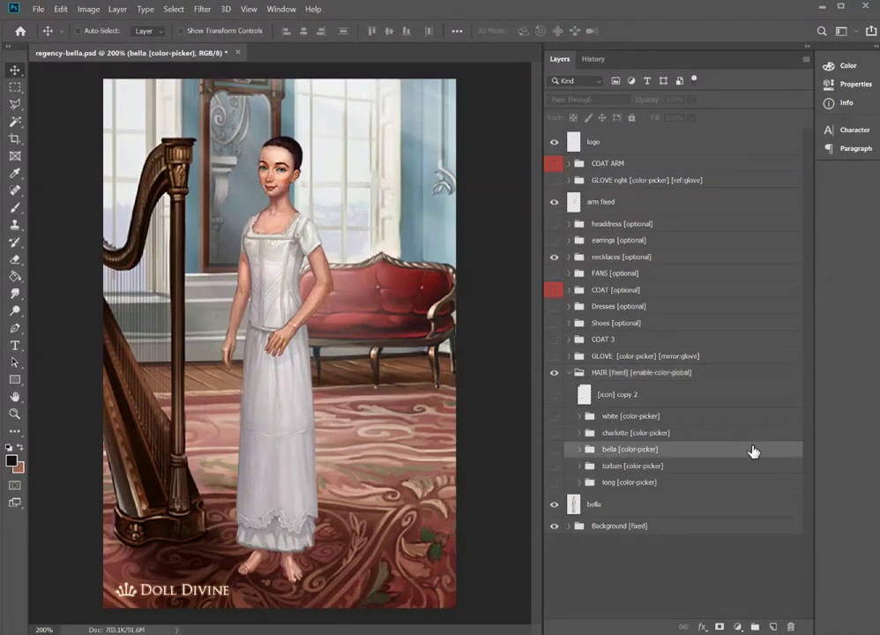
click(629, 377)
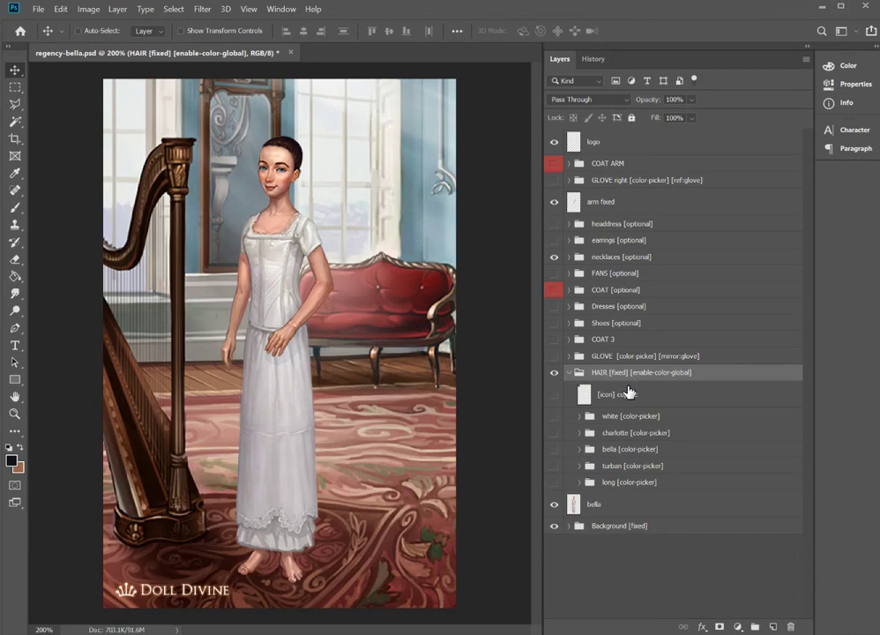
click(553, 483)
click(579, 483)
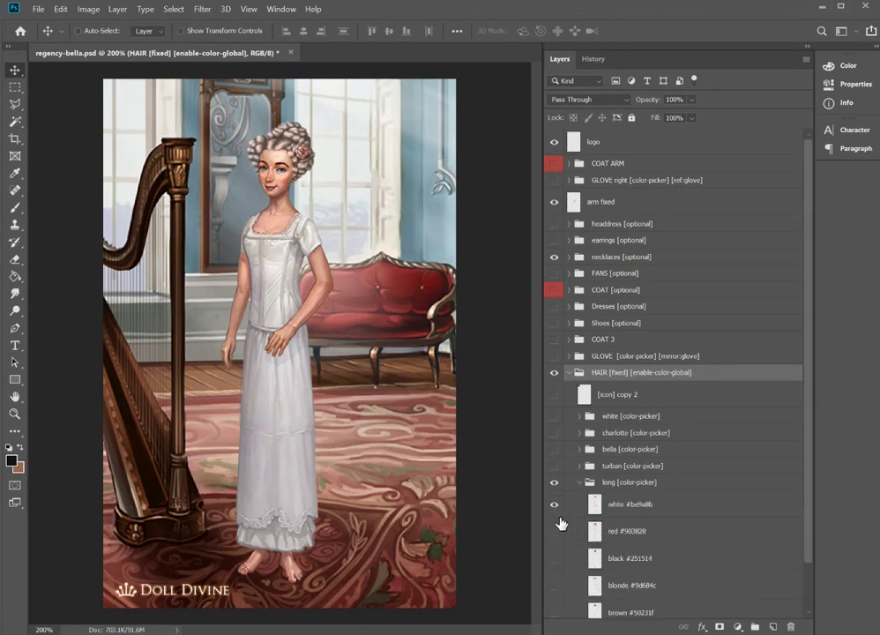
click(579, 483)
click(554, 482)
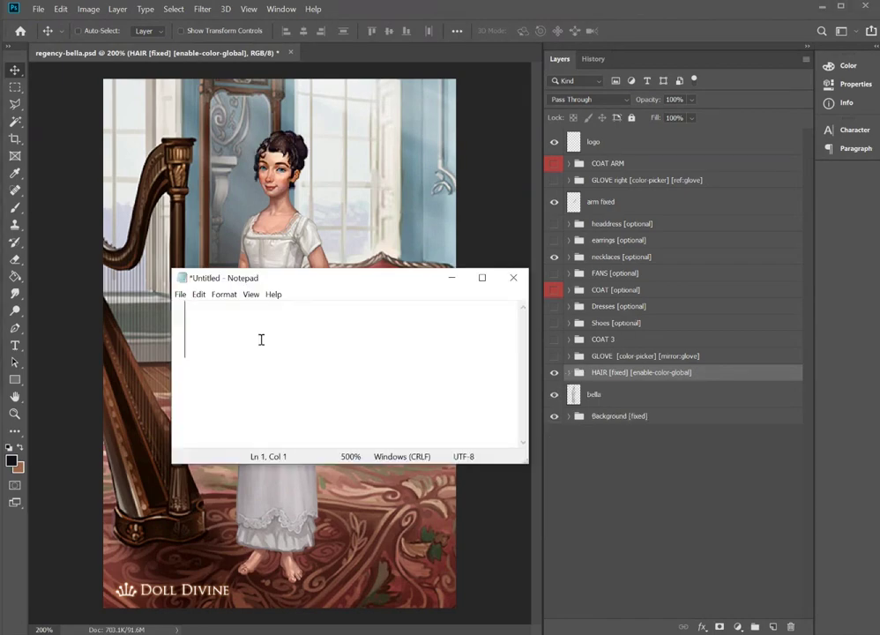
Note [optional] in Notepad, then expand necklaces [optional] without renaming it.
text([optional)
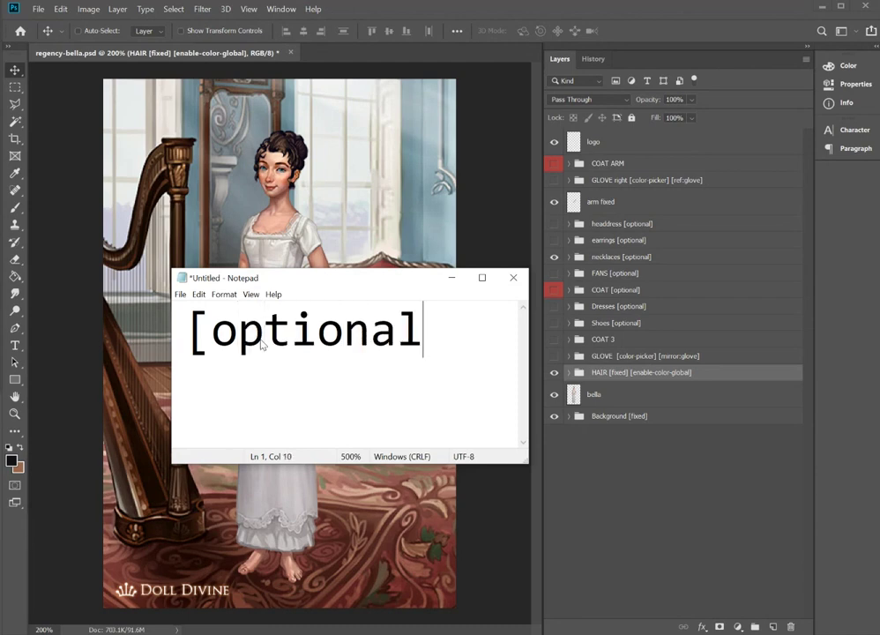
text(])
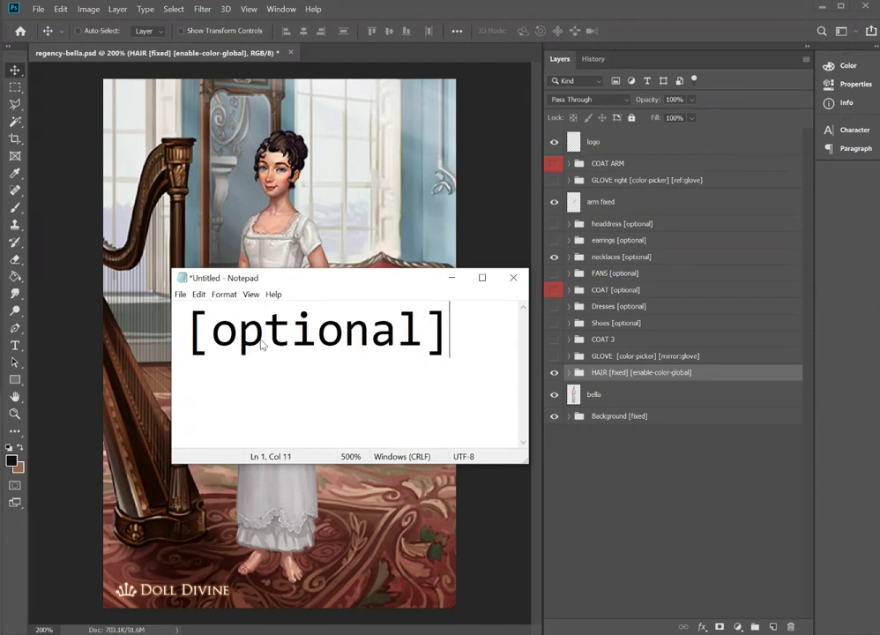
click(539, 9)
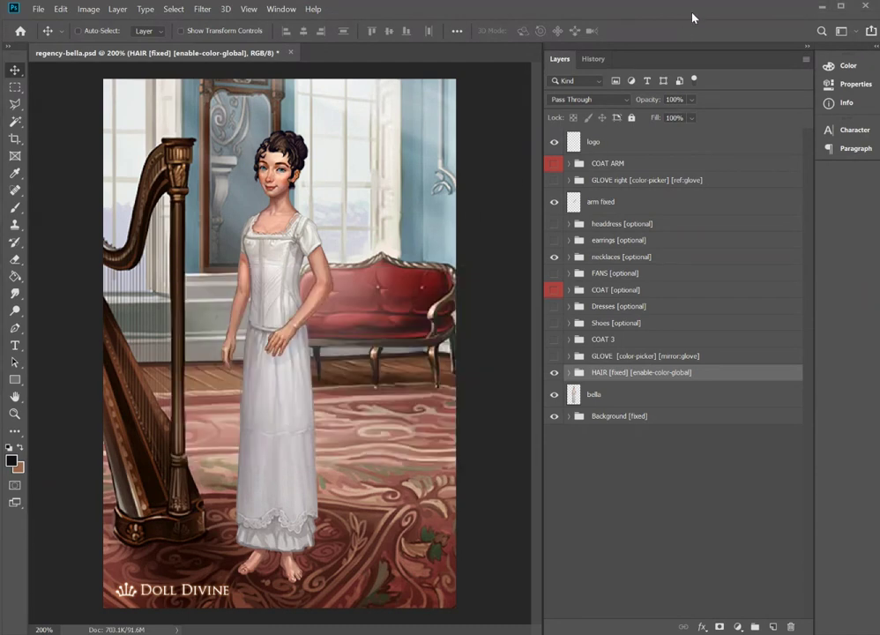
click(600, 257)
click(570, 257)
double_click(631, 257)
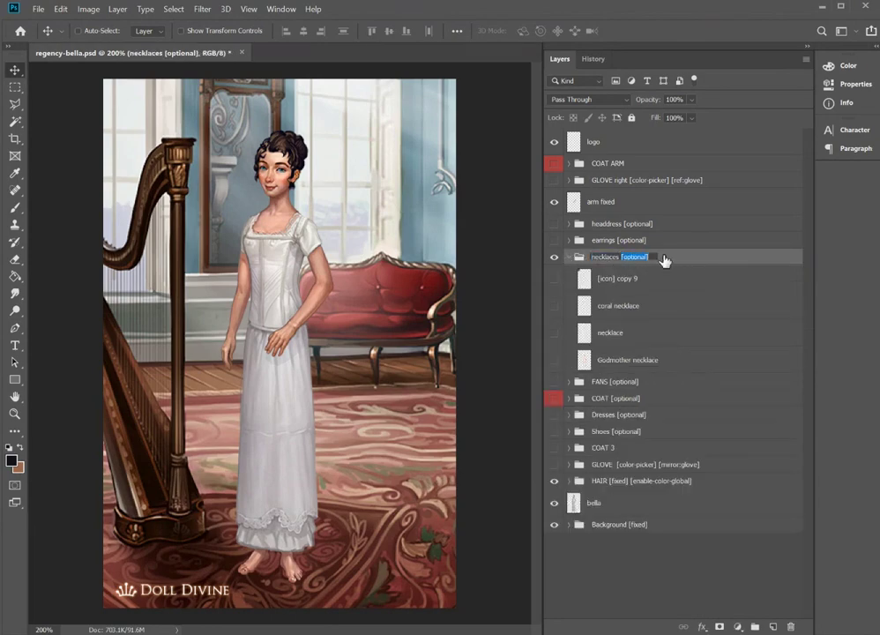
key(Return)
Try the Godmother and pearl necklaces, leave both hidden, and collapse the group.
click(554, 361)
click(554, 361)
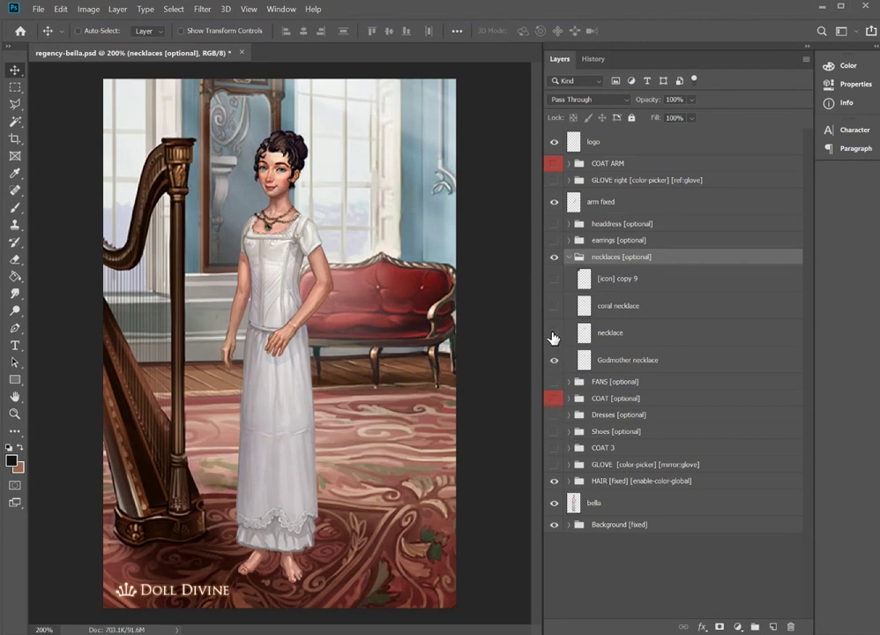
click(554, 333)
click(554, 360)
click(554, 333)
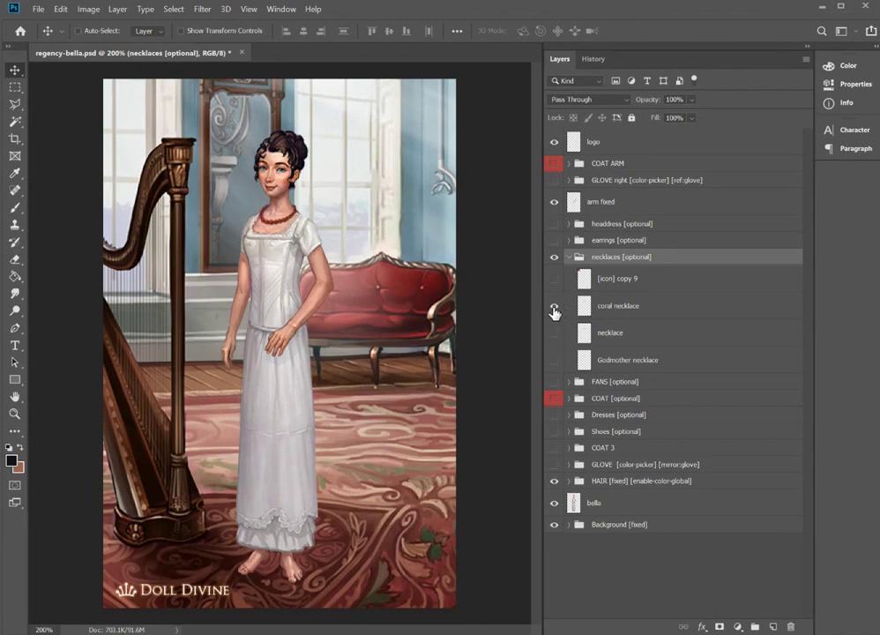
click(554, 335)
click(554, 333)
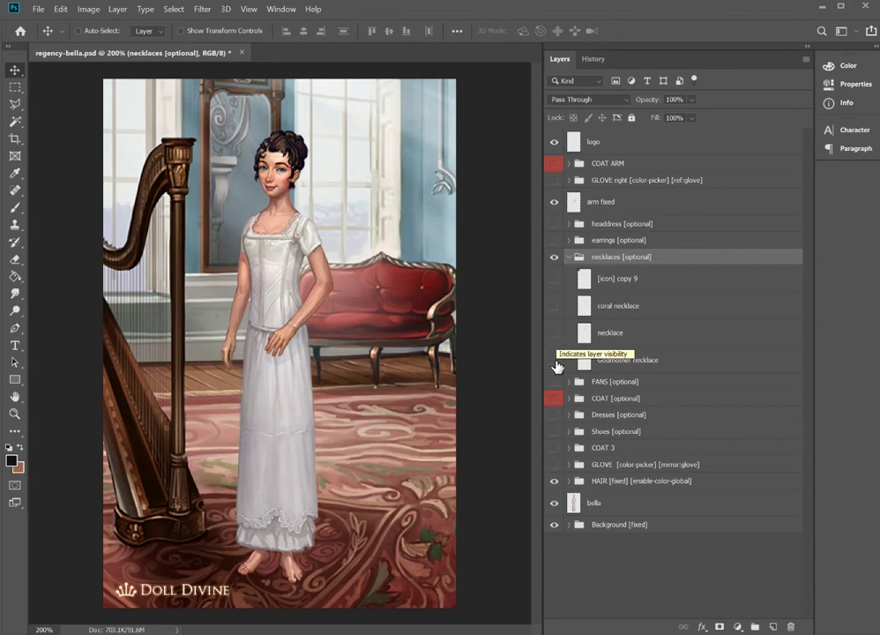
click(555, 360)
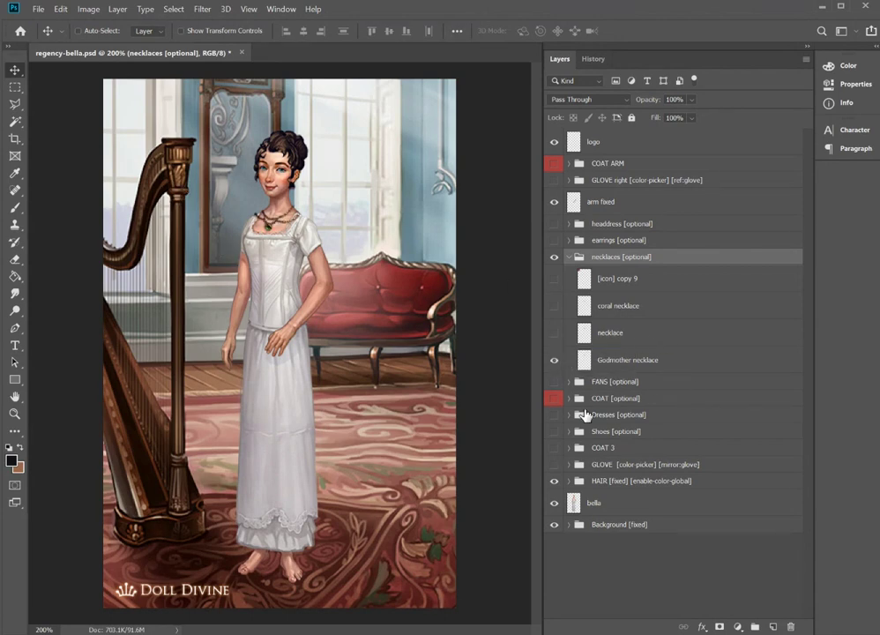
click(555, 360)
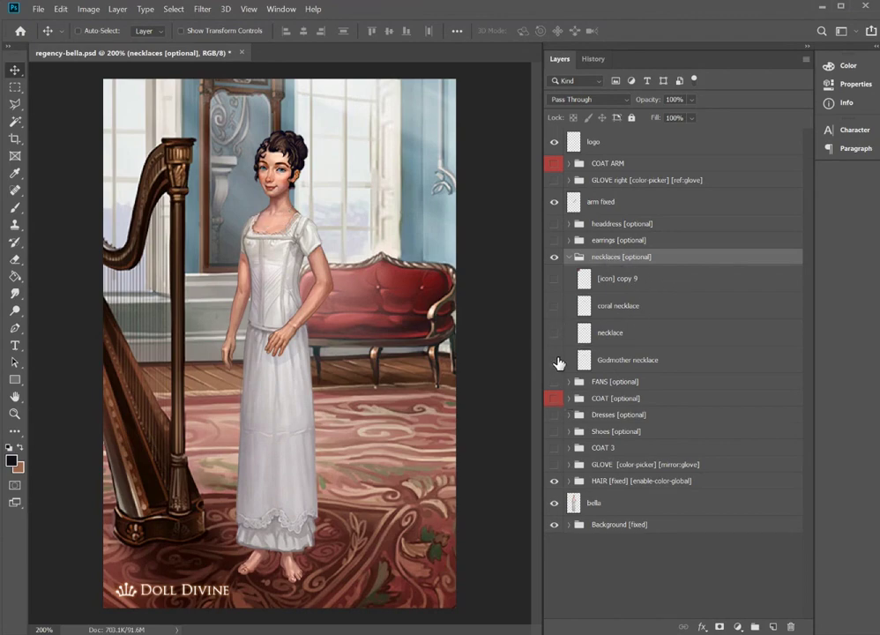
click(569, 257)
Note [mixed] in Notepad and hide the necklaces group in Photoshop.
text([mixed])
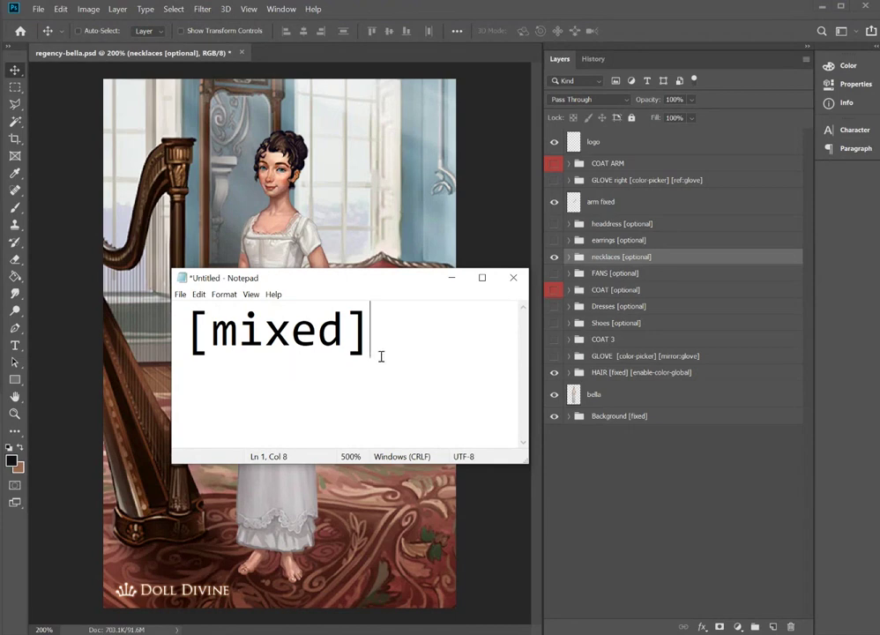
click(494, 11)
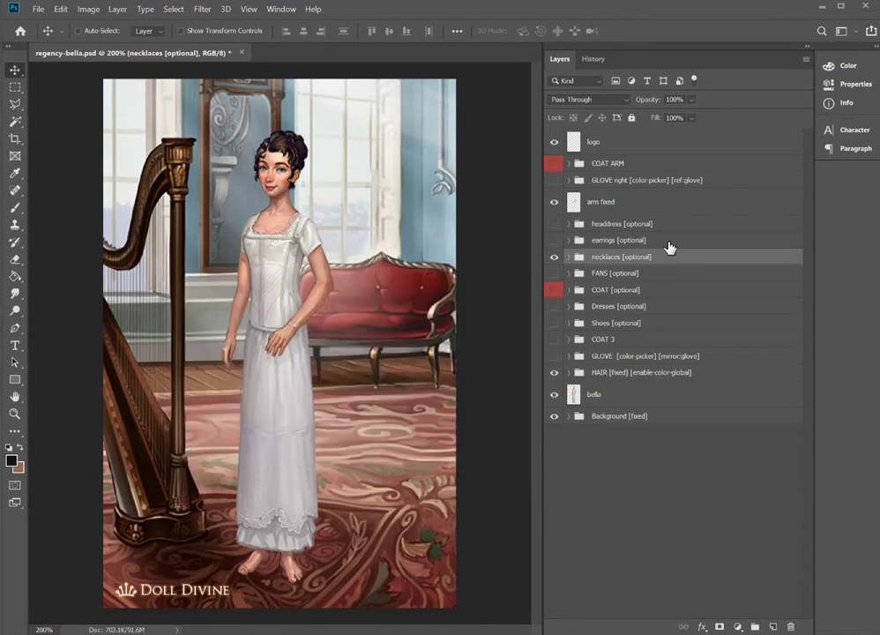
click(554, 256)
Show the headdress group and rename it headdress [mixed].
click(553, 224)
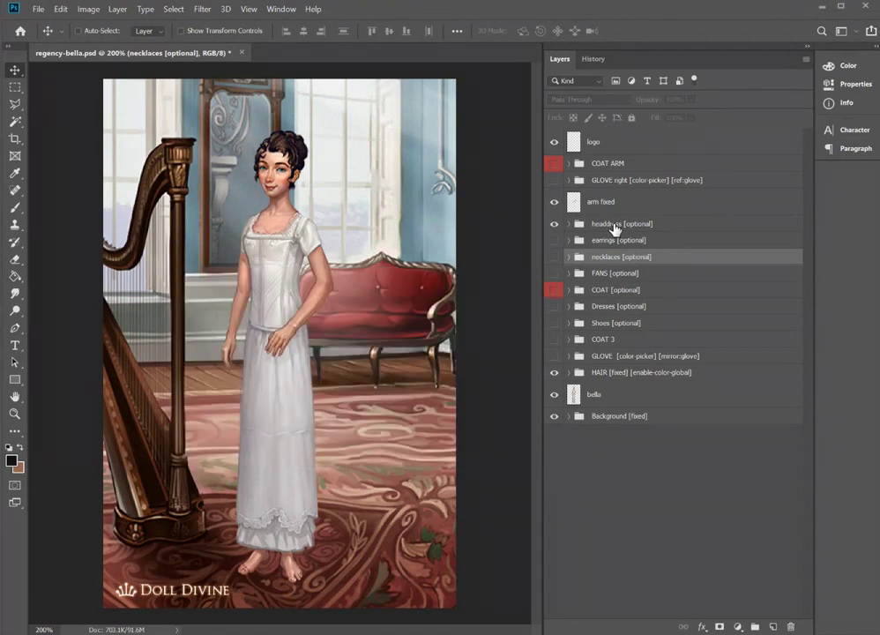
double_click(621, 225)
drag(624, 224, 718, 224)
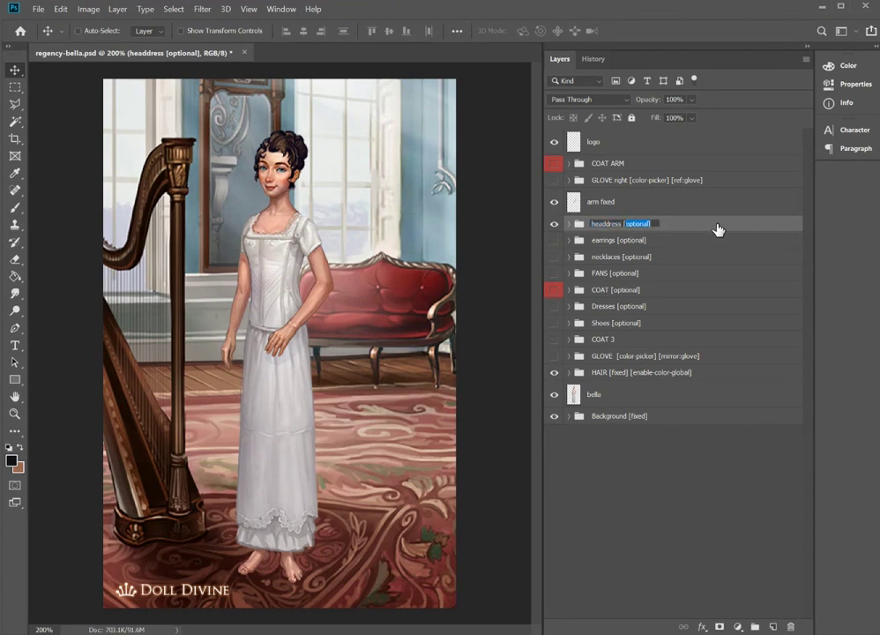
text([mixed])
key(Return)
Expand headdress and compare headdress-1, headdress-2 and orchids, ending with headdress-1 and headdress-2 shown.
click(569, 224)
click(553, 327)
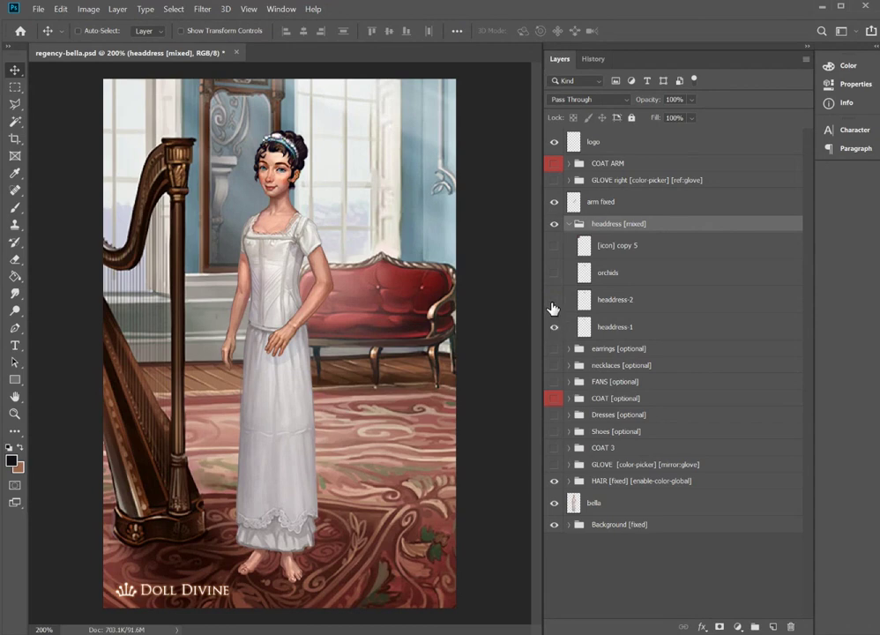
click(554, 300)
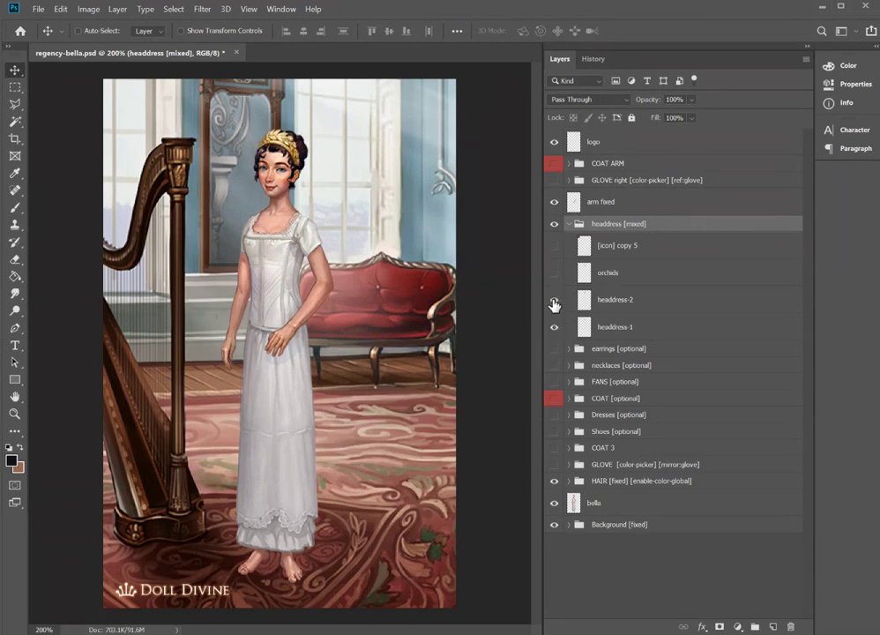
click(554, 273)
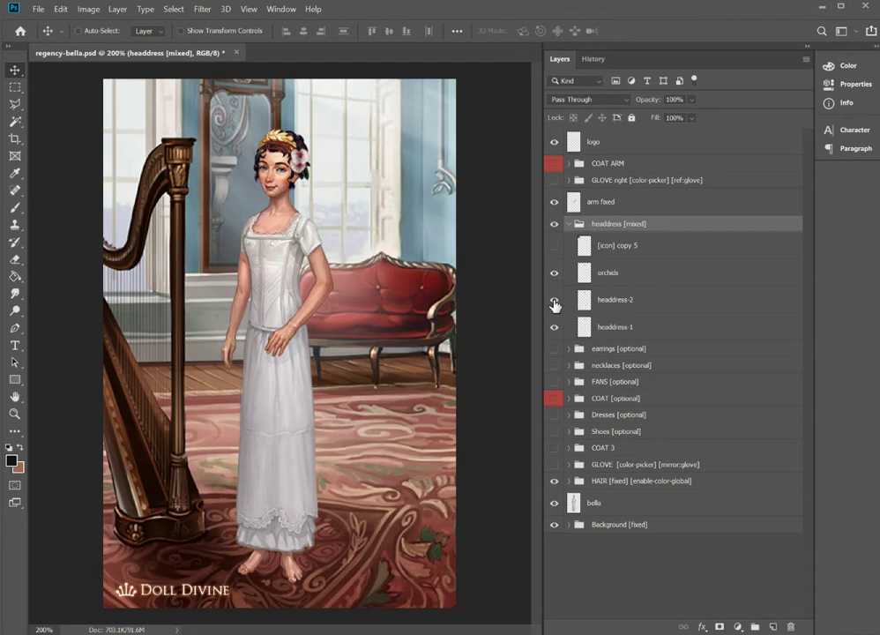
click(554, 301)
click(554, 327)
click(555, 327)
click(555, 299)
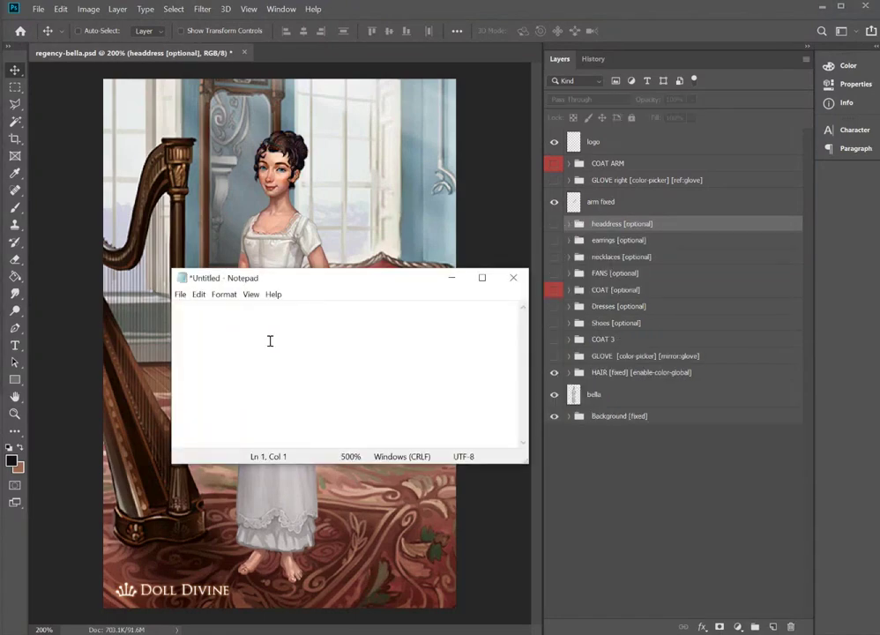
Note [color-picker] in Notepad, widening the window to fit the text.
text([color-picker])
drag(527, 463, 621, 463)
click(581, 9)
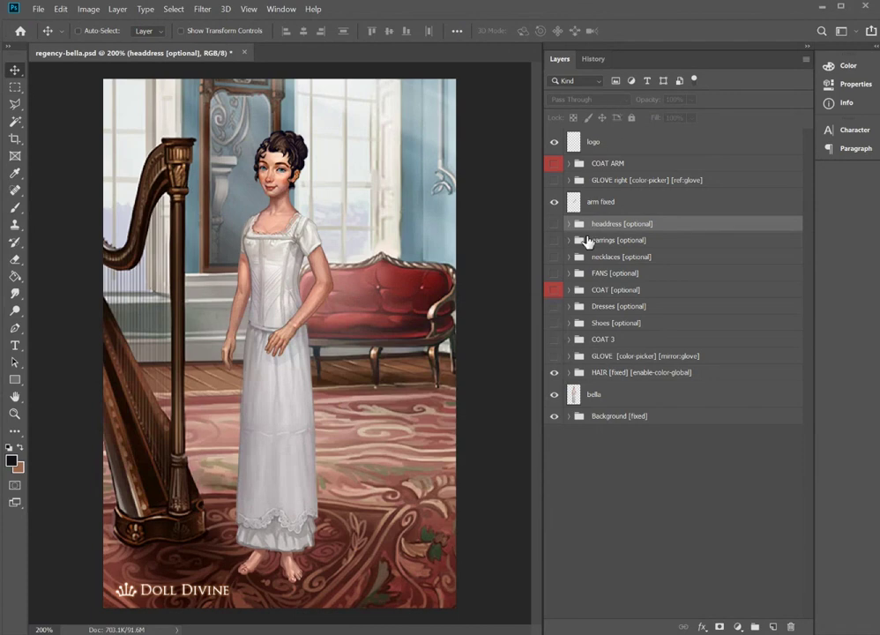
Expand HAIR > bella [color-picker] and switch the hair to the pale #be9a8b colour.
click(569, 374)
click(619, 373)
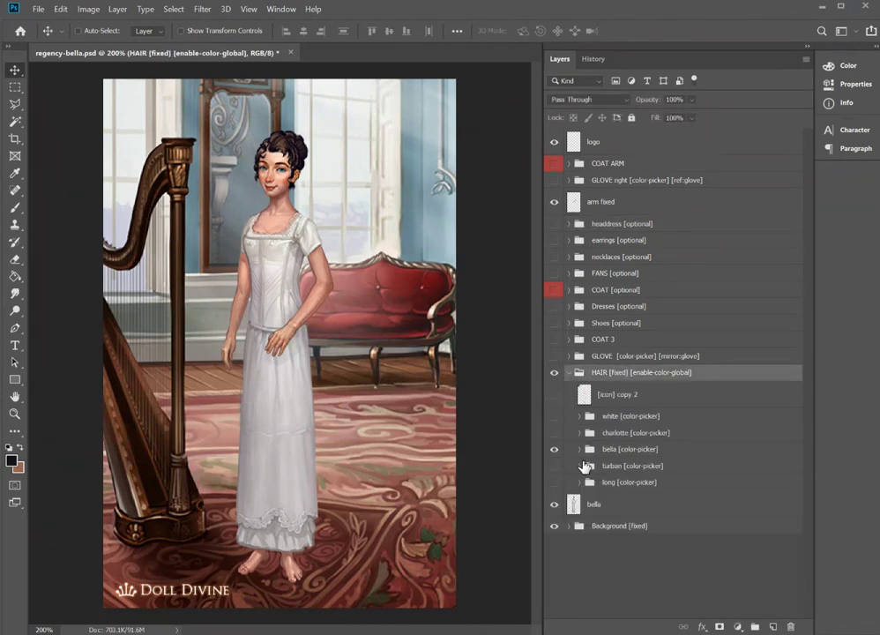
click(578, 451)
scroll(633, 464, down, 1)
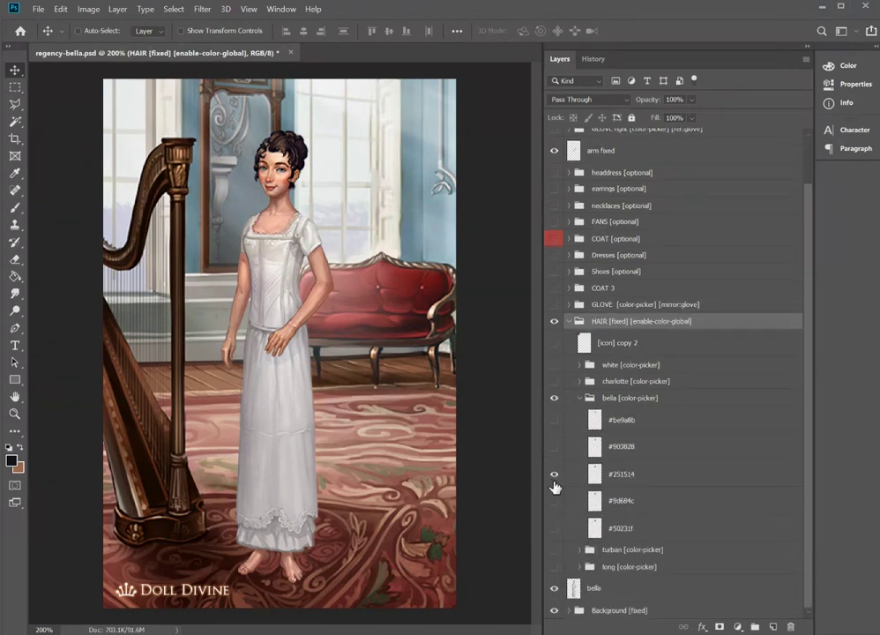
click(554, 476)
click(553, 500)
click(553, 528)
click(554, 528)
click(554, 420)
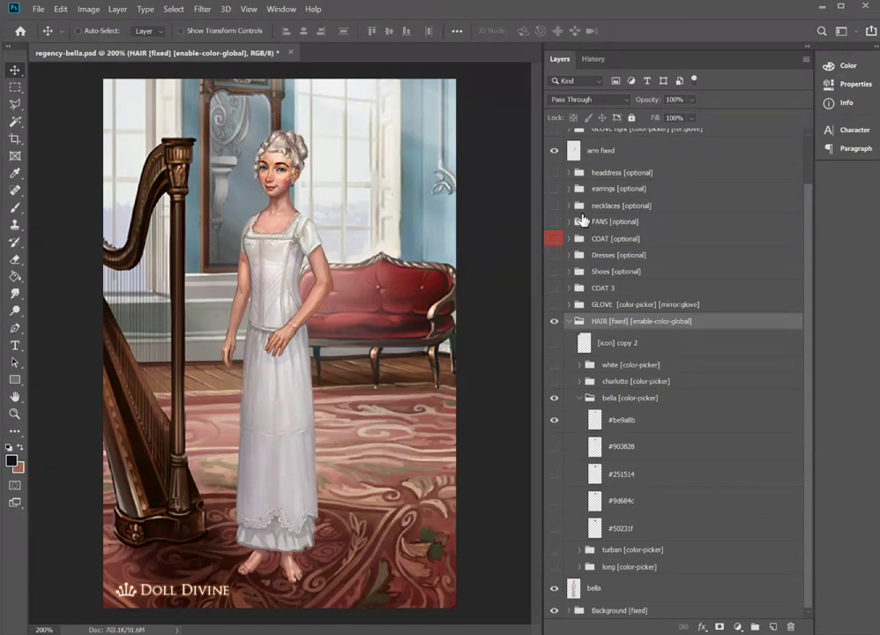
Inspect the coral, necklace and Godmother layers in necklaces [optional], then collapse it.
click(569, 205)
click(628, 257)
click(626, 284)
click(626, 312)
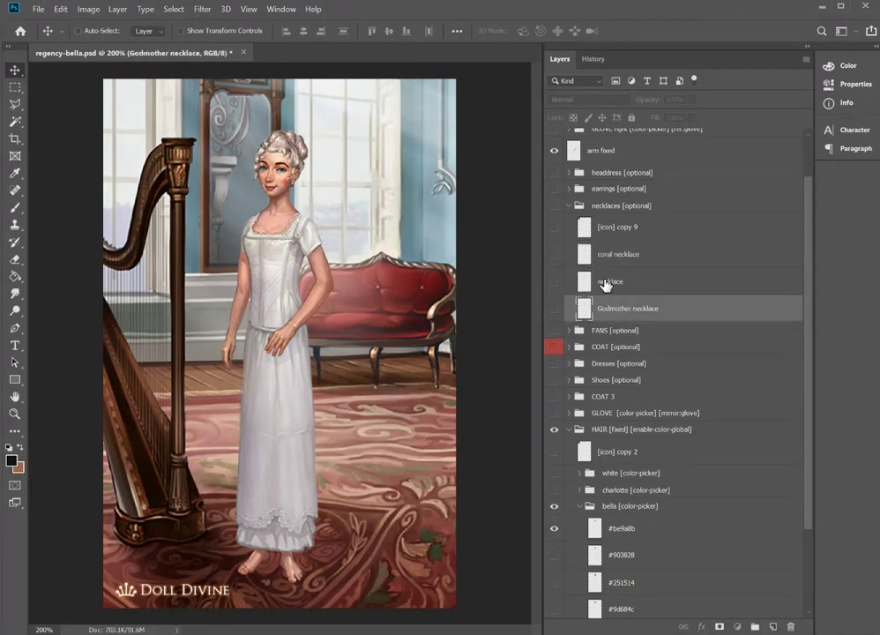
click(602, 254)
click(573, 206)
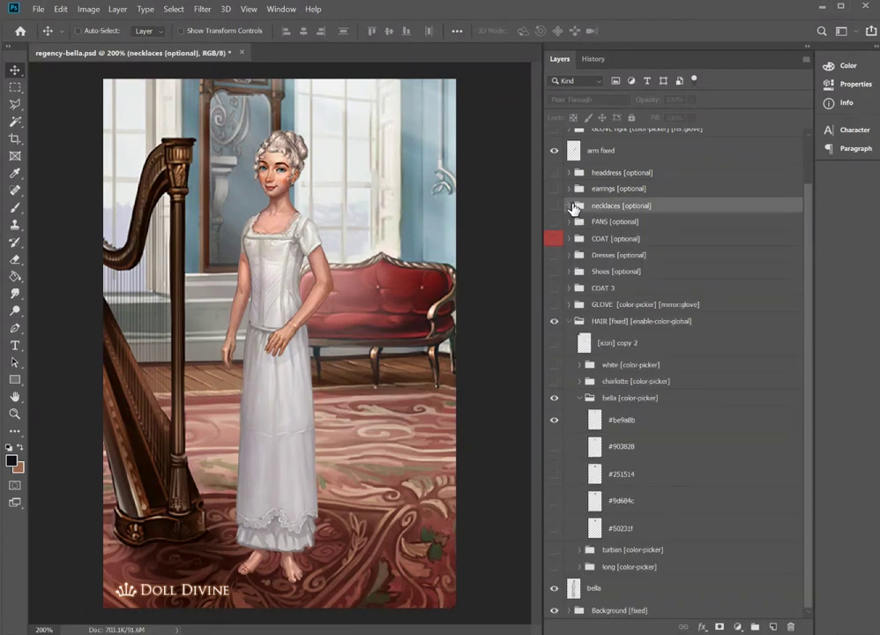
Review the bella hair colour layers and the [color-picker] group name, leaving it unchanged.
click(666, 474)
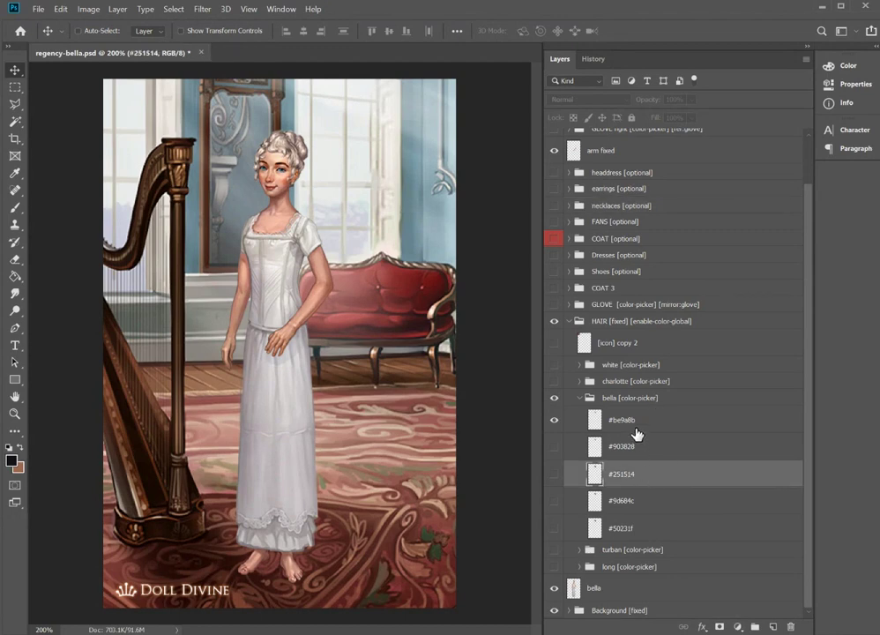
click(636, 510)
click(635, 454)
click(635, 423)
click(625, 401)
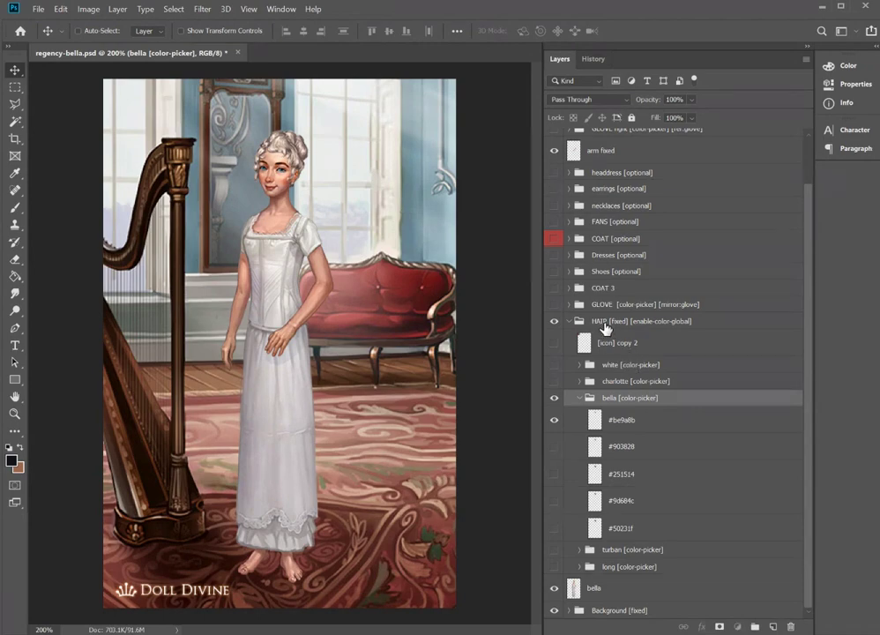
click(618, 324)
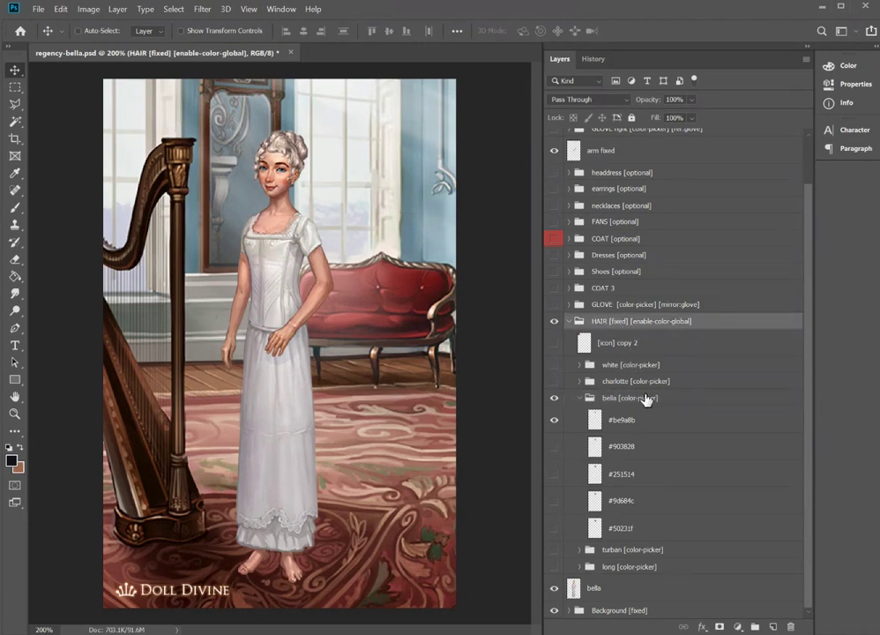
click(607, 423)
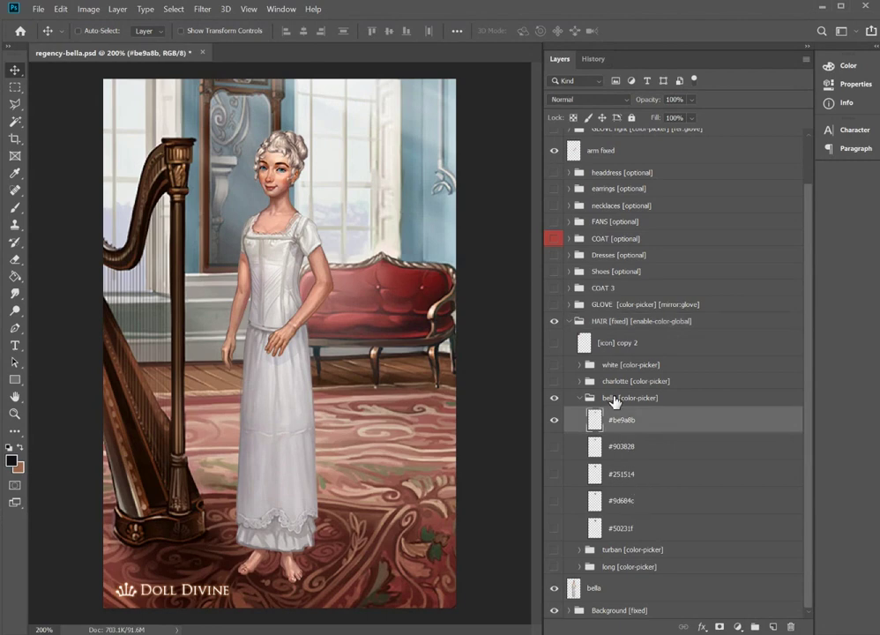
click(615, 401)
double_click(626, 400)
drag(617, 400, 649, 399)
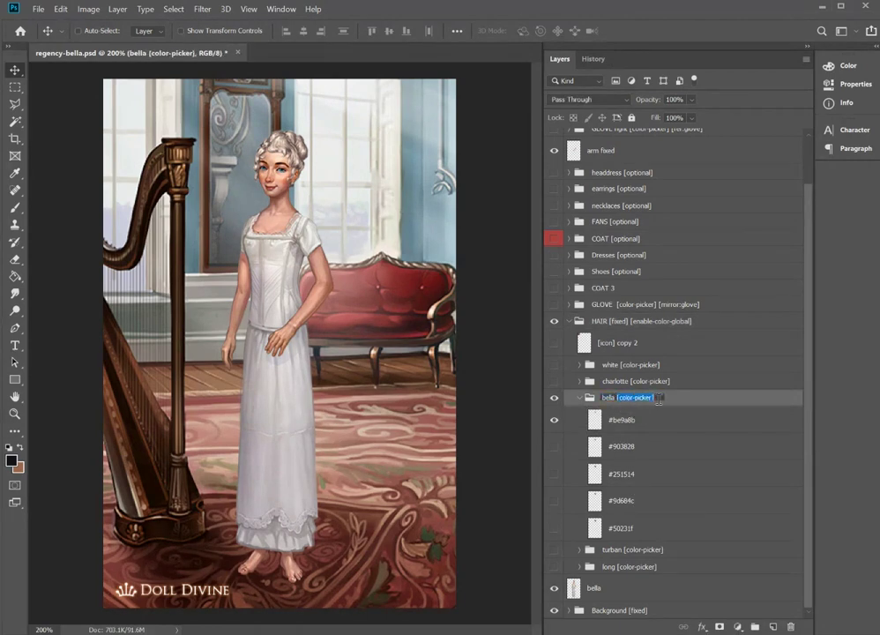
click(648, 422)
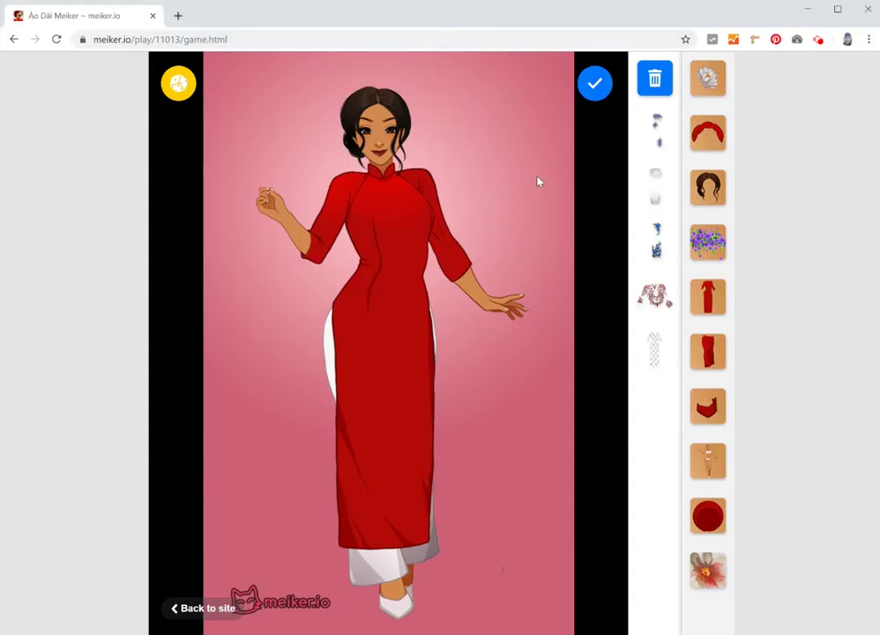
Put the blue floral pattern on the game doll's red dress.
click(658, 240)
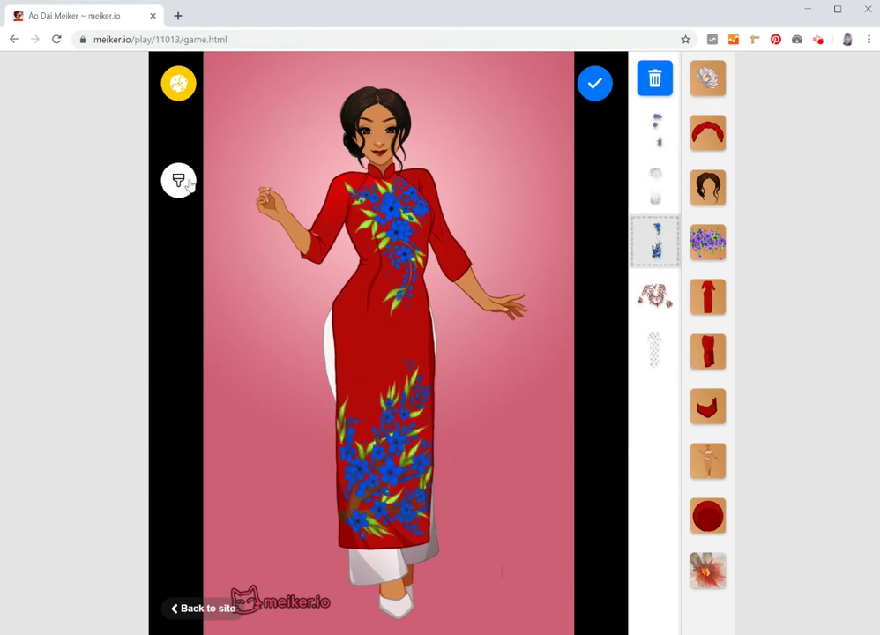
click(644, 231)
click(666, 233)
Recolour the dress flowers from blue to yellow.
click(177, 181)
click(179, 255)
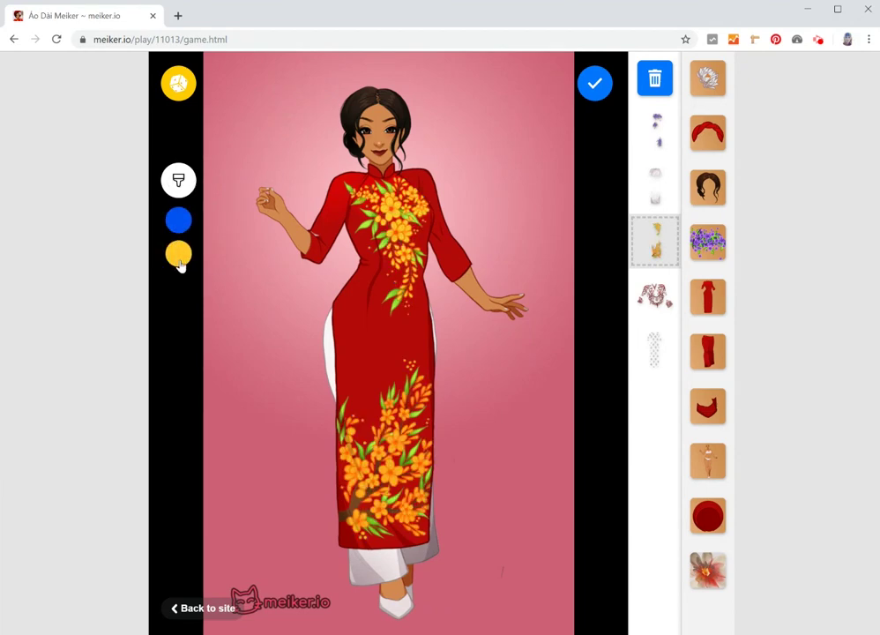
click(180, 231)
click(179, 253)
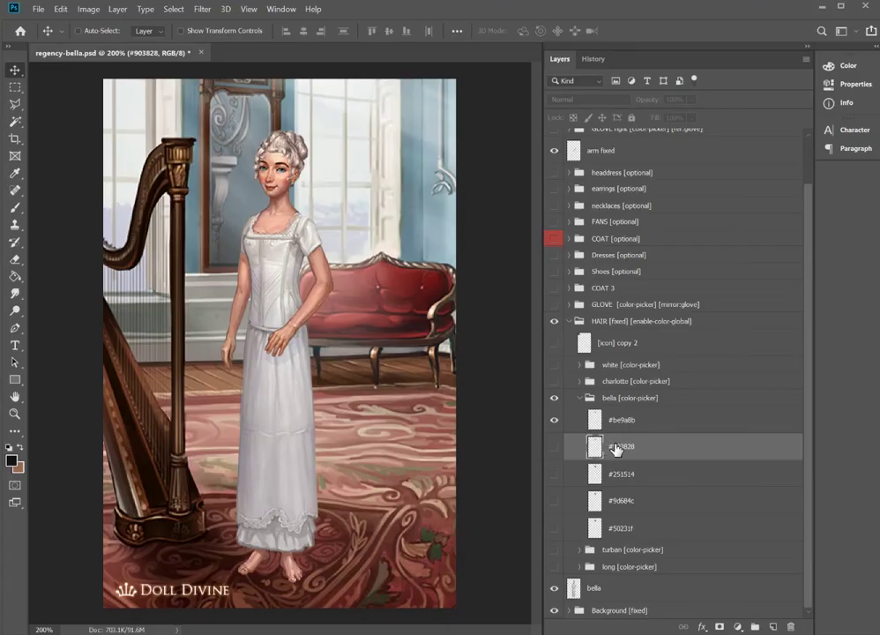
Compare the doll with and without the #be9a8b hair colour layer.
click(604, 423)
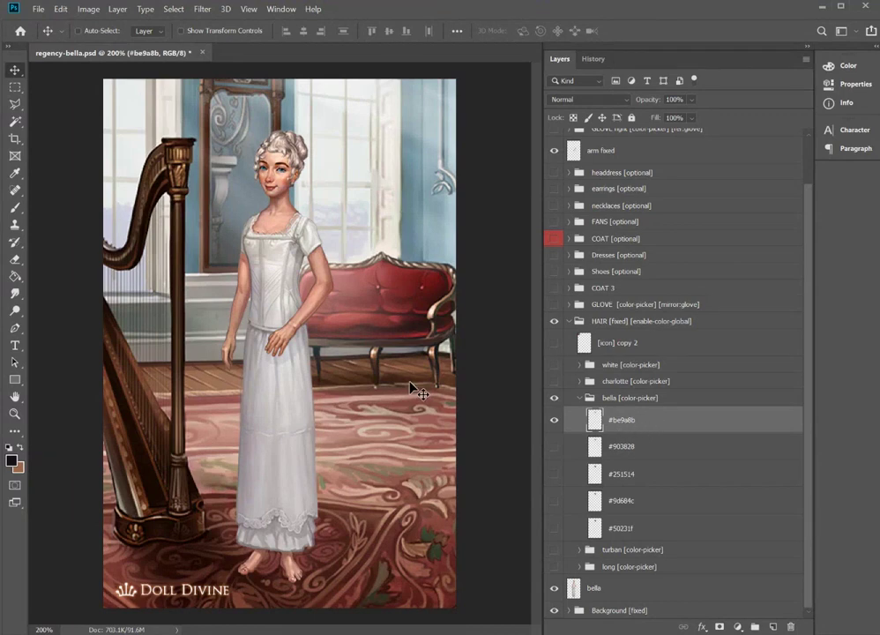
click(554, 421)
click(554, 420)
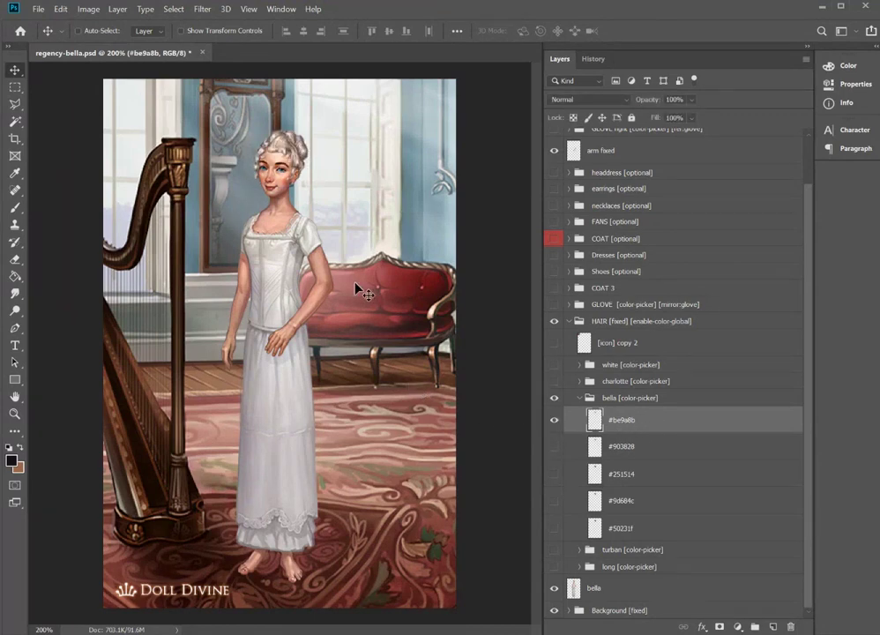
Sample the hair in the Color Picker and rename the #be9a8b layer to #d0b6a8.
click(11, 459)
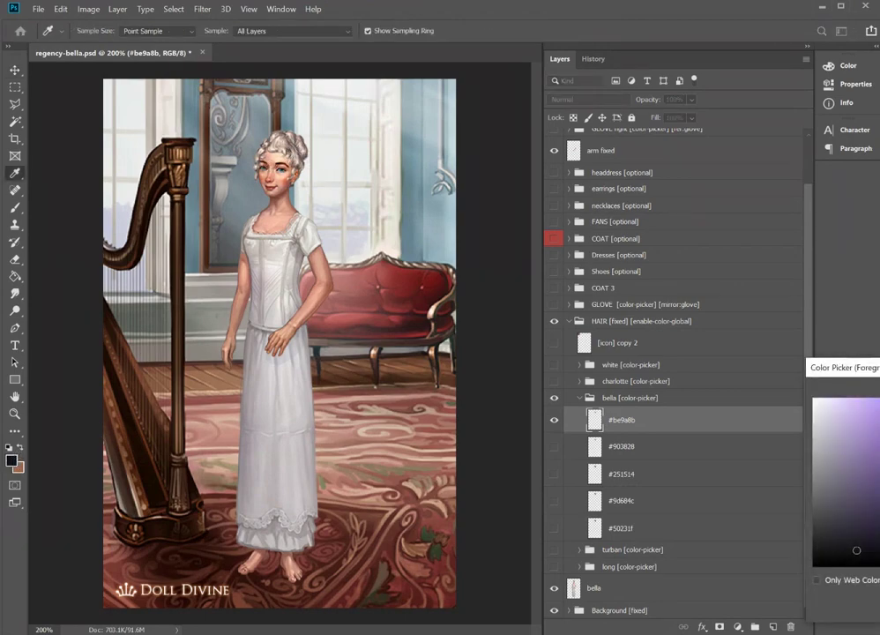
drag(476, 297, 452, 298)
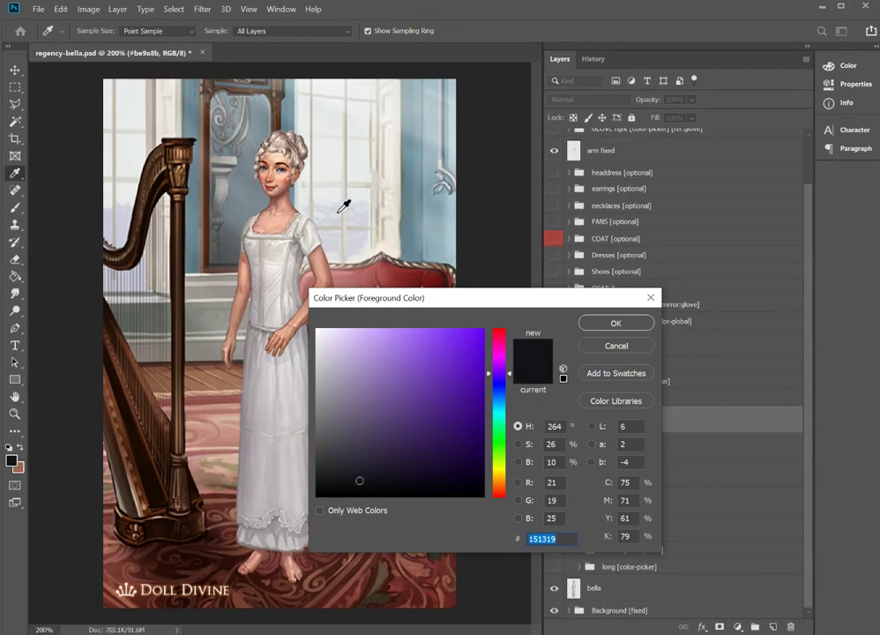
click(285, 143)
click(283, 141)
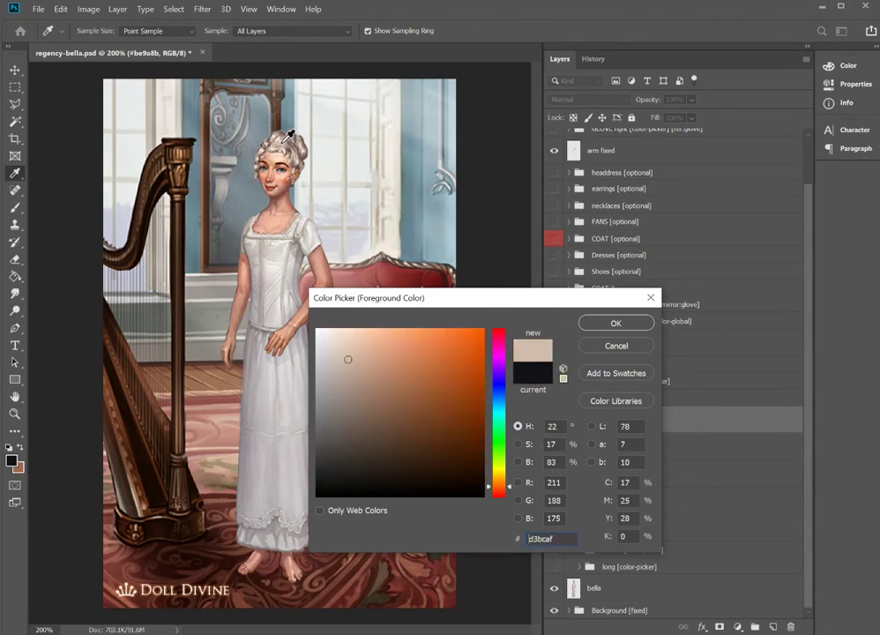
click(238, 122)
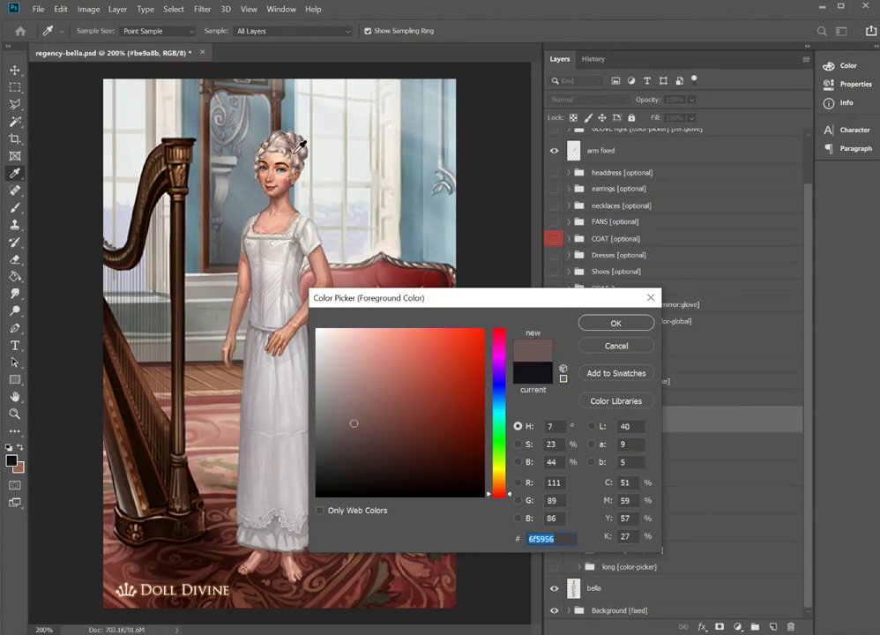
mouse_move(279, 142)
mouse_down()
mouse_move(285, 114)
mouse_move(291, 137)
mouse_up()
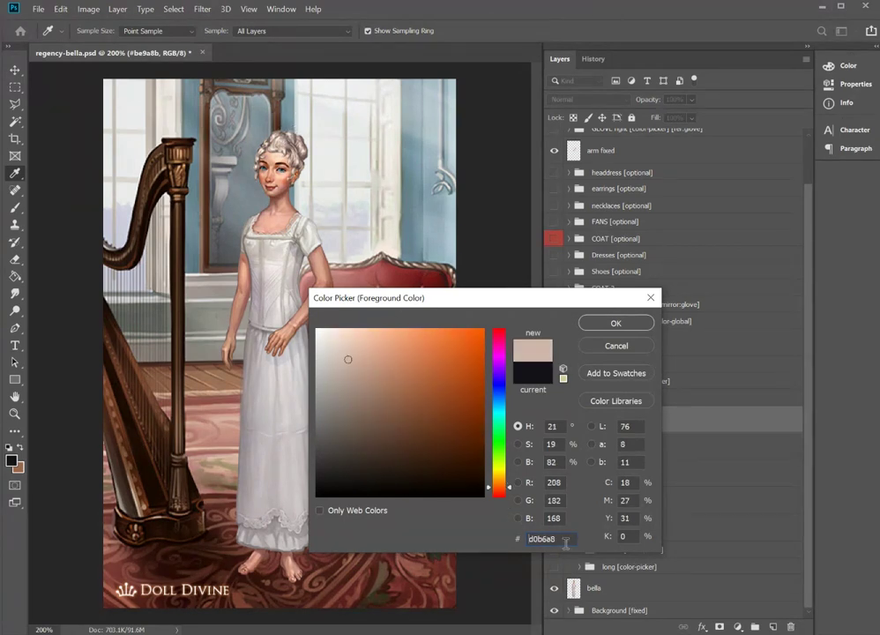
click(565, 540)
click(617, 326)
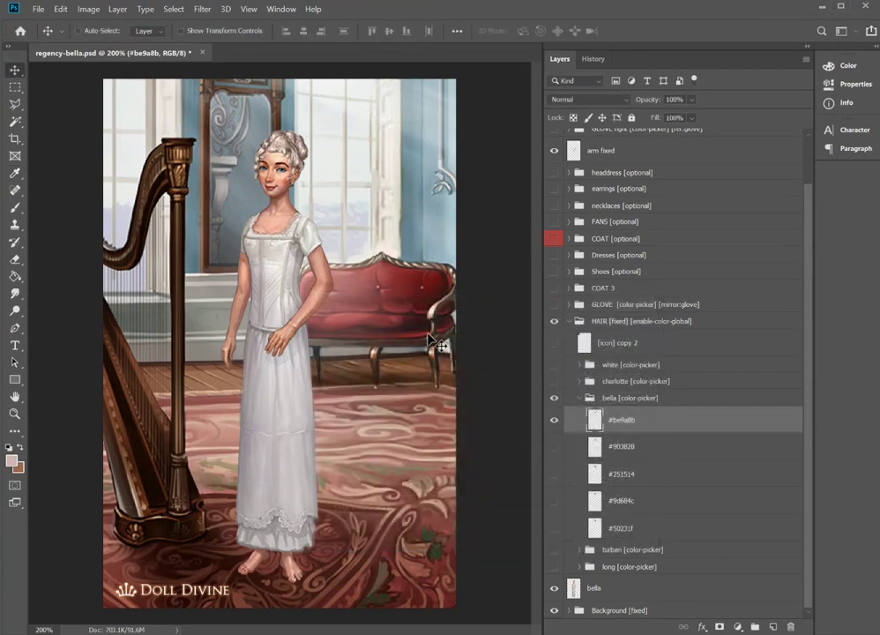
double_click(620, 423)
key(Return)
Hide #d0b6a8, show the dark #251514 hair, and collapse the bella group.
click(554, 420)
click(554, 447)
click(555, 448)
click(555, 473)
click(579, 398)
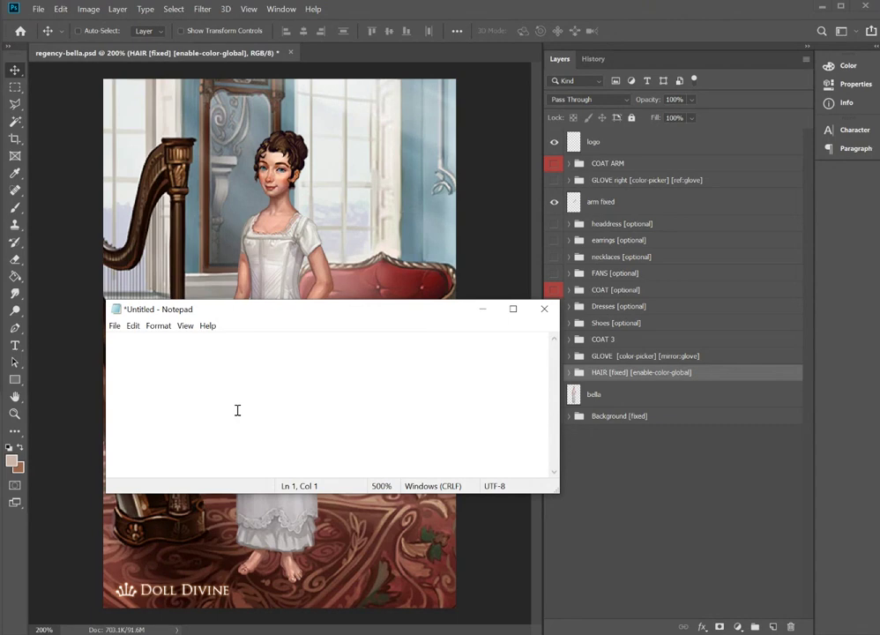
Draft [enable-color-global] on one line in Notepad, then inspect the HAIR group and bella subgroup.
text([e)
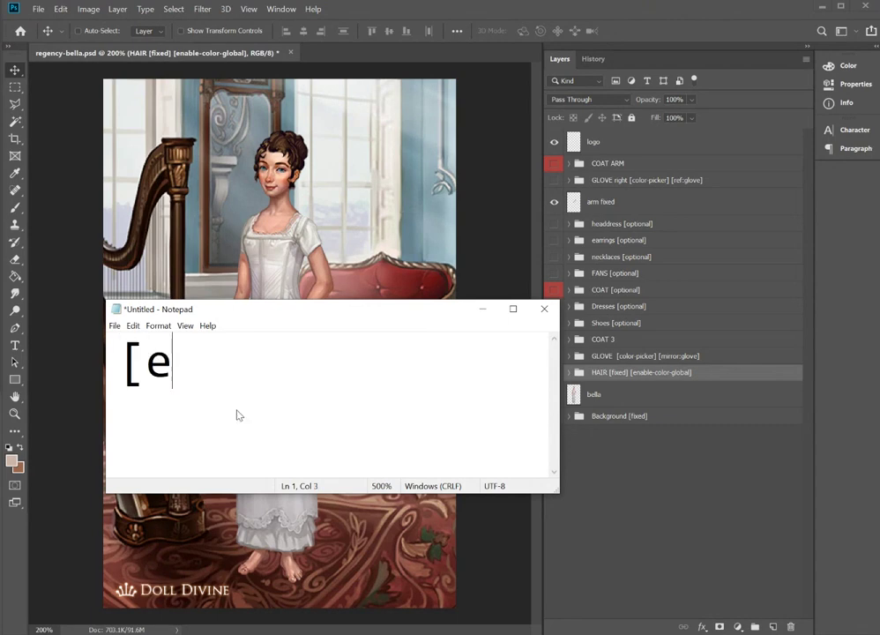
text(nabl)
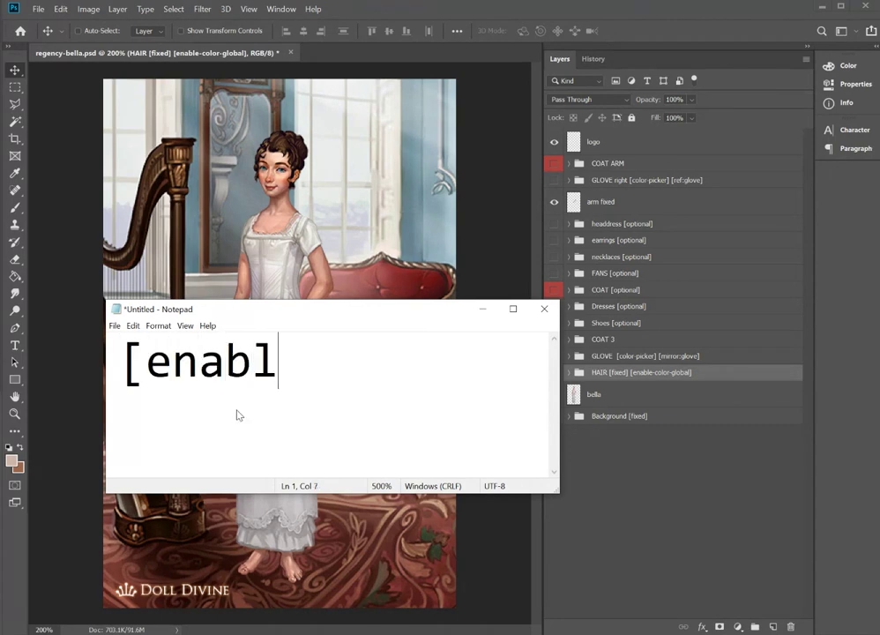
text(e-color-glo)
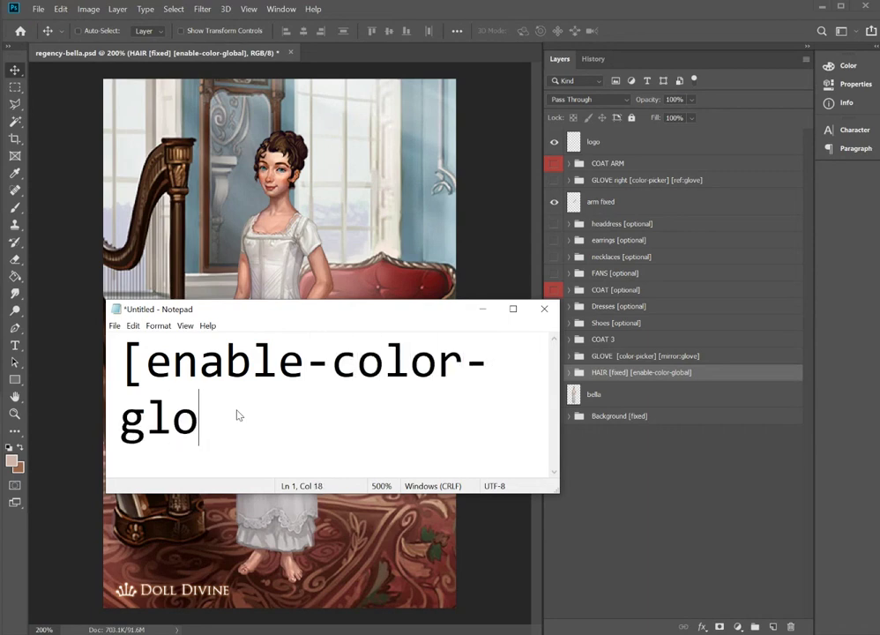
text(bal])
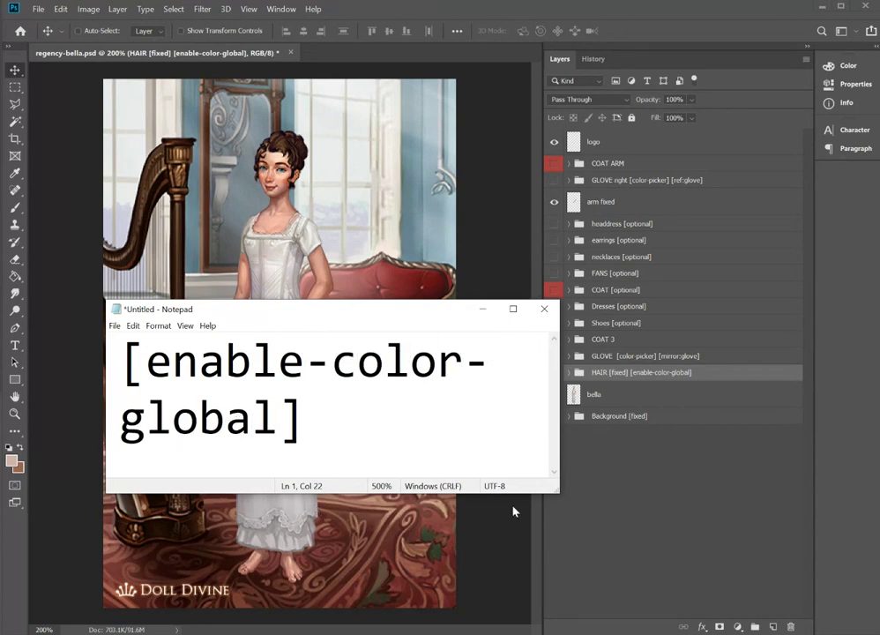
drag(557, 491, 709, 472)
click(534, 12)
double_click(637, 372)
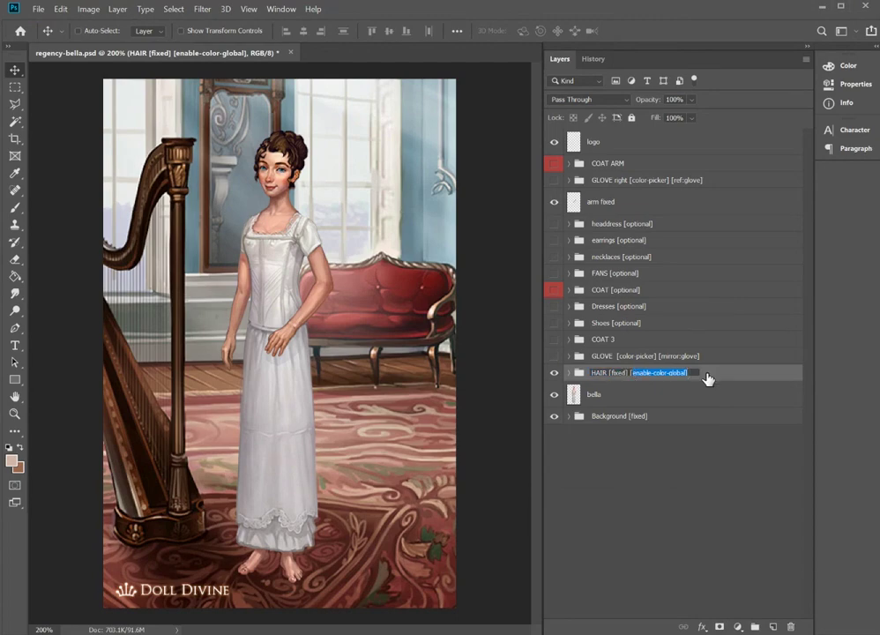
key(Return)
click(569, 372)
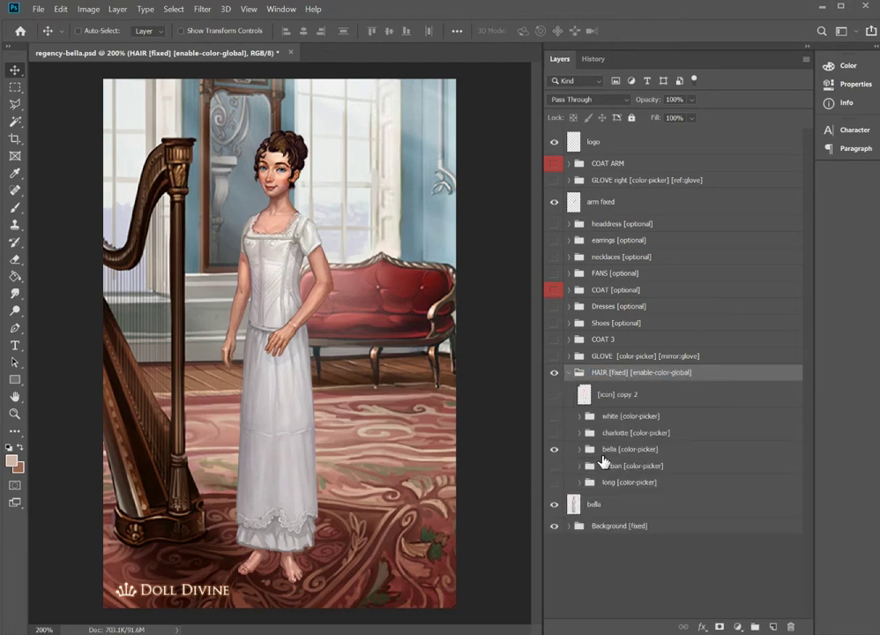
click(579, 451)
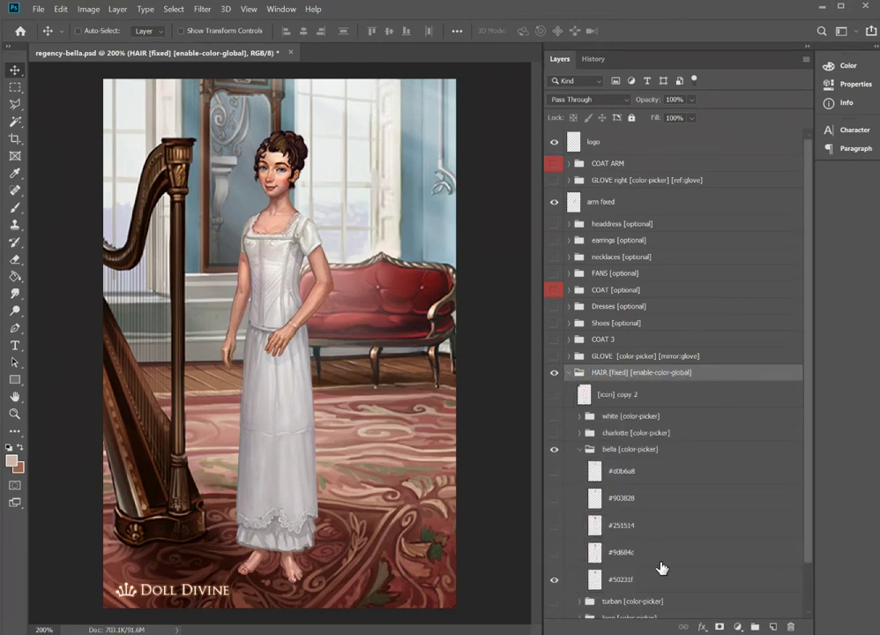
click(581, 452)
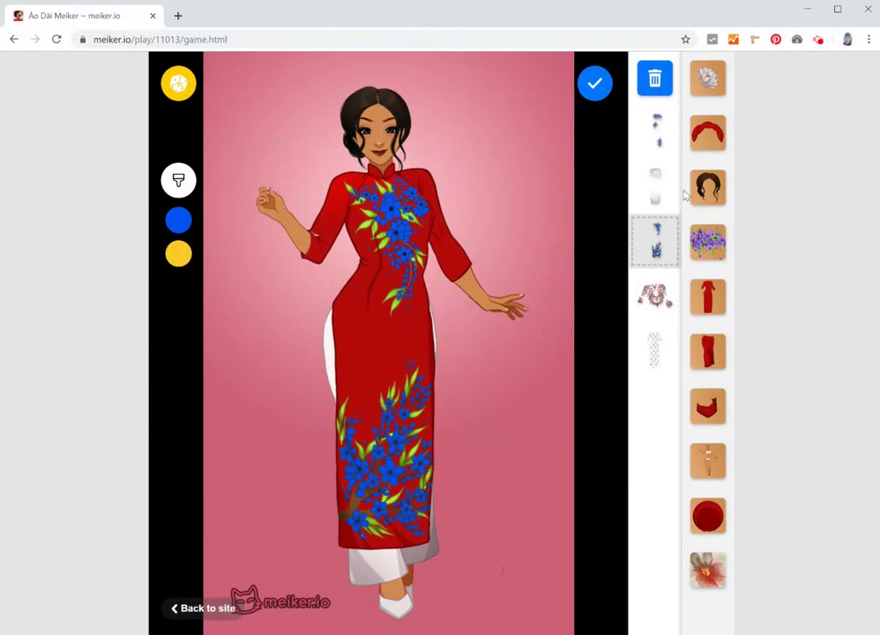
Dye the demo doll's hair brown, then near-black, and check it on other hairstyles.
click(705, 185)
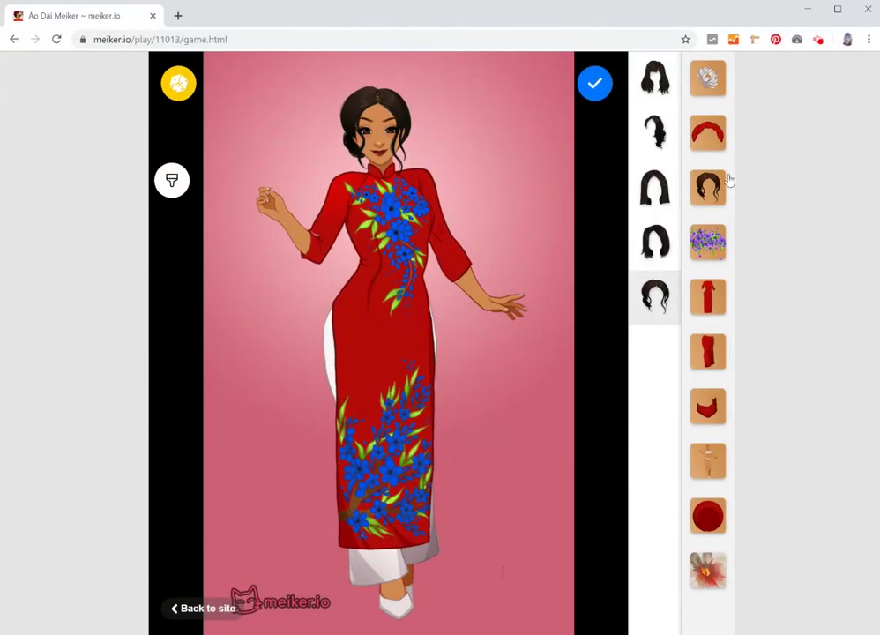
click(657, 188)
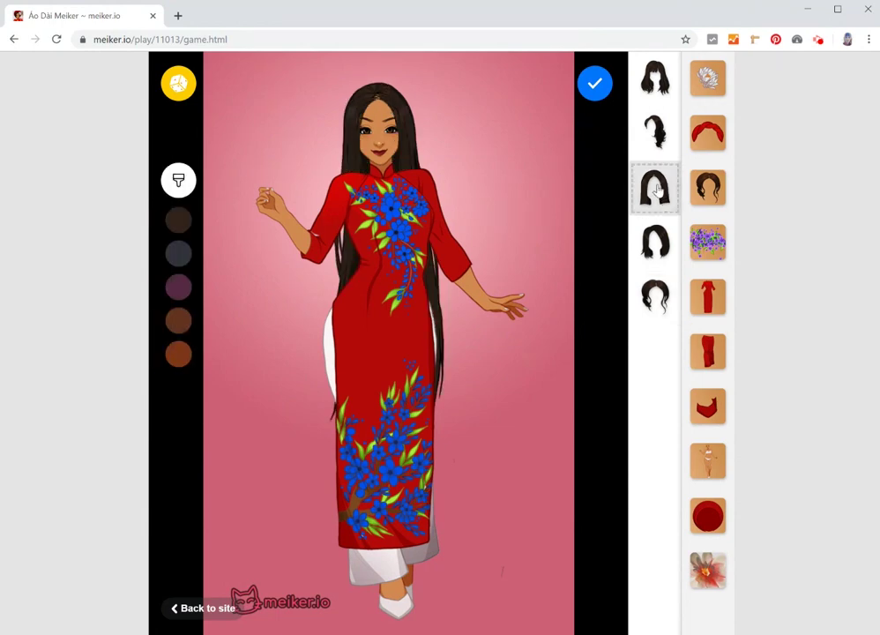
click(176, 356)
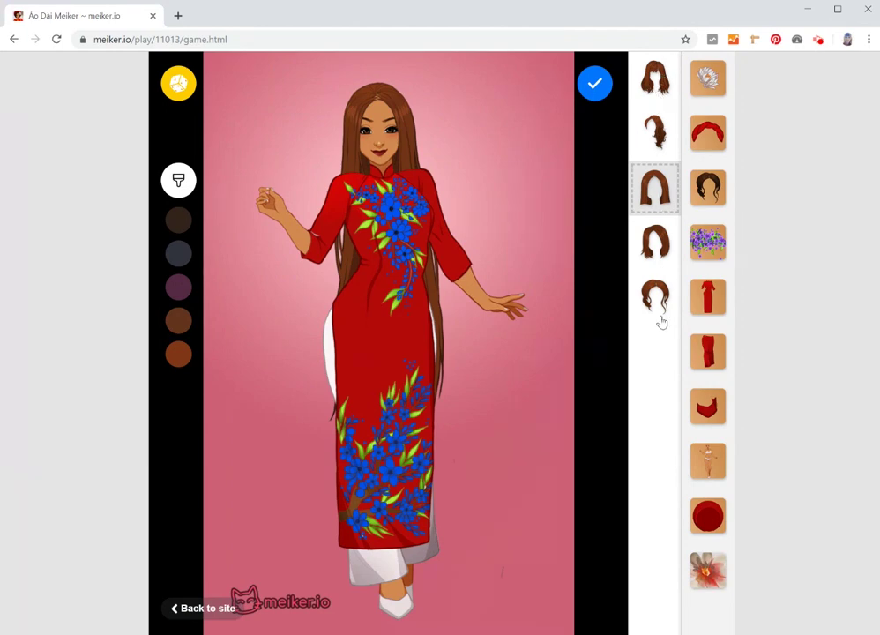
click(178, 219)
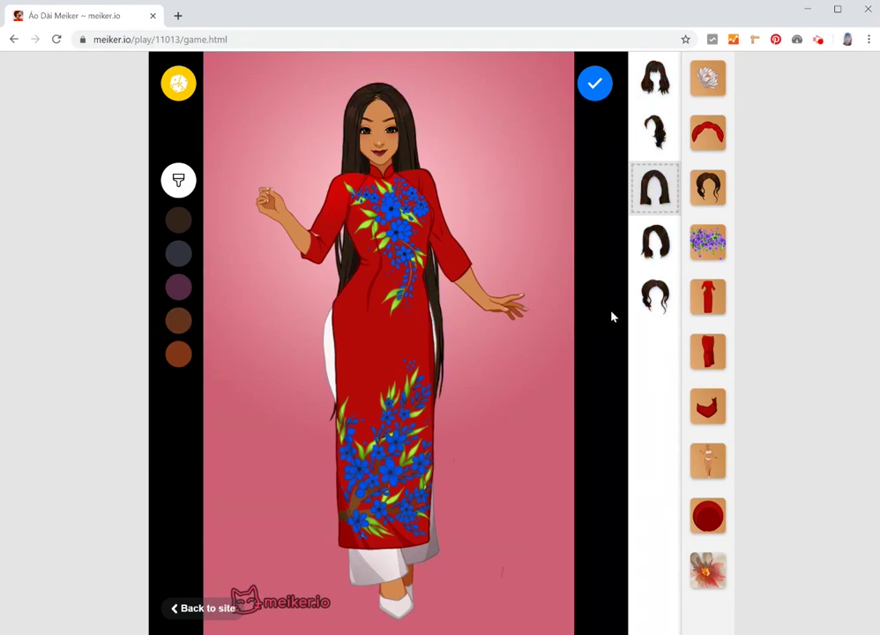
click(650, 252)
click(653, 298)
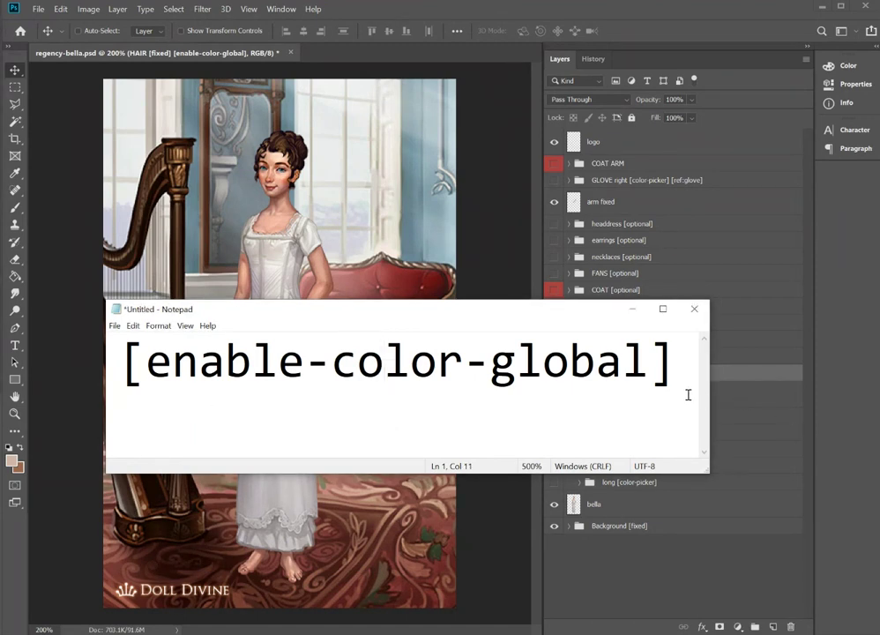
Replace the note's tag with [ref:name] on the first line.
drag(682, 369, 54, 365)
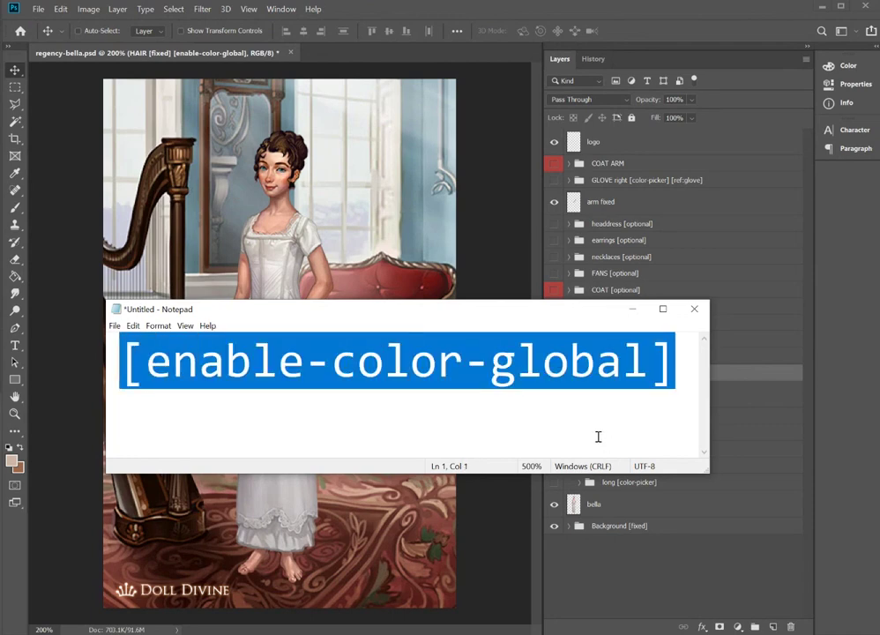
key(BackSpace)
text([ref:   )
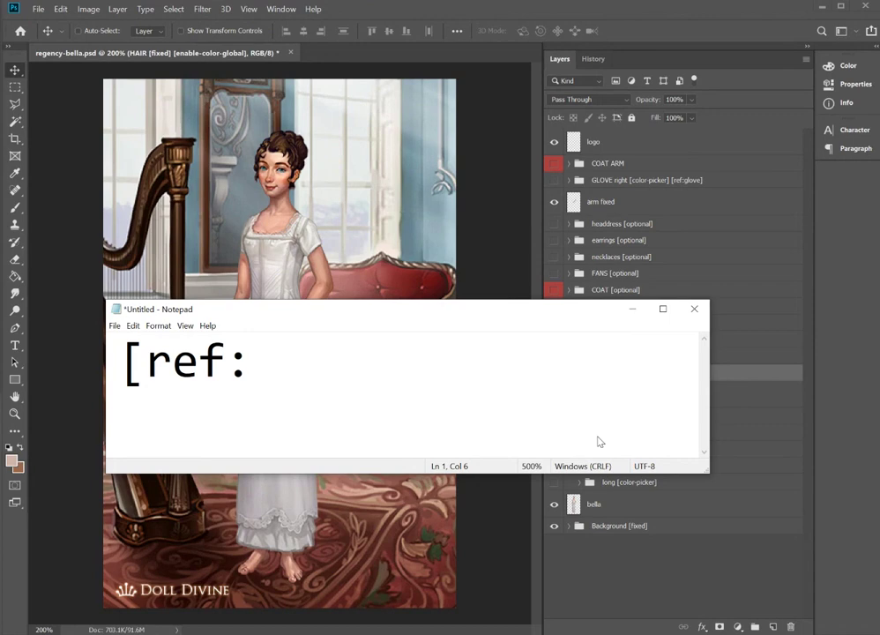
text(  [m)
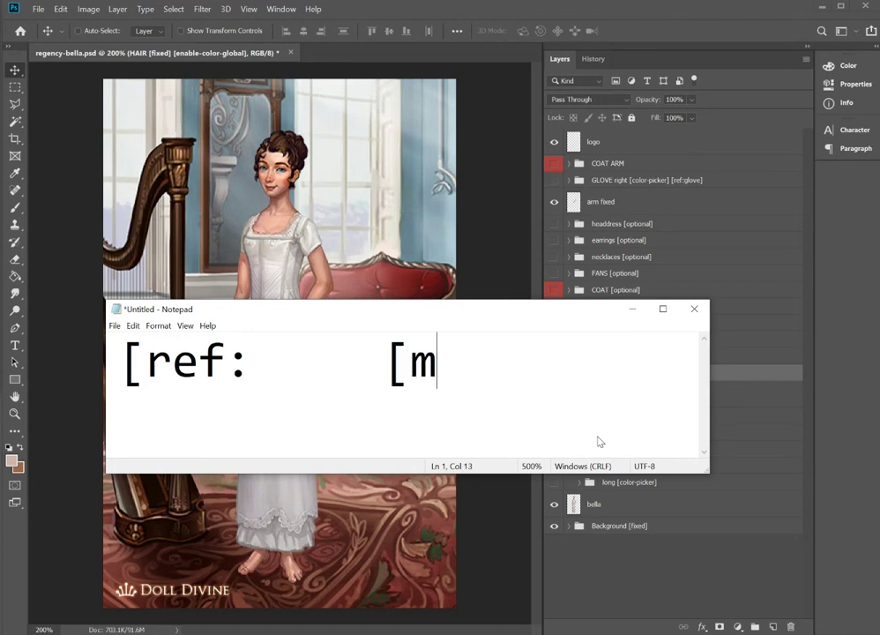
text(irror:)
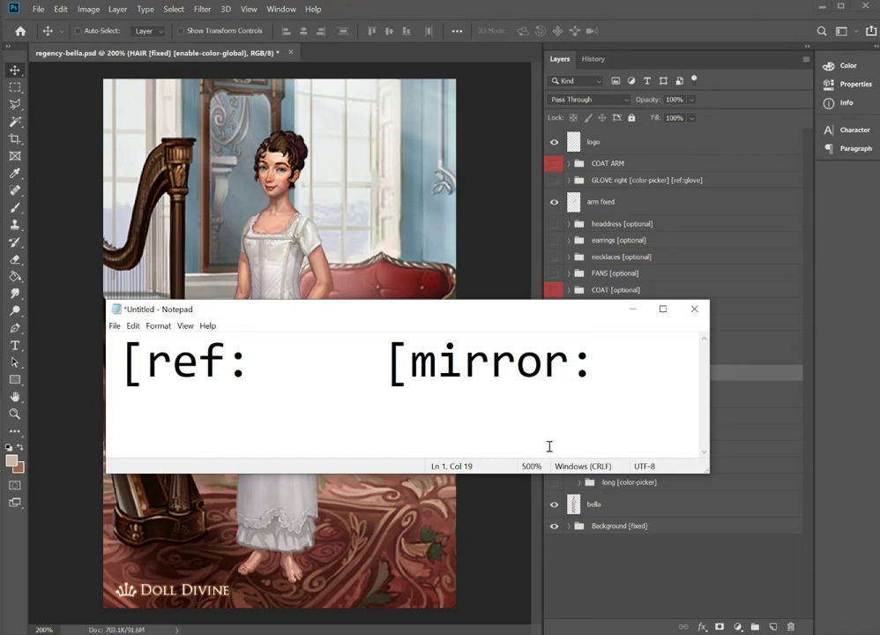
click(258, 391)
text(name])
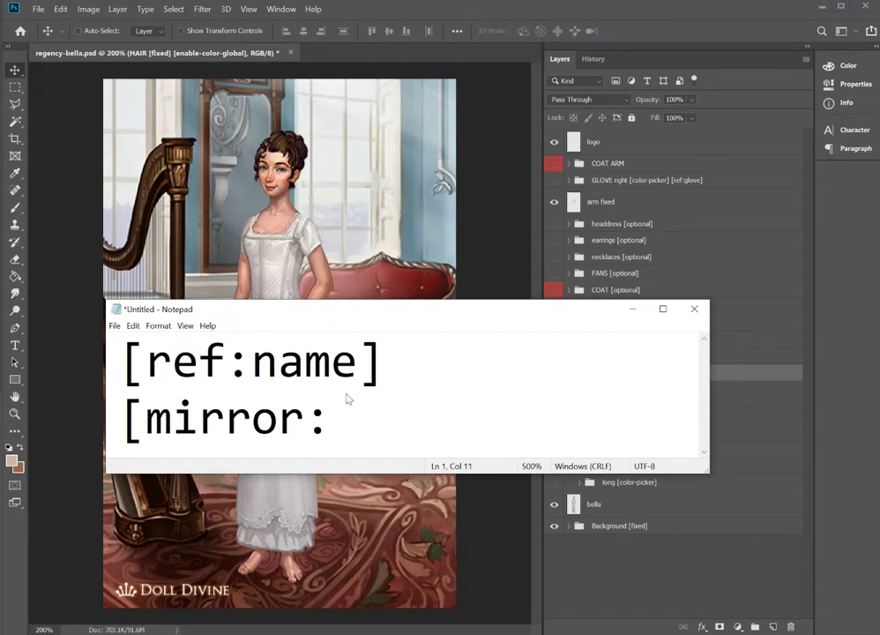
key(Delete)
key(Delete)
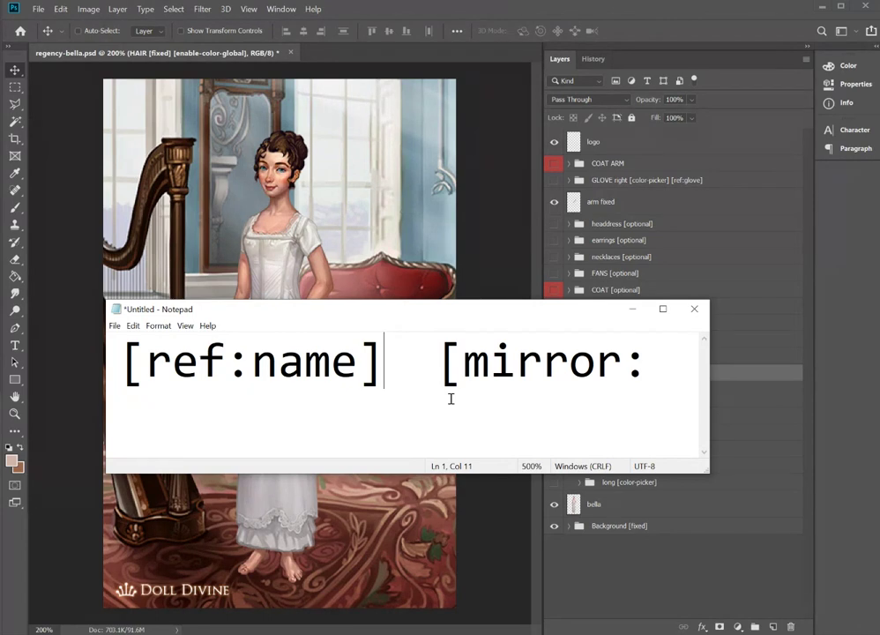
Put [mirror:name] on its own line, then make the GLOVE right group visible in Photoshop.
key(Return)
key(Delete)
key(Delete)
click(393, 433)
text(m)
key(BackSpace)
text(name)
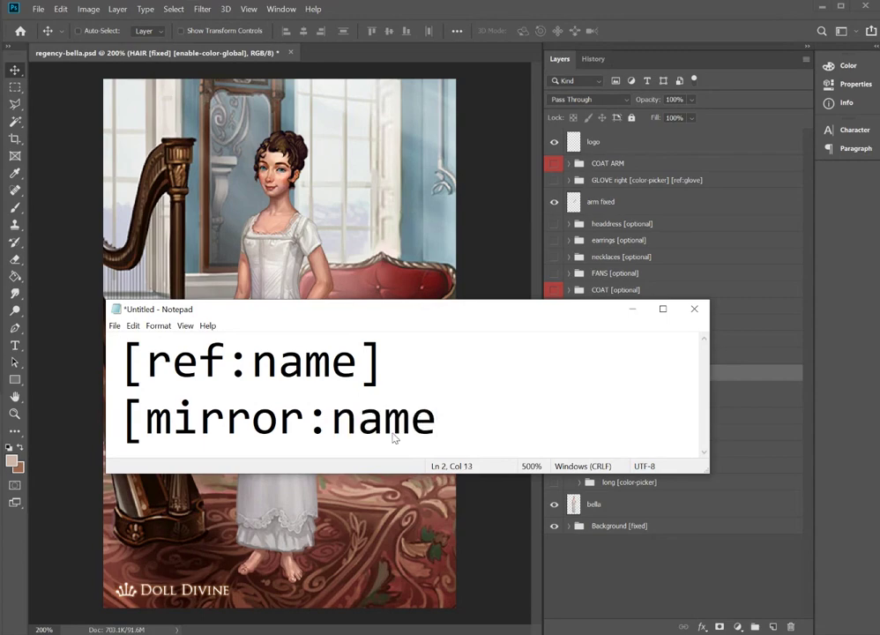
text(])
click(697, 32)
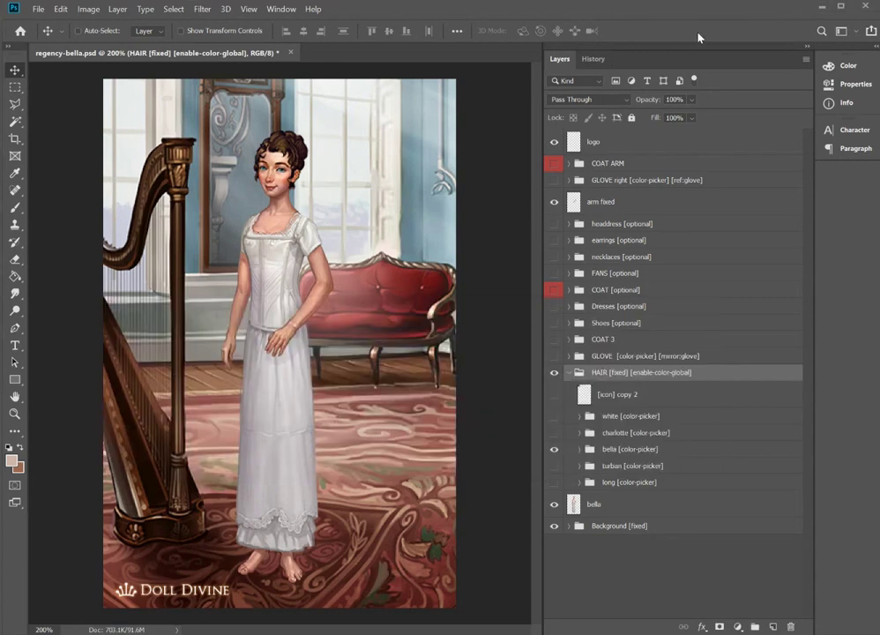
click(554, 180)
click(569, 179)
click(569, 372)
click(555, 437)
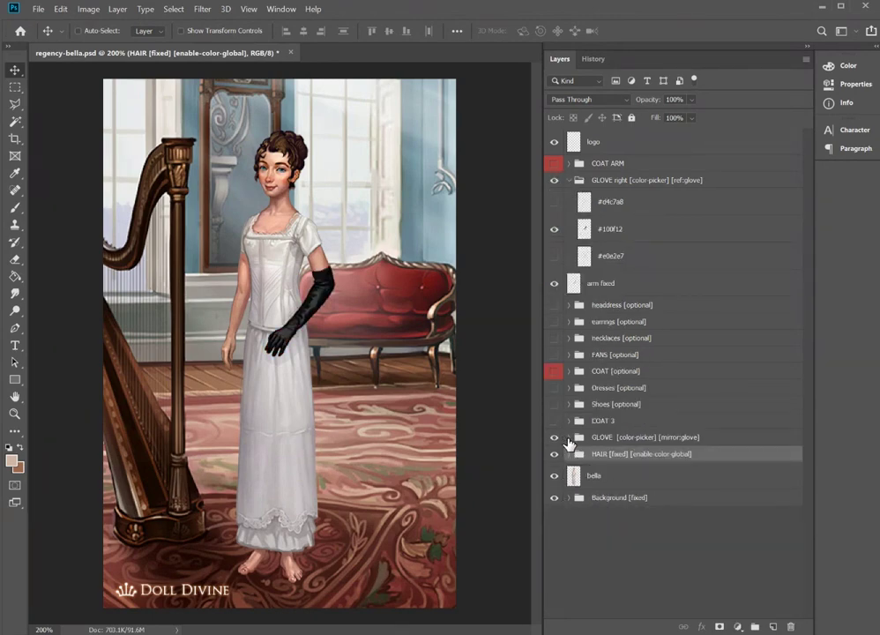
click(569, 438)
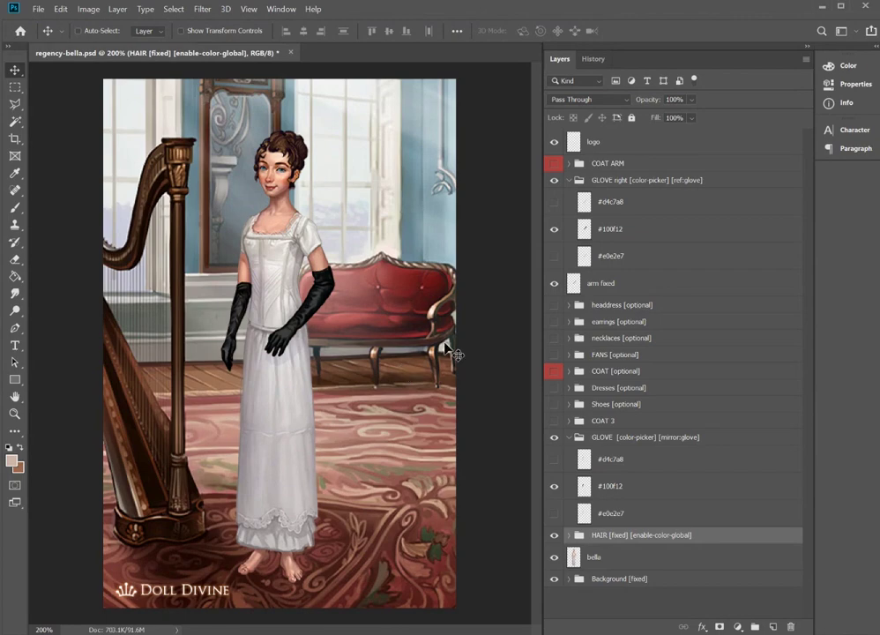
click(649, 229)
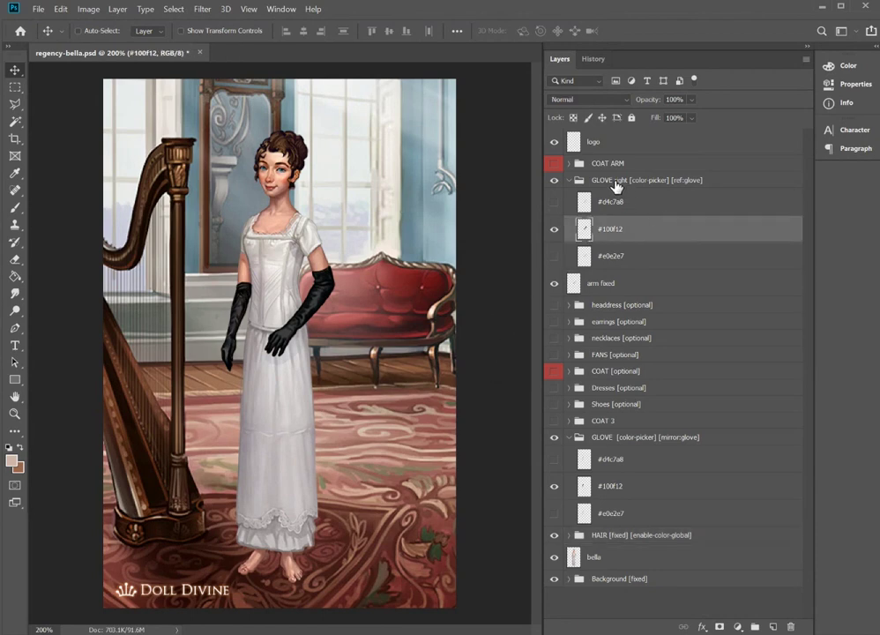
click(617, 182)
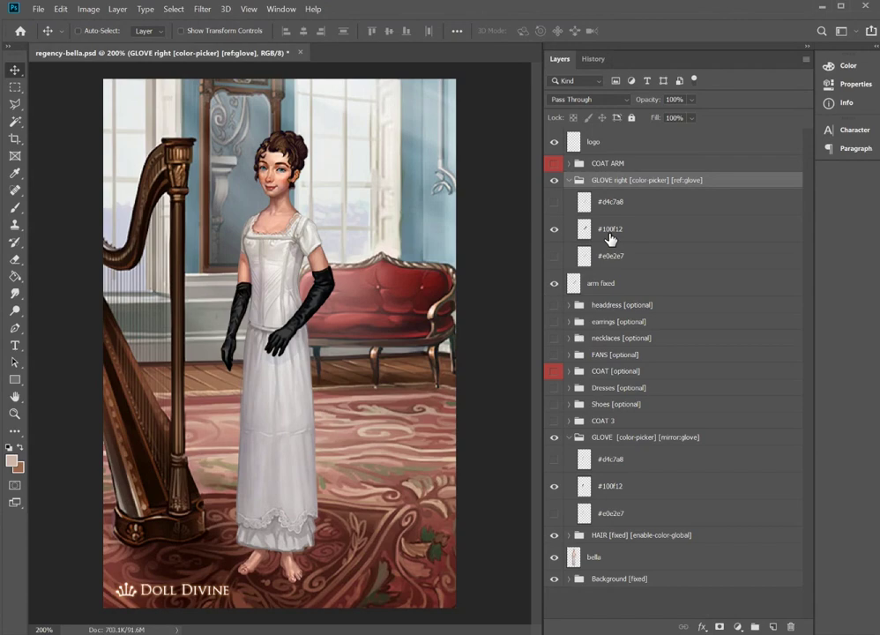
click(673, 232)
double_click(625, 181)
click(628, 181)
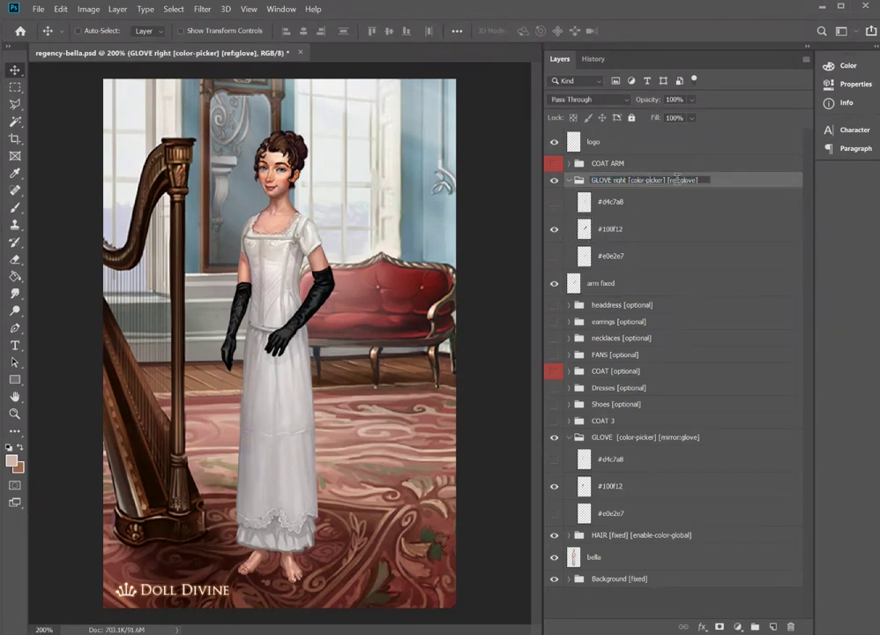
drag(668, 180, 697, 182)
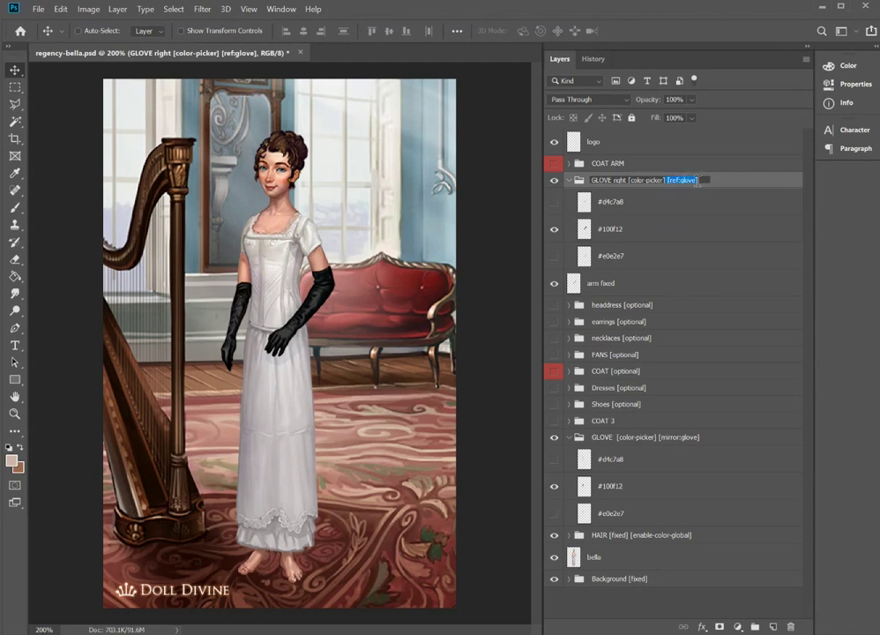
click(721, 187)
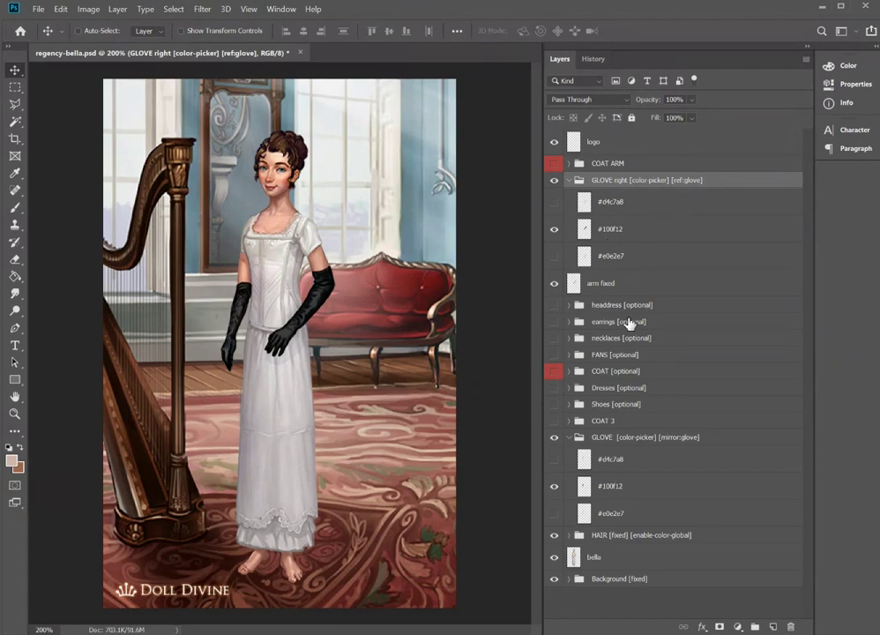
click(625, 441)
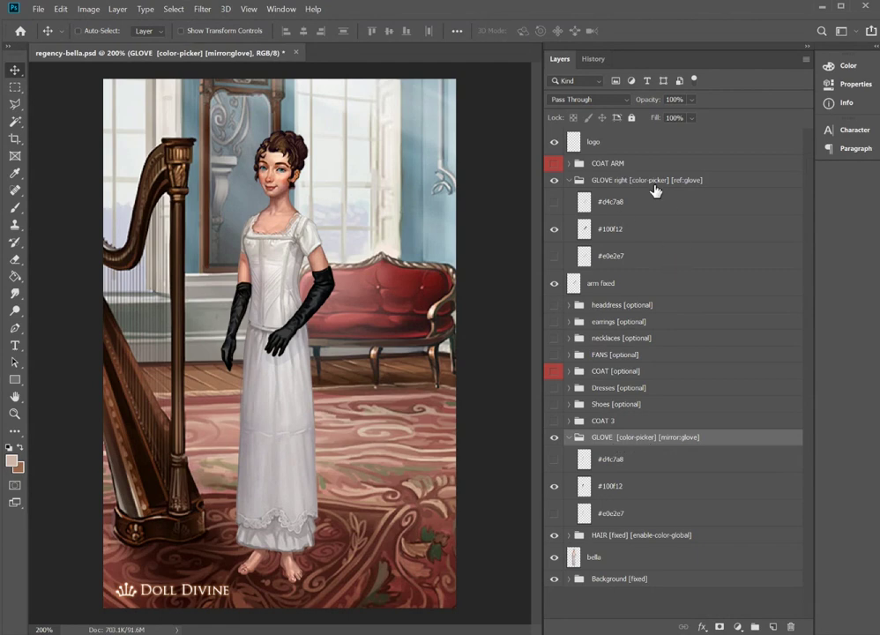
double_click(657, 437)
drag(655, 437, 706, 439)
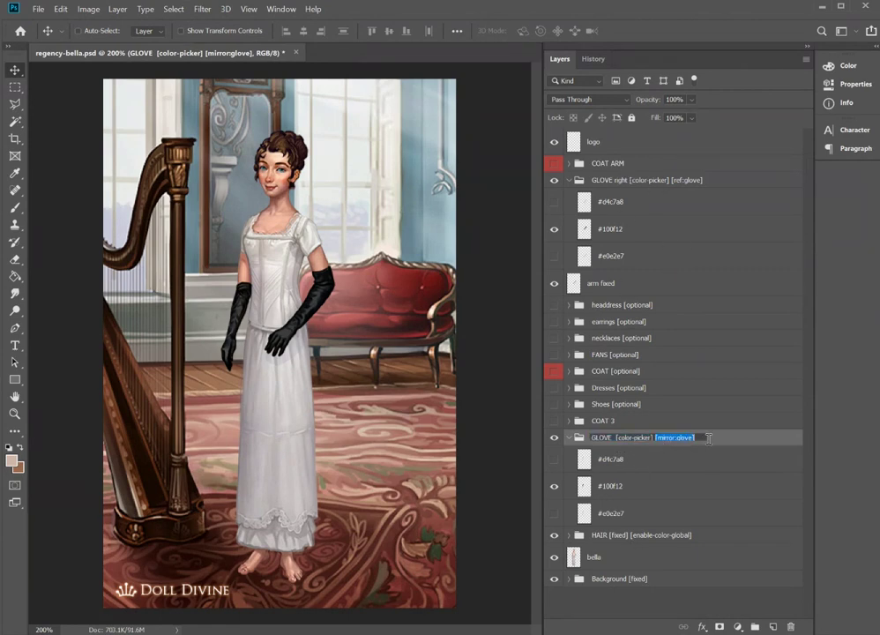
click(729, 443)
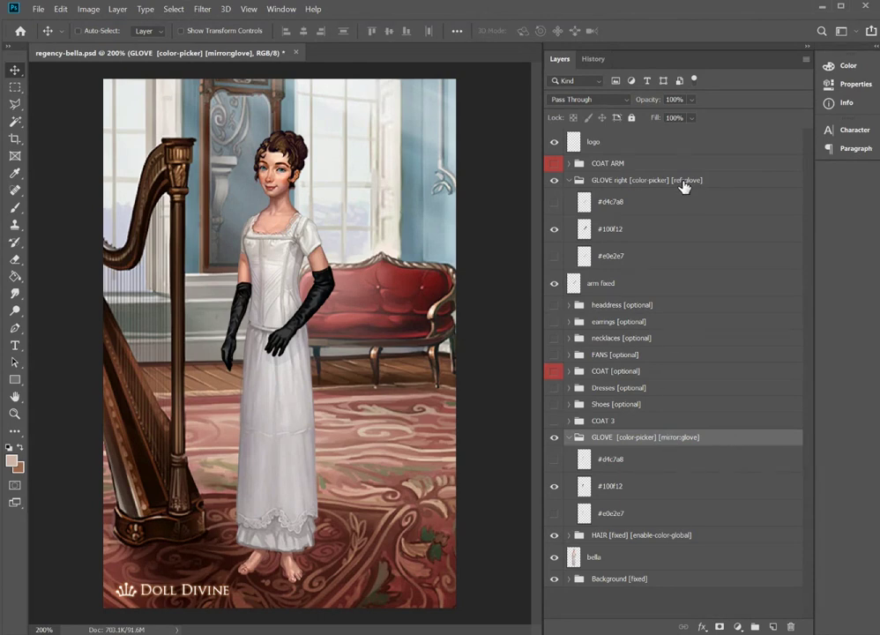
click(687, 181)
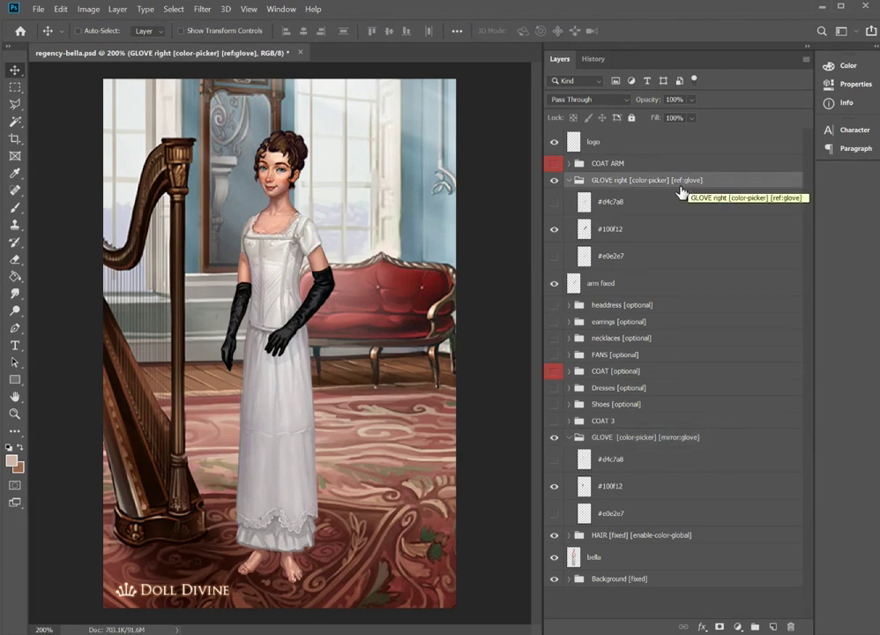
click(674, 441)
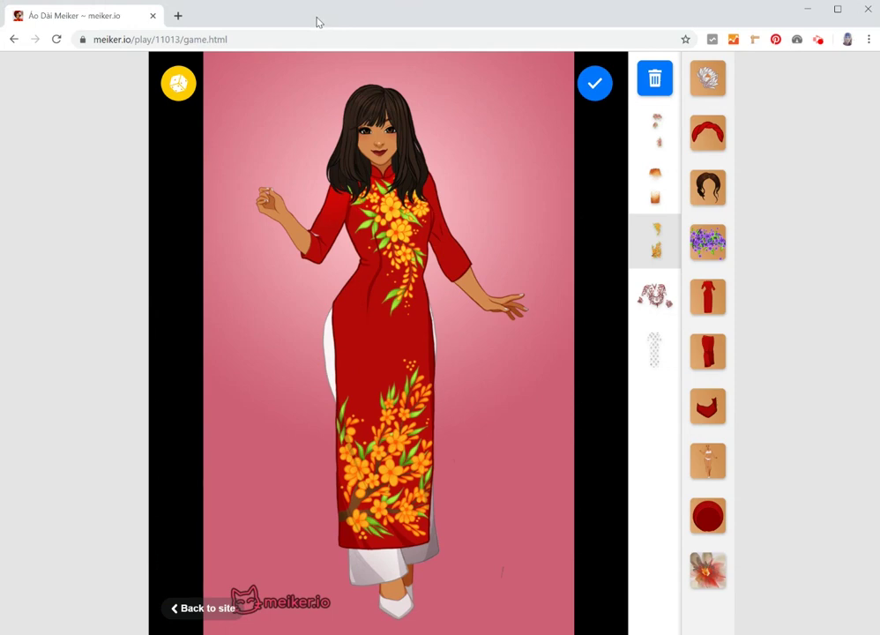
Put the conical straw hat on the Áo Dài doll.
click(715, 133)
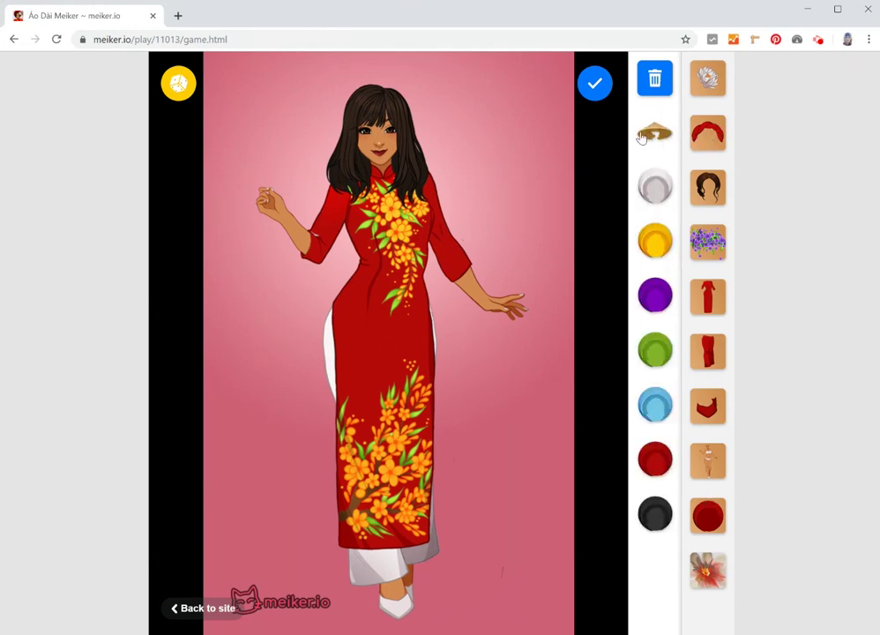
click(655, 130)
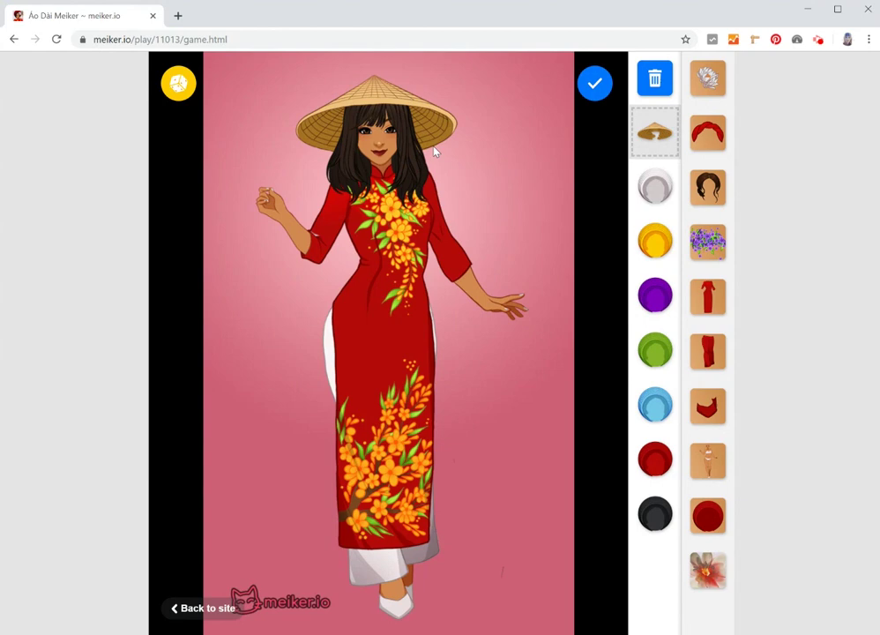
click(654, 133)
click(655, 135)
Try several hairstyles and settle on long straight black hair.
click(708, 187)
click(655, 187)
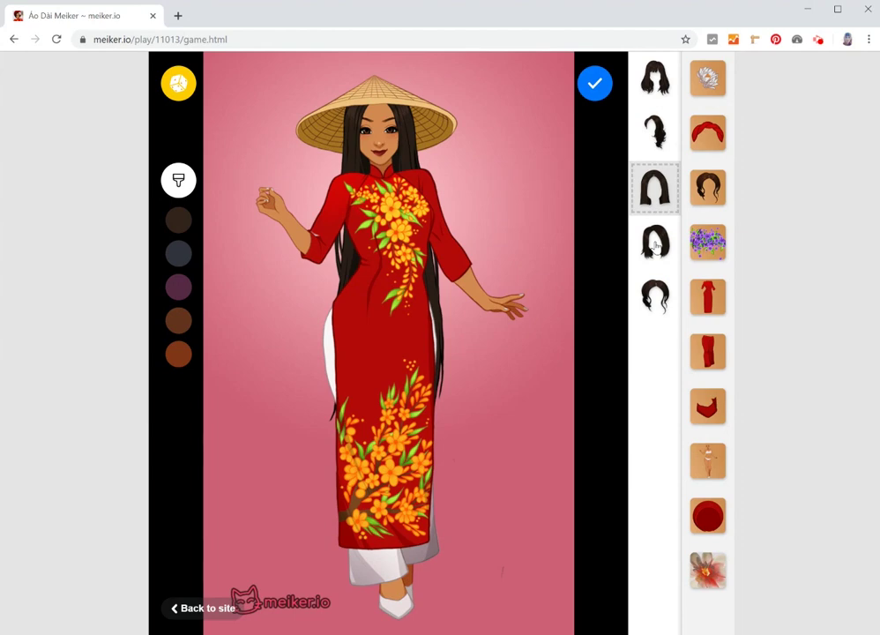
click(655, 239)
click(655, 295)
click(662, 84)
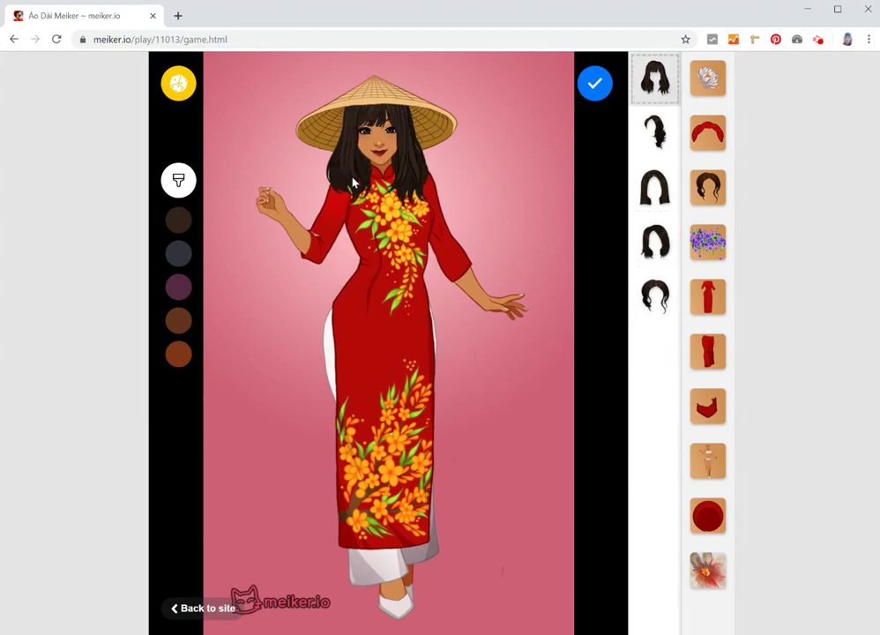
click(655, 240)
click(655, 188)
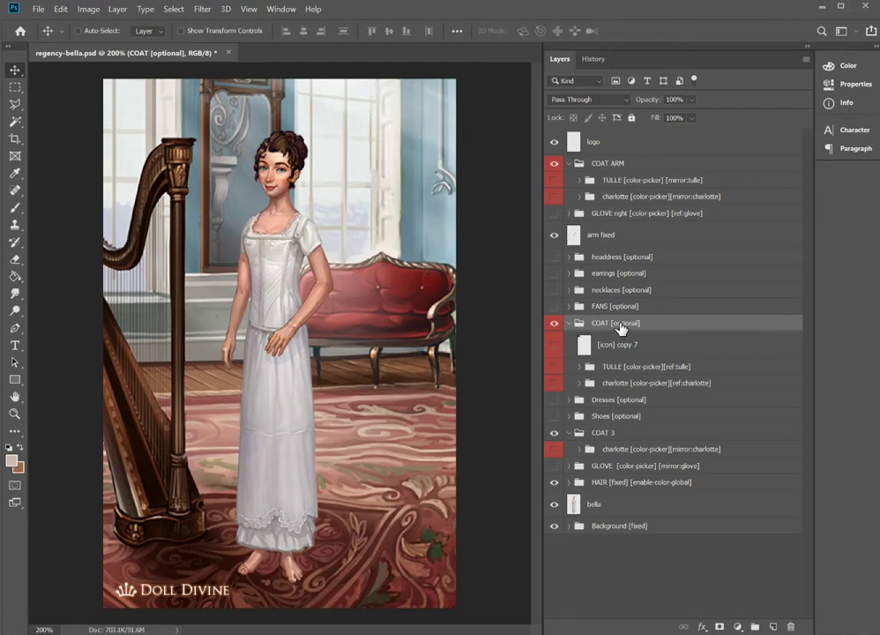
click(615, 374)
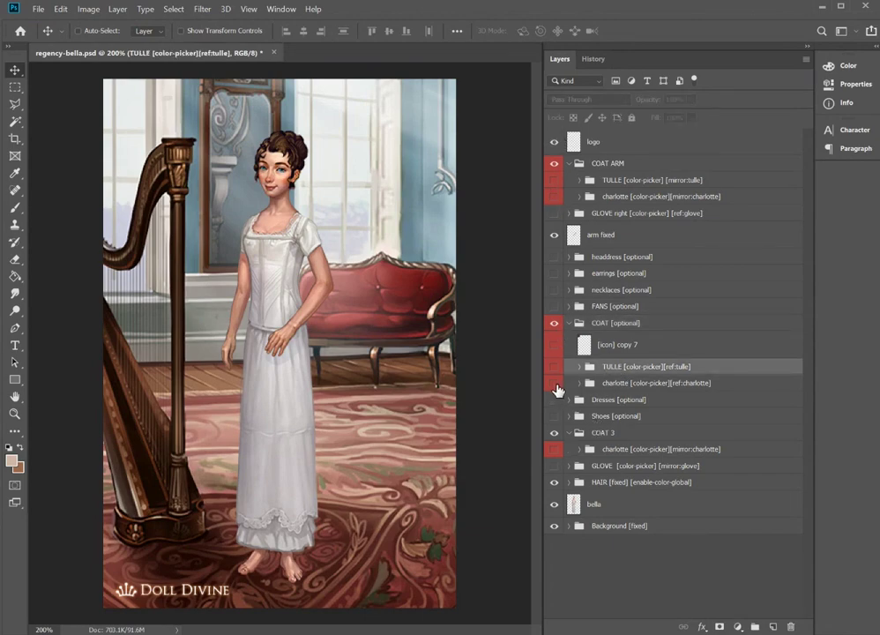
click(554, 383)
click(578, 383)
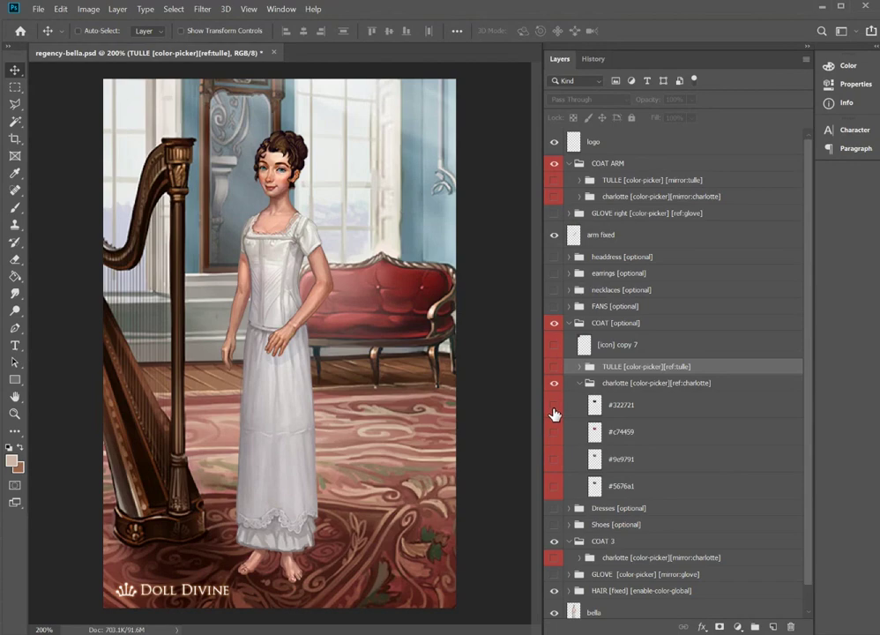
click(555, 403)
click(580, 383)
click(628, 384)
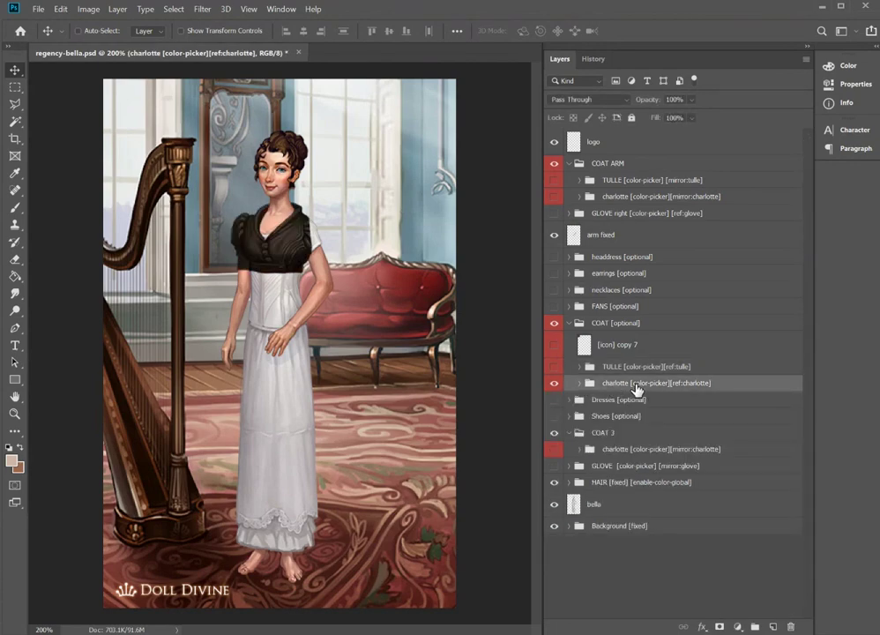
click(613, 324)
click(680, 386)
double_click(671, 385)
click(731, 387)
click(592, 197)
click(579, 196)
click(554, 196)
click(554, 218)
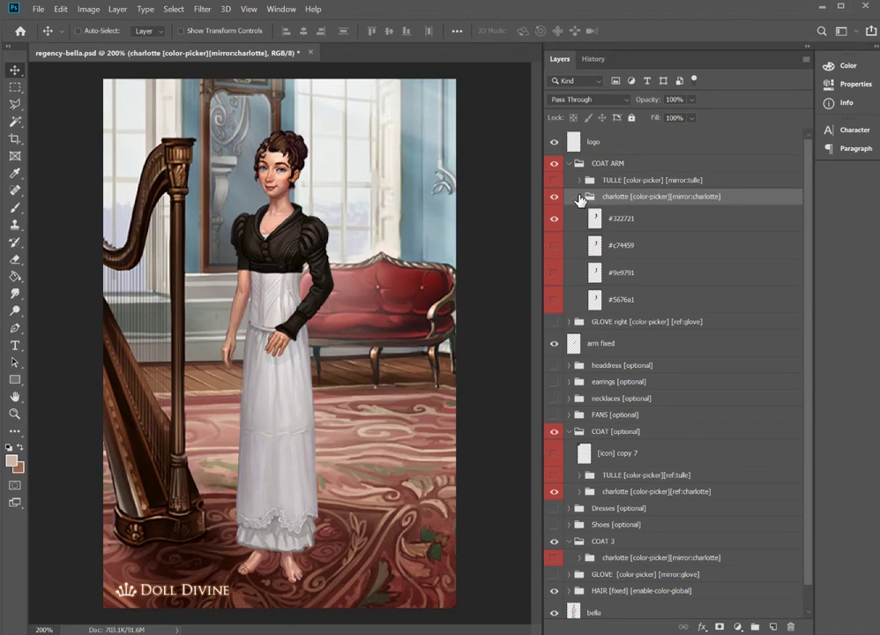
click(579, 196)
click(555, 450)
click(579, 449)
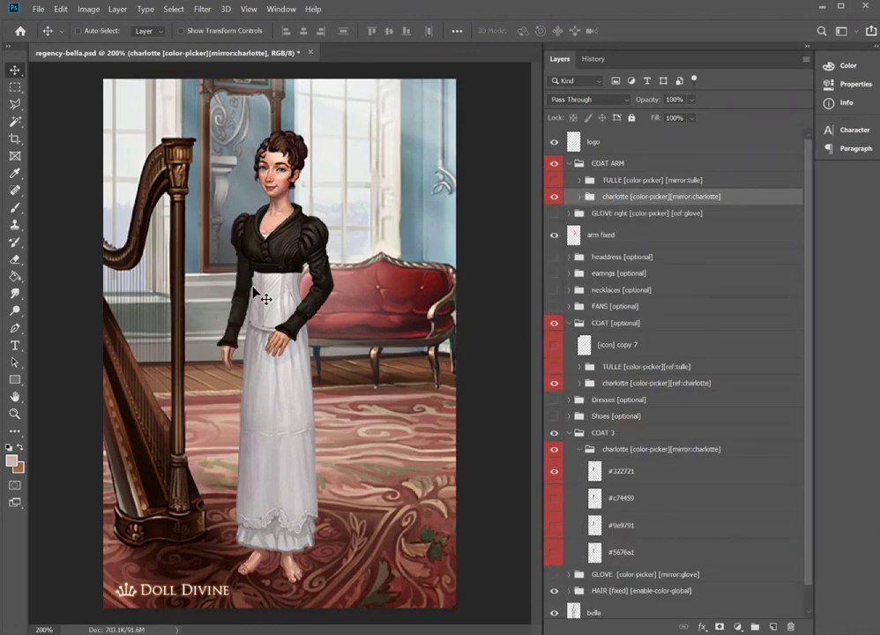
click(639, 451)
click(668, 386)
click(703, 197)
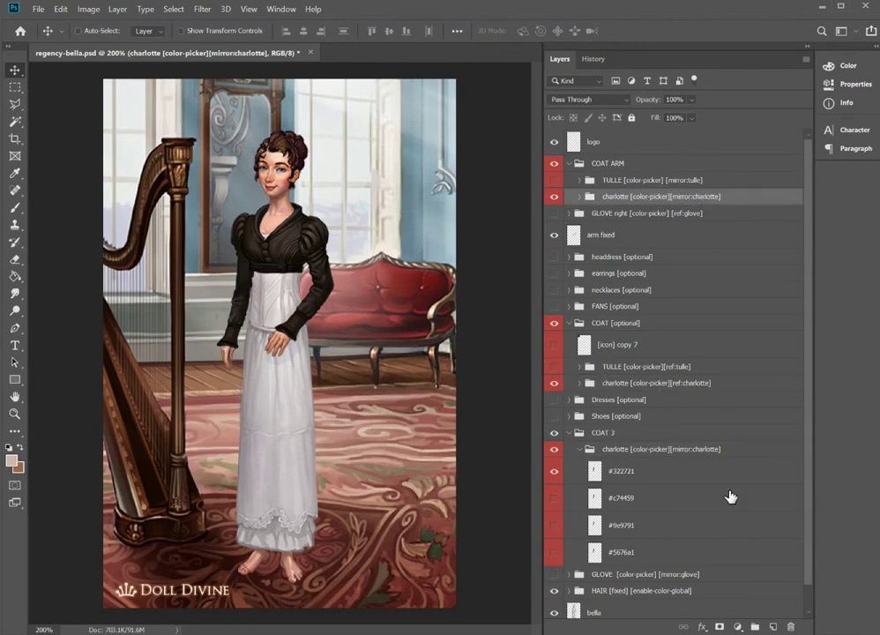
click(684, 452)
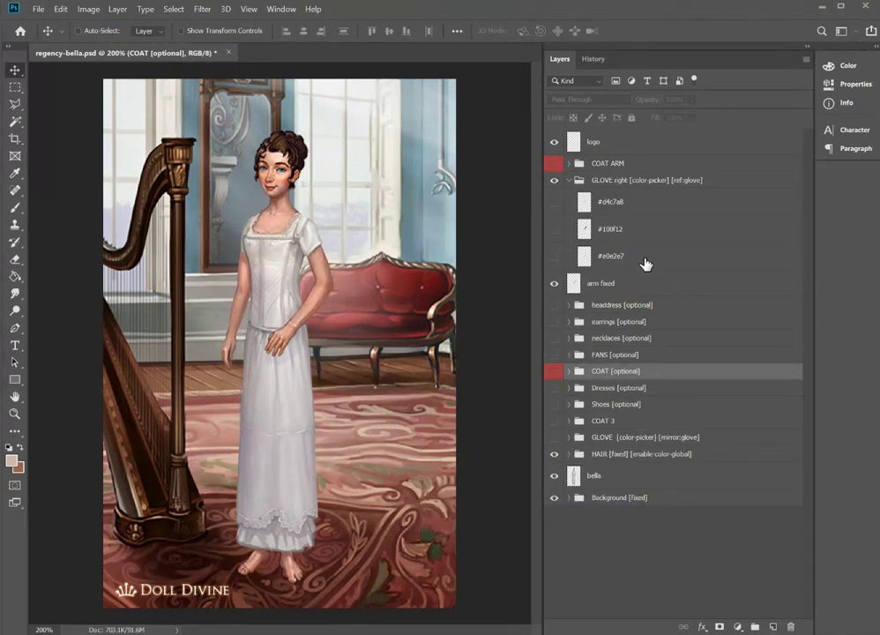
Toggle the cream #d4c7a8, black #100f12 and white #e0e2e7 glove layers' visibility.
click(600, 181)
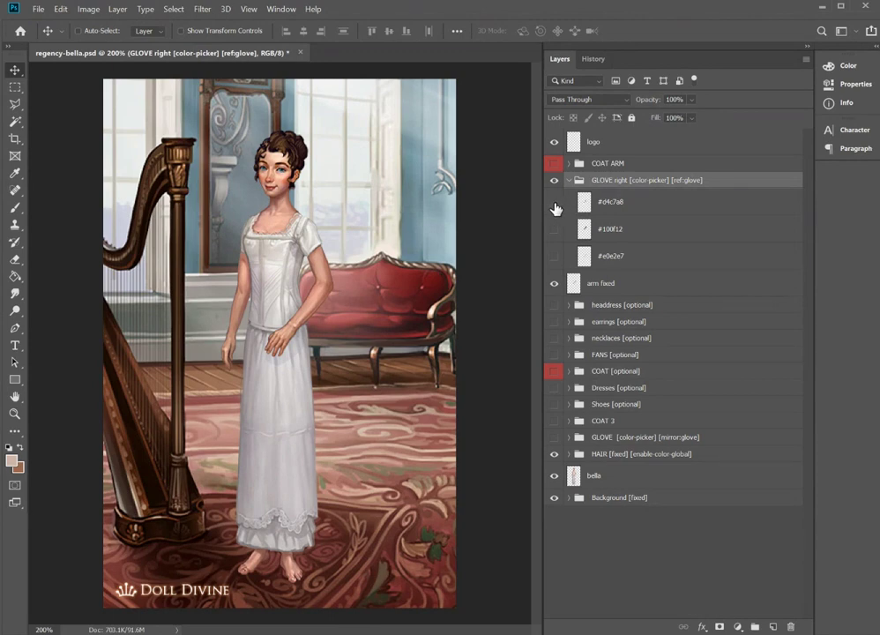
click(555, 202)
click(555, 208)
click(554, 232)
click(554, 237)
click(554, 256)
click(609, 256)
click(610, 228)
click(554, 231)
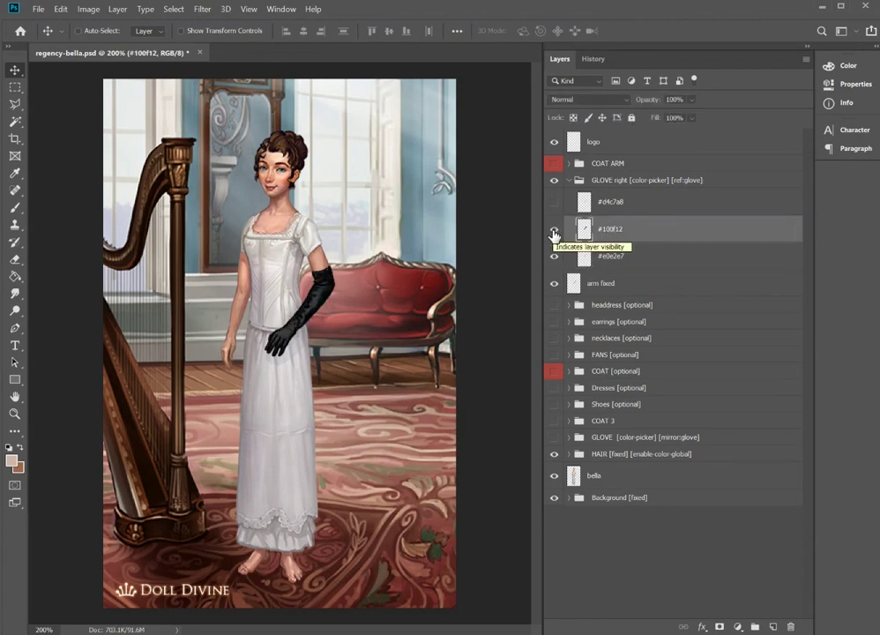
click(554, 202)
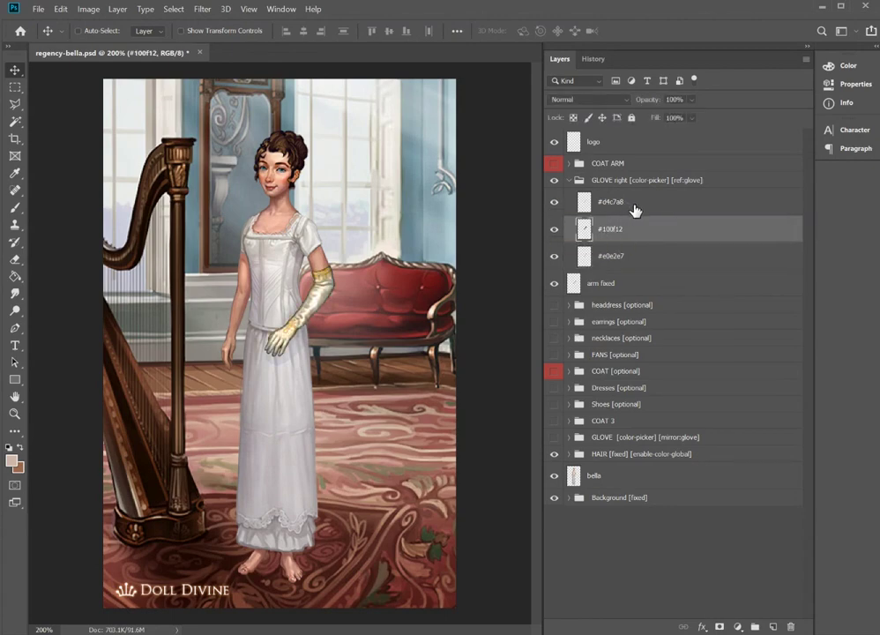
click(634, 209)
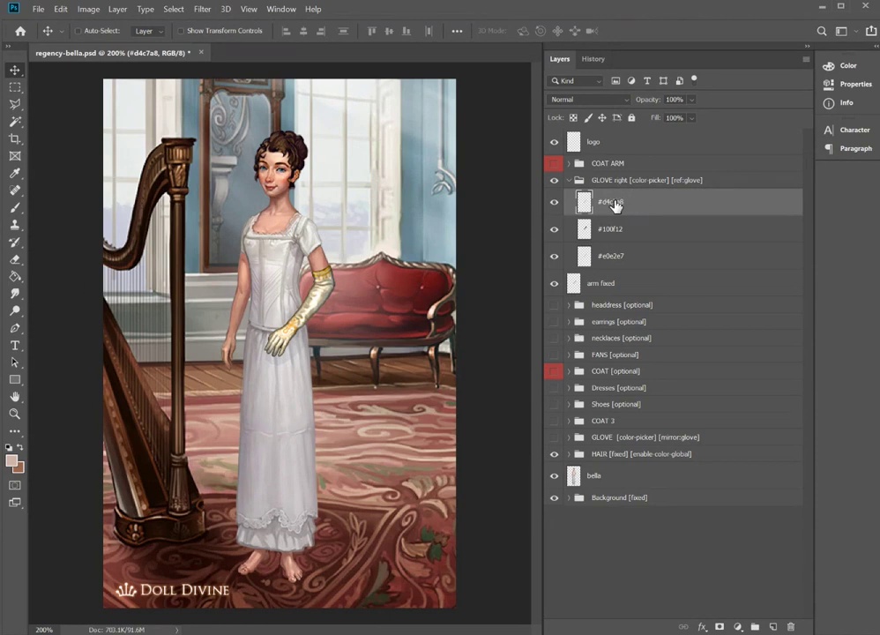
Rename the group to GLOVE right [optional], removing its color-picker and [ref:glove] tags.
double_click(637, 180)
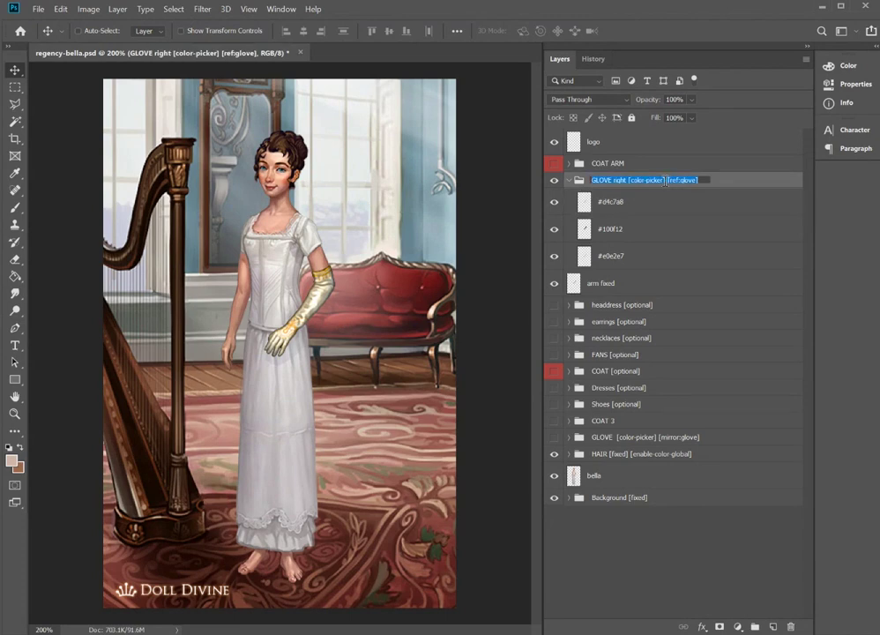
click(701, 181)
key(BackSpace)
key(BackSpace)
key(BackSpace)
key(BackSpace)
key(BackSpace)
key(BackSpace)
key(BackSpace)
key(BackSpace)
key(BackSpace)
key(BackSpace)
key(BackSpace)
key(BackSpace)
key(BackSpace)
text(optional])
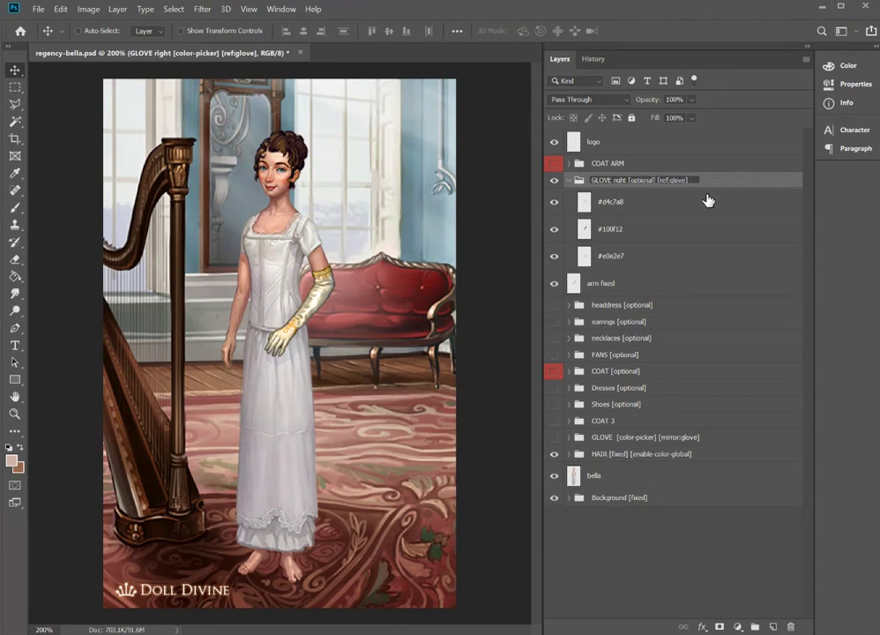
drag(657, 178, 689, 178)
key(ctrl+c)
key(BackSpace)
Rename the glove layers off white [ref:glove1], black [ref:glove2] and white [ref:glove3].
double_click(608, 203)
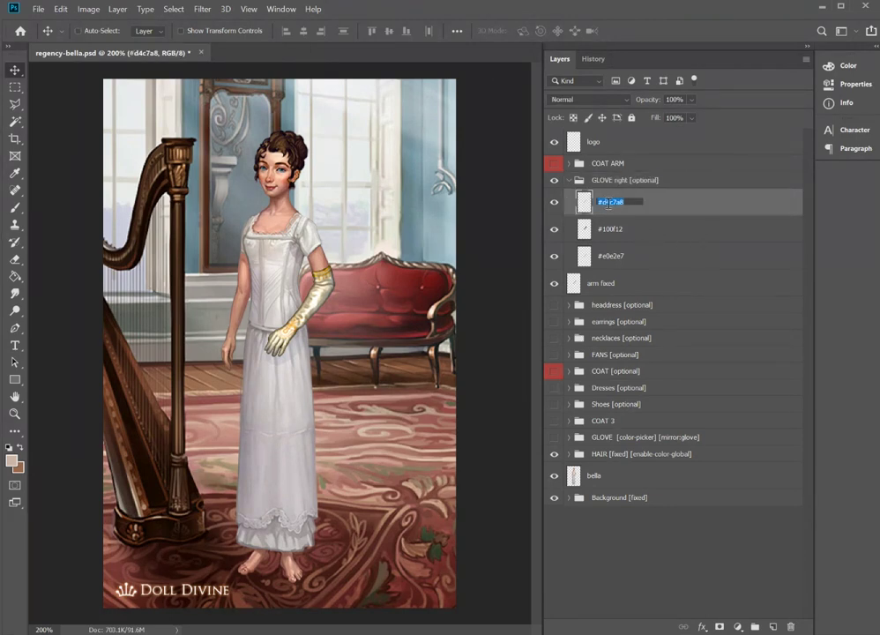
text(white)
key(ctrl+v)
click(554, 202)
double_click(608, 231)
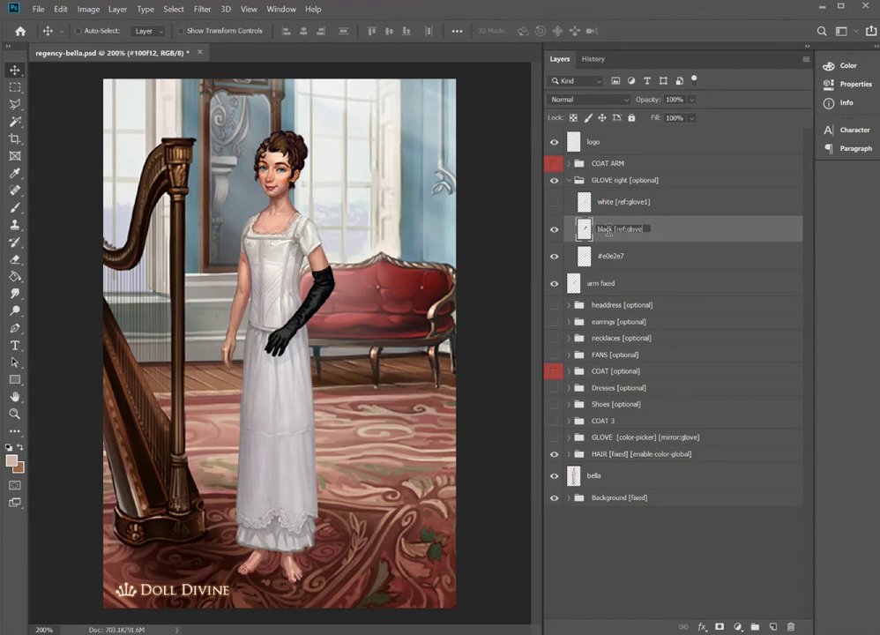
key(Tab)
text(white [ref:glove)
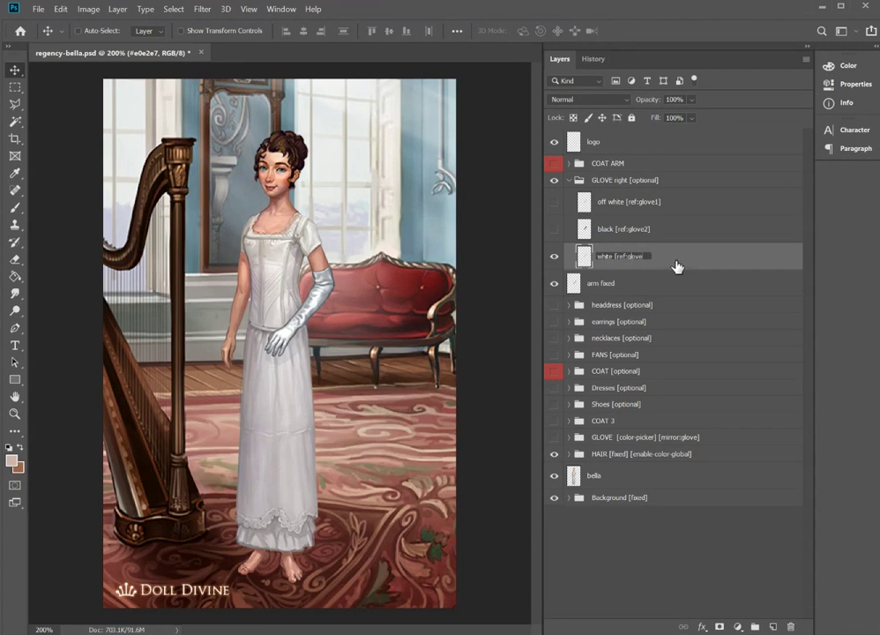
text(3])
key(Return)
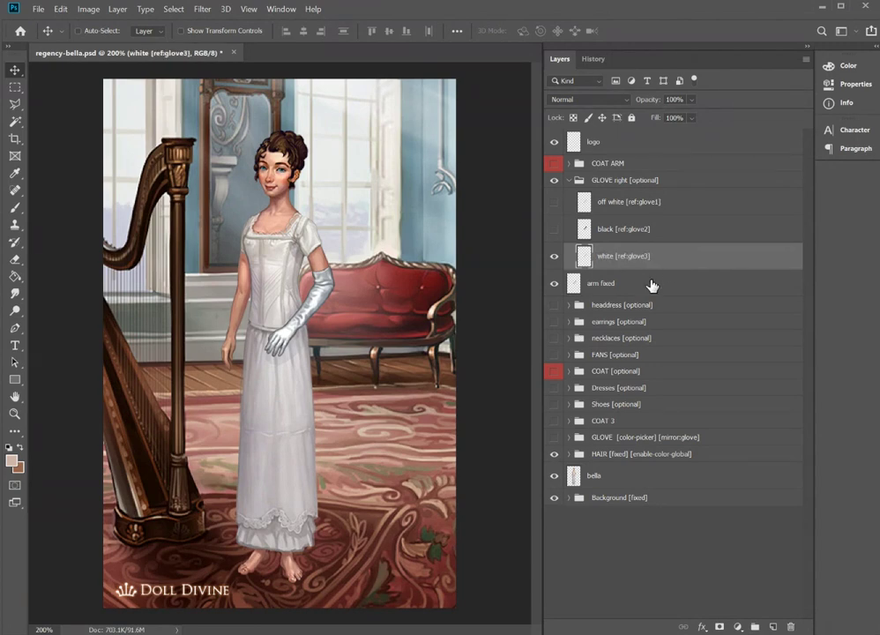
click(569, 438)
Strip the tags from the mirrored group so it reads just GLOVE.
double_click(616, 438)
drag(616, 437, 699, 438)
key(BackSpace)
key(Return)
click(627, 460)
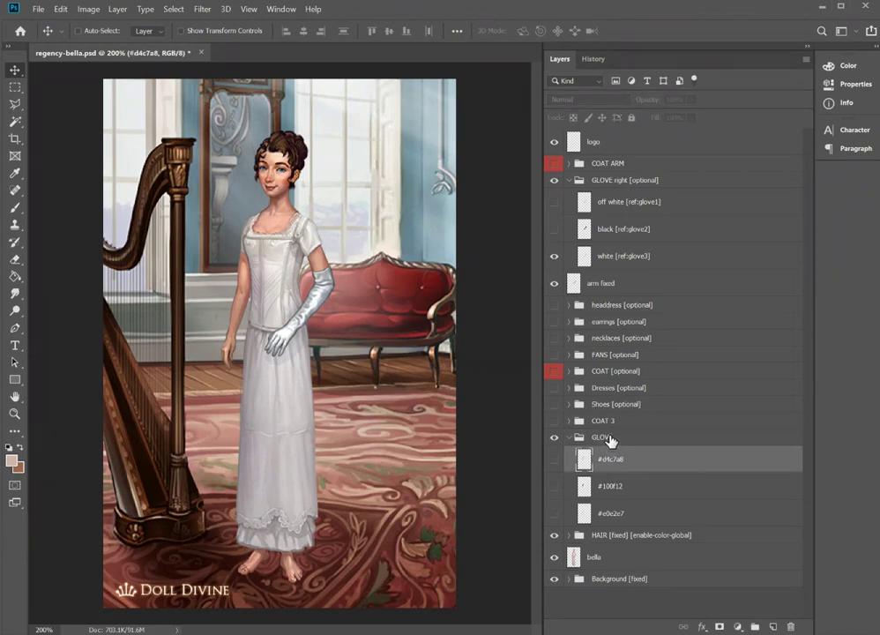
click(622, 440)
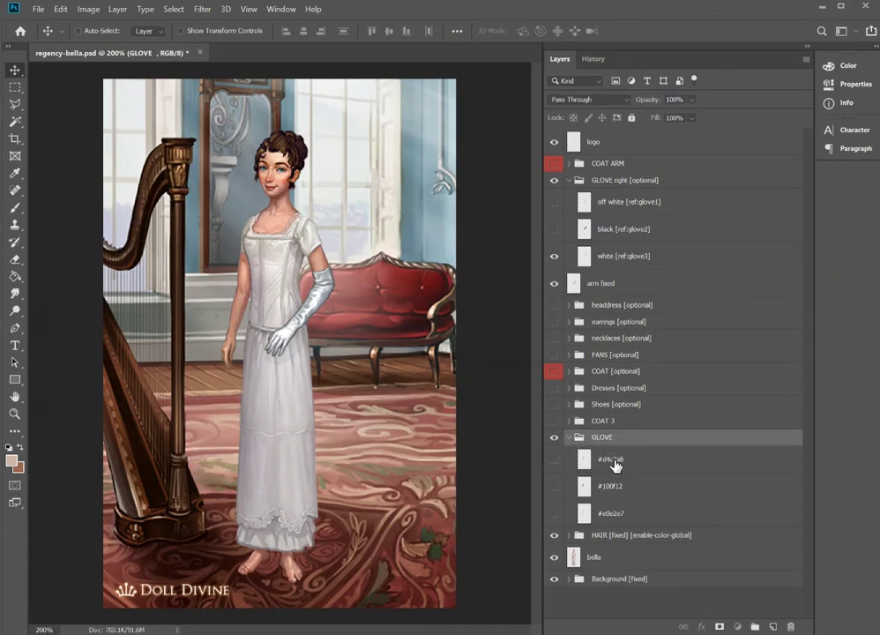
Rename its layers off white [mirror:glove1], black [mirror:glove2] and white [mirror:glove3].
double_click(614, 462)
text(off white)
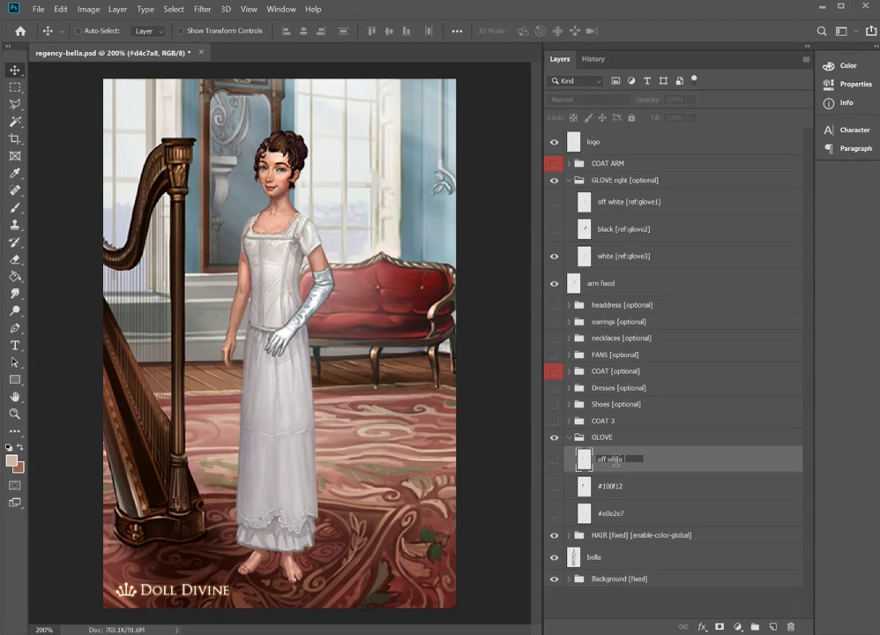
text( [mirror:glove1])
key(Tab)
text(black [mirror:glove2])
key(Tab)
text(white [mirror:glove)
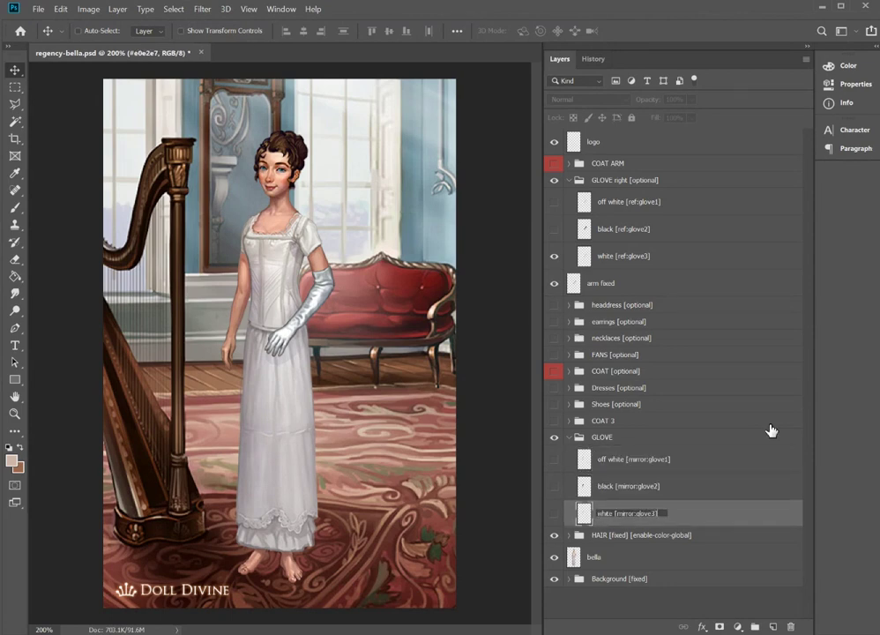
text(3])
key(Return)
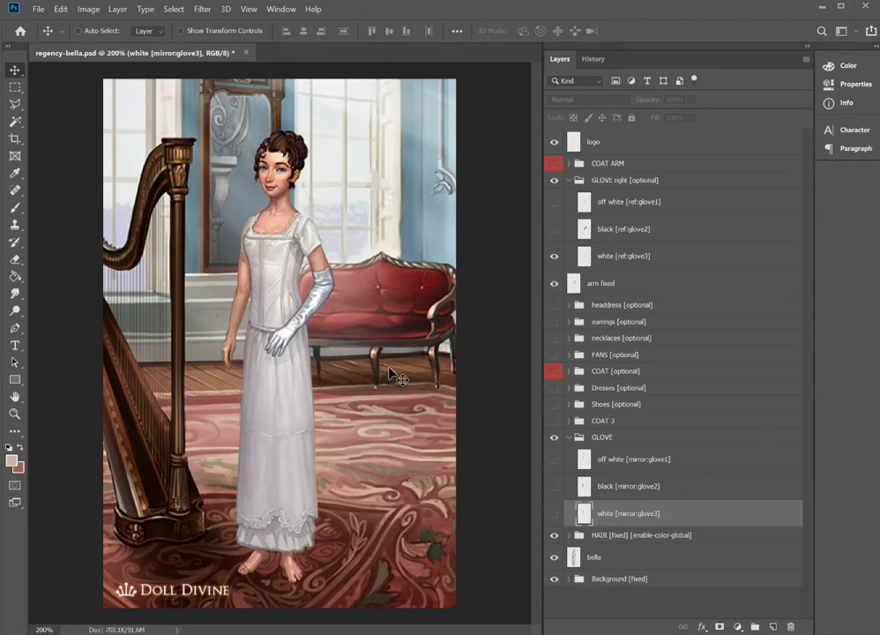
Collapse and hide both the GLOVE and GLOVE right [optional] groups.
click(568, 437)
click(555, 437)
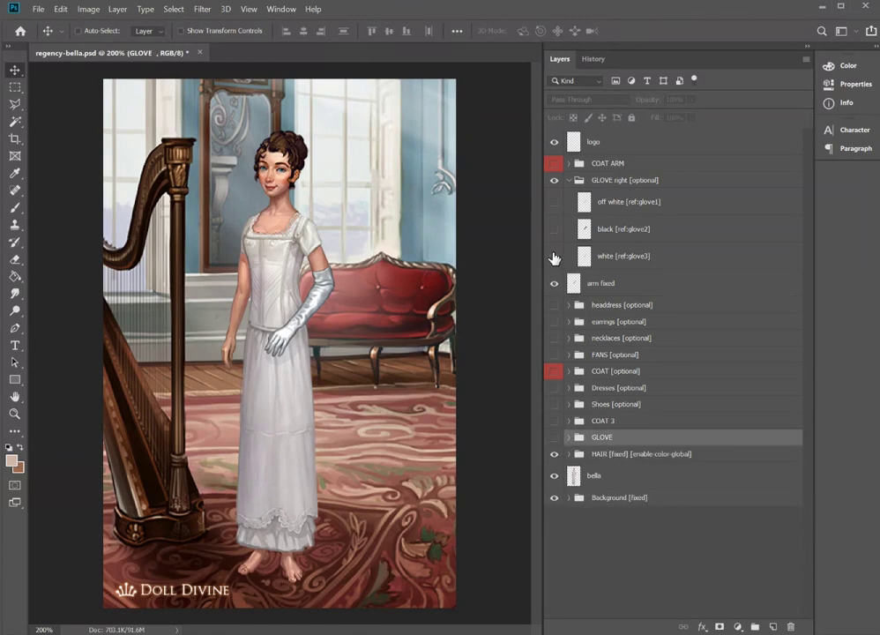
click(553, 180)
click(568, 180)
Show and expand Shoes [optional], adding a new empty Layer 1 above [icon] copy 3.
click(634, 394)
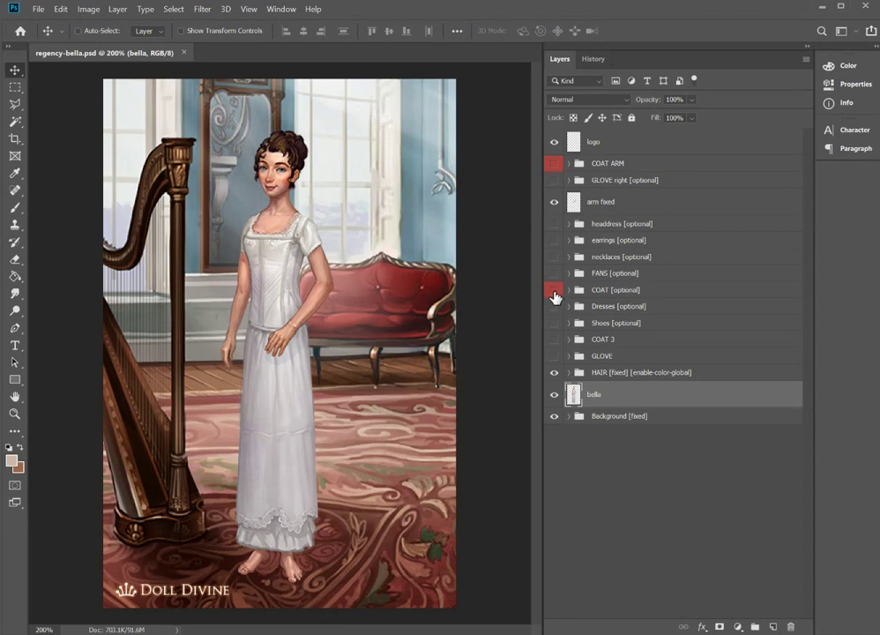
click(553, 324)
click(568, 323)
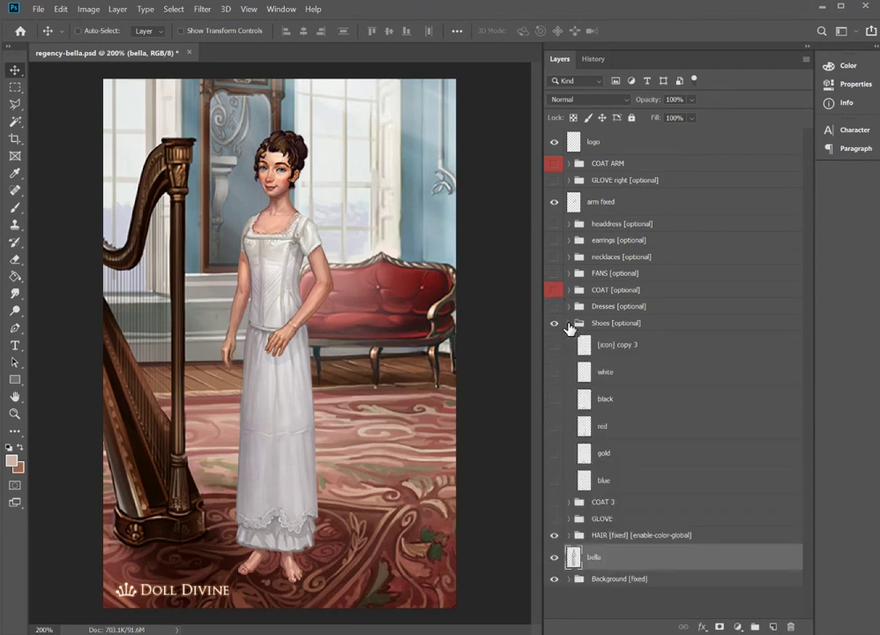
click(631, 345)
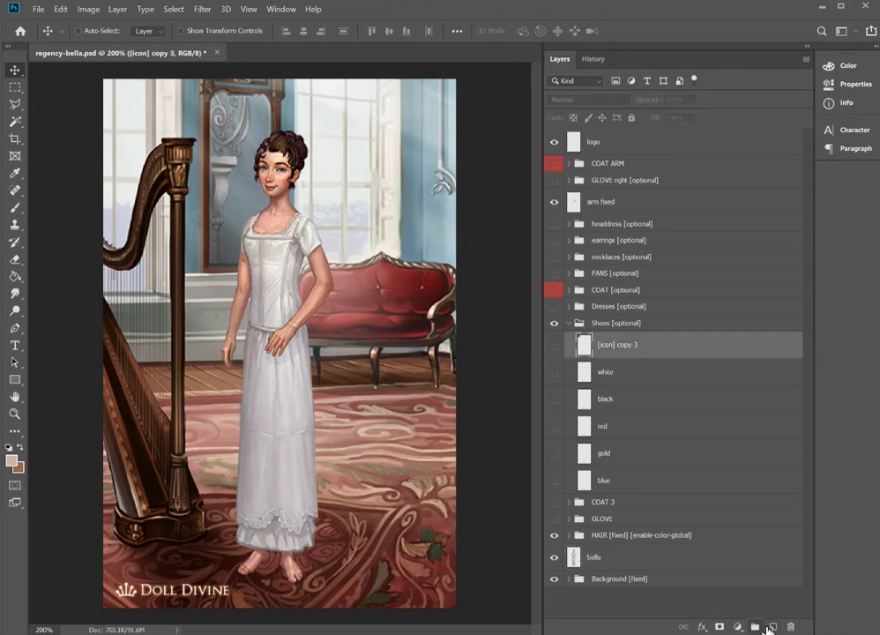
click(770, 626)
click(14, 86)
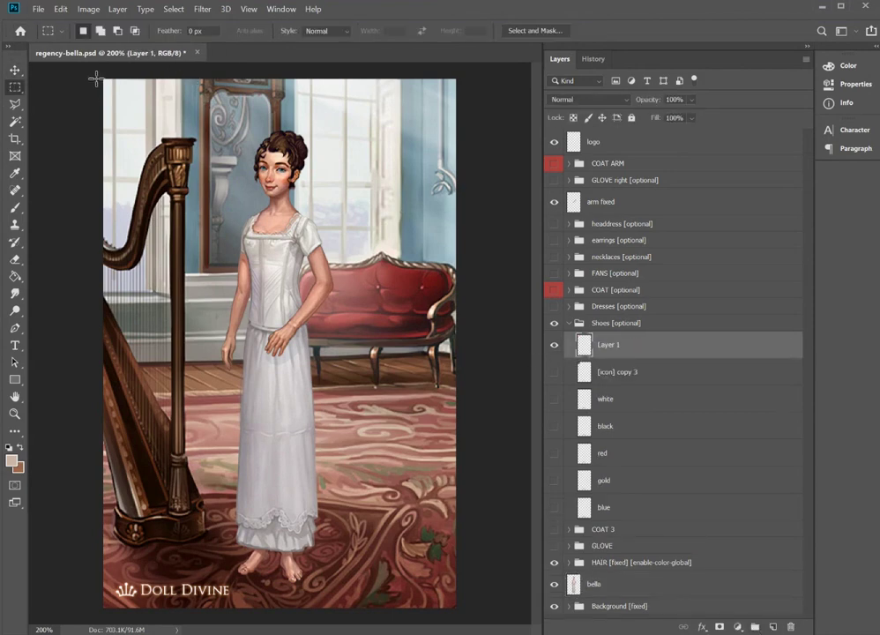
Fill a pink square at the canvas's top-left corner on Layer 1.
drag(98, 74, 165, 141)
click(165, 141)
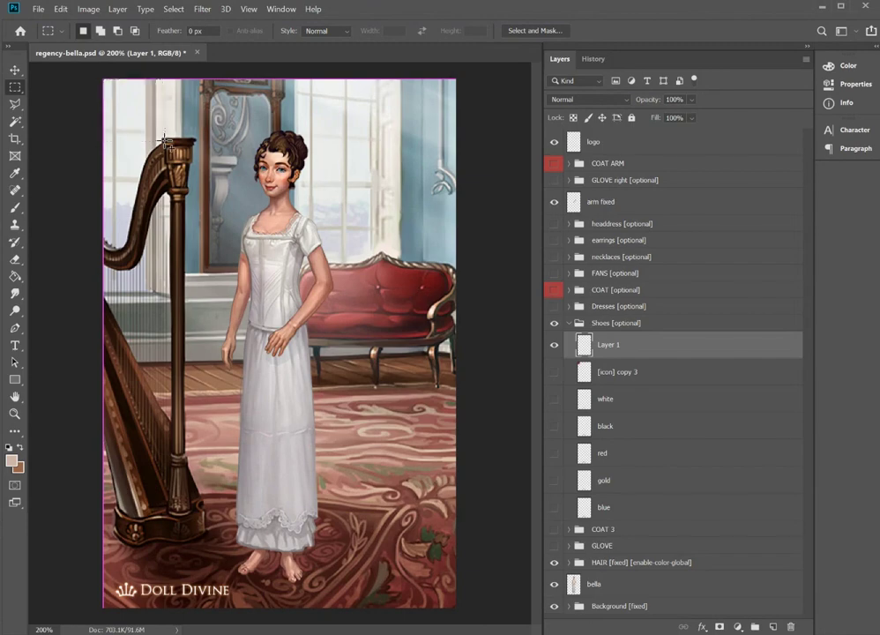
click(15, 276)
click(132, 110)
click(15, 86)
click(290, 212)
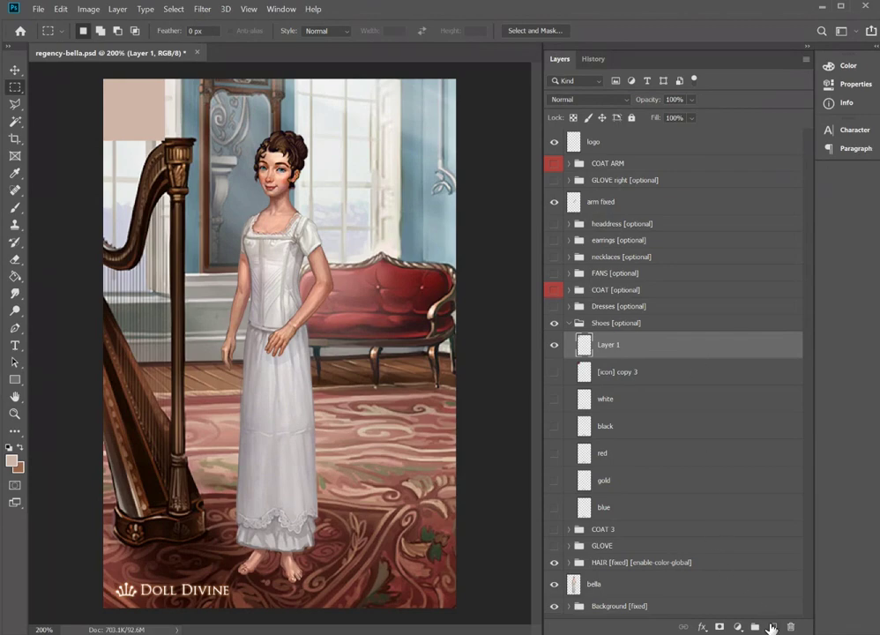
Duplicate the black shoes layer as black copy and clip it above the pink square.
click(773, 627)
drag(653, 356, 653, 354)
alt+click(652, 353)
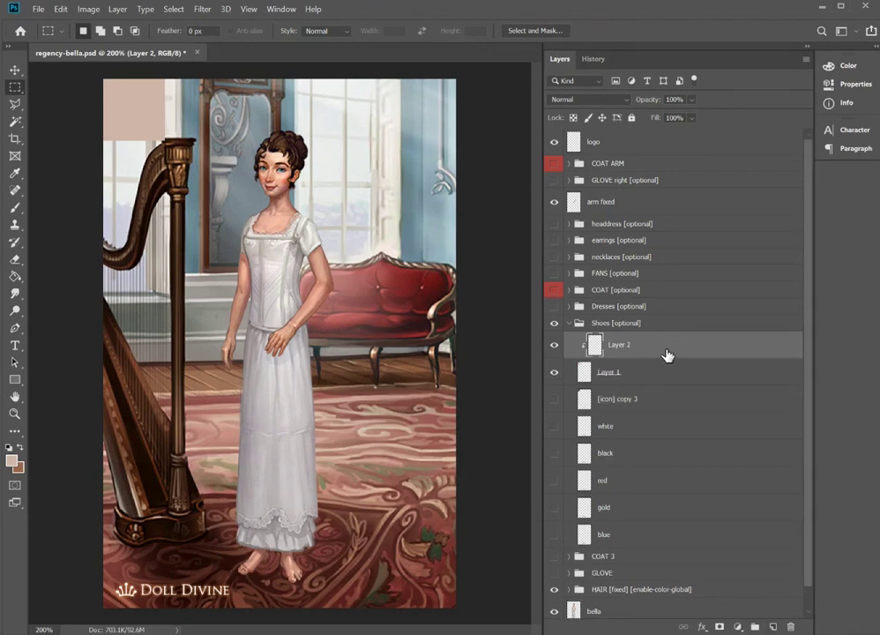
click(555, 400)
click(554, 399)
click(553, 453)
right_click(692, 454)
click(758, 5)
key(Return)
click(555, 481)
drag(629, 453, 629, 368)
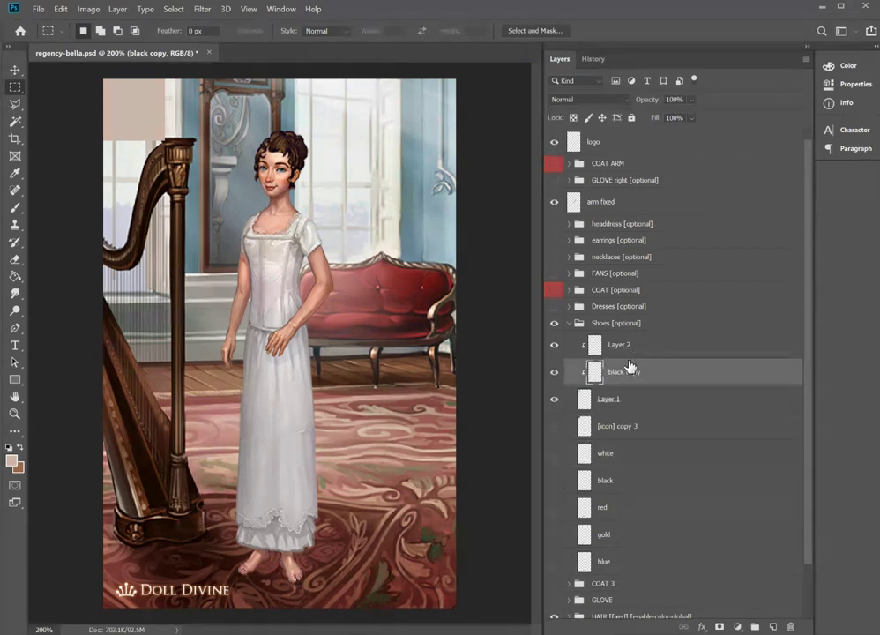
Move and shrink the black shoes to fit inside the pink square.
click(14, 69)
drag(293, 558, 164, 125)
key(ctrl+t)
key(Return)
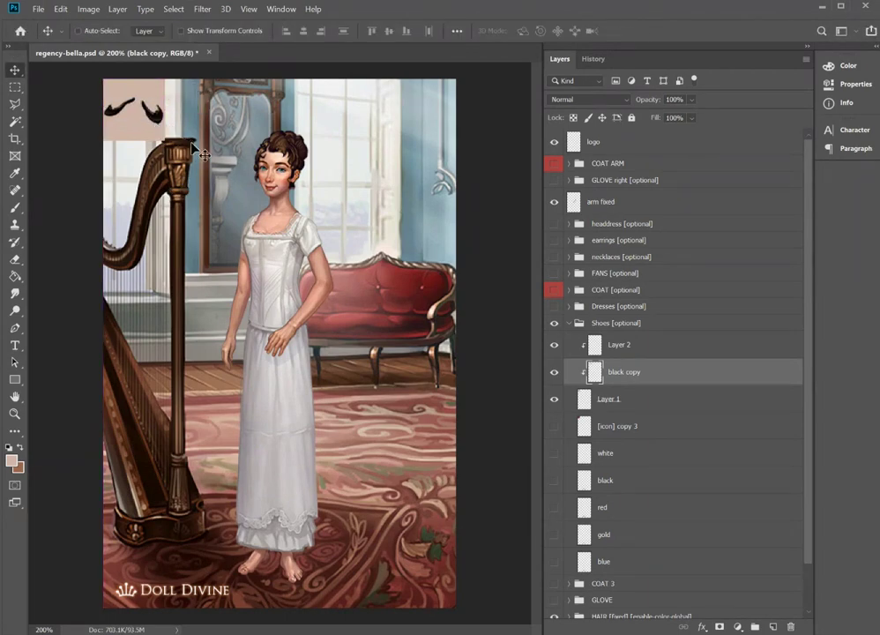
Group Layer 1, Layer 2 and black copy into a group named [icon].
key(ctrl+g)
click(629, 418)
shift+click(623, 363)
drag(632, 354, 629, 343)
double_click(617, 340)
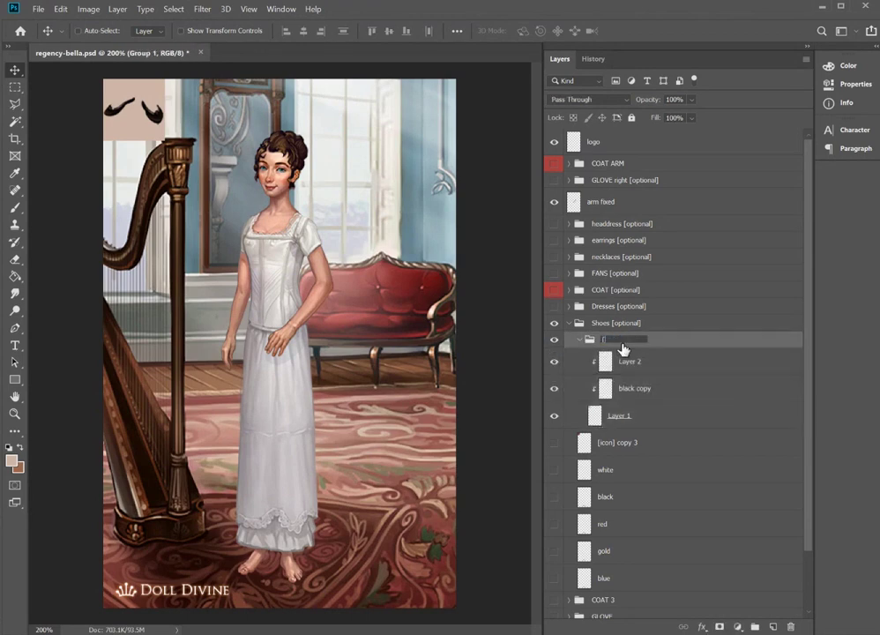
key(Return)
Note [icon] in Notepad and merge the [icon] group into a single layer.
key(alt+Tab)
key(ctrl+a)
text([icon])
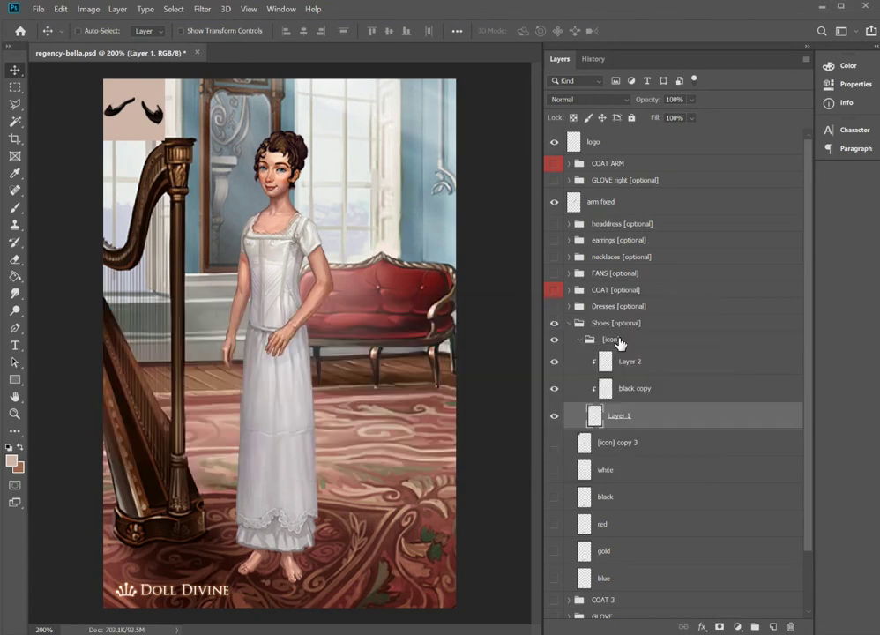
key(alt+Tab)
key(ctrl+e)
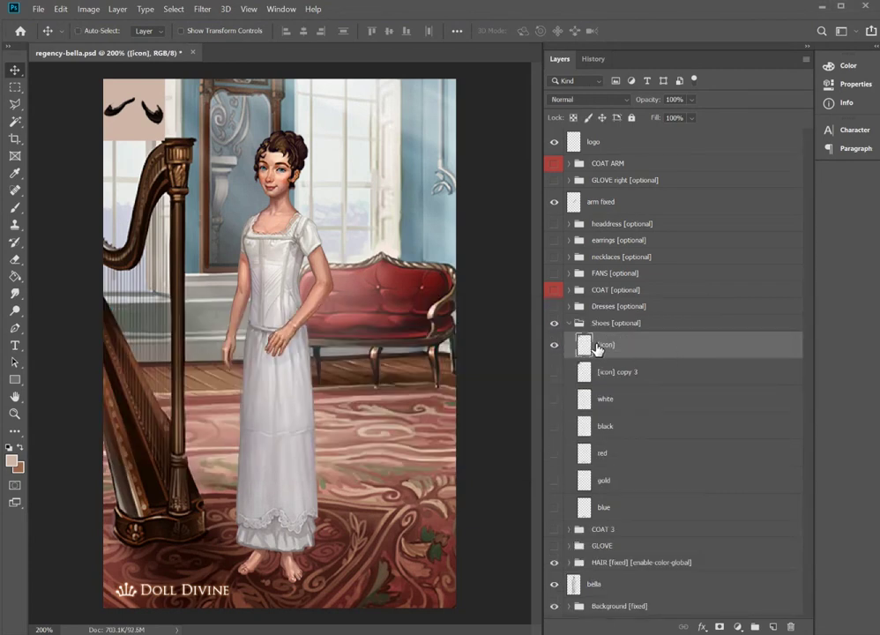
click(553, 347)
click(554, 346)
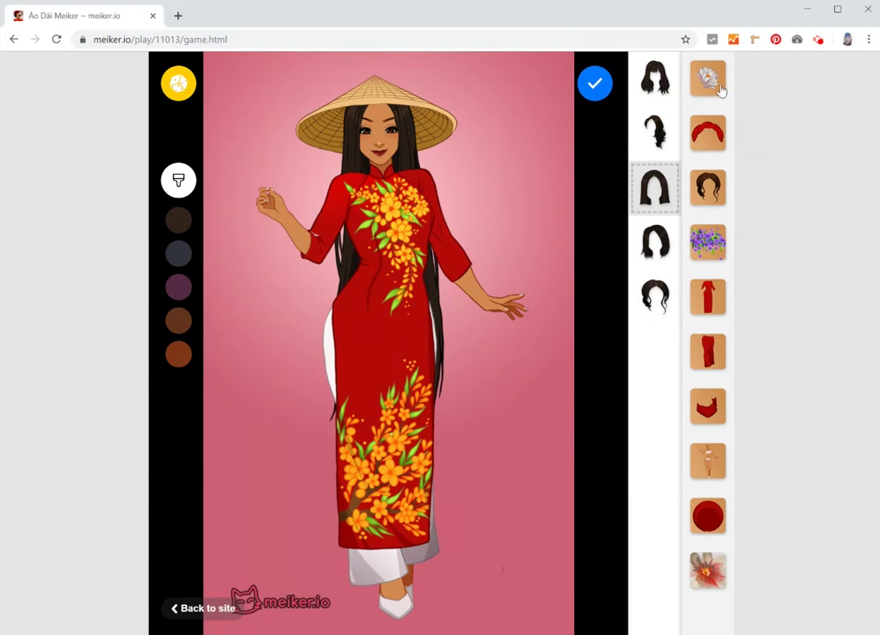
Browse the game's accessories and hair pieces, then show the pants colour options.
click(717, 86)
click(723, 200)
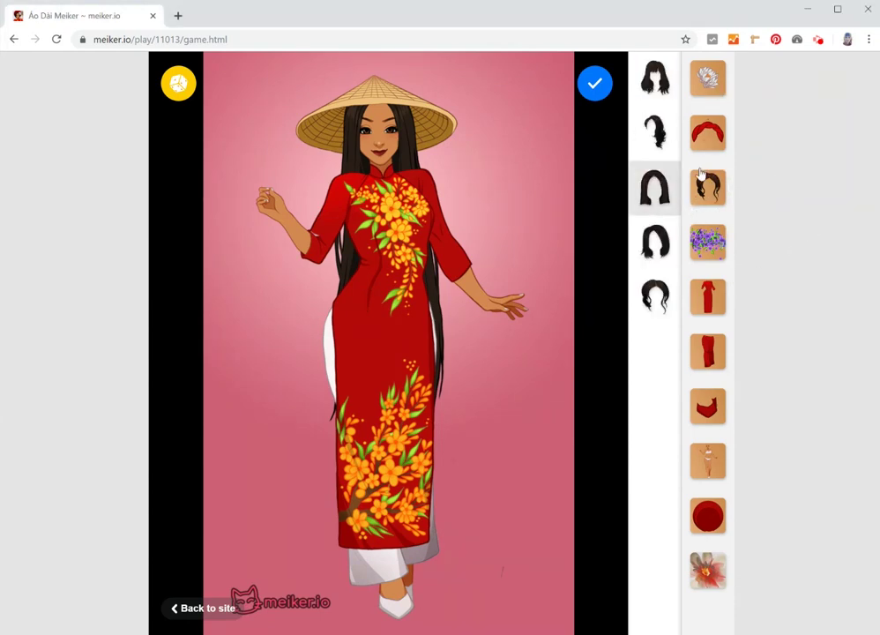
click(705, 357)
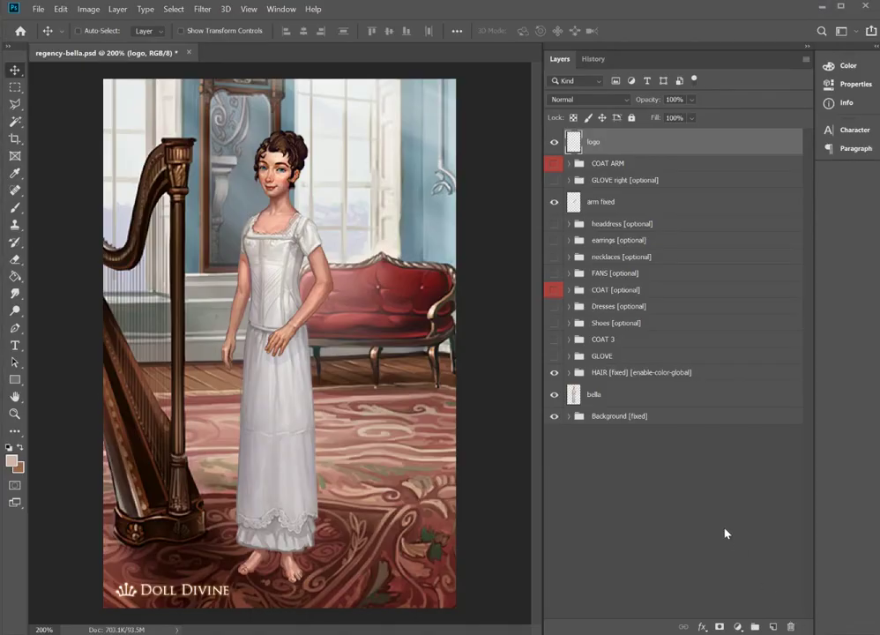
click(554, 143)
click(554, 142)
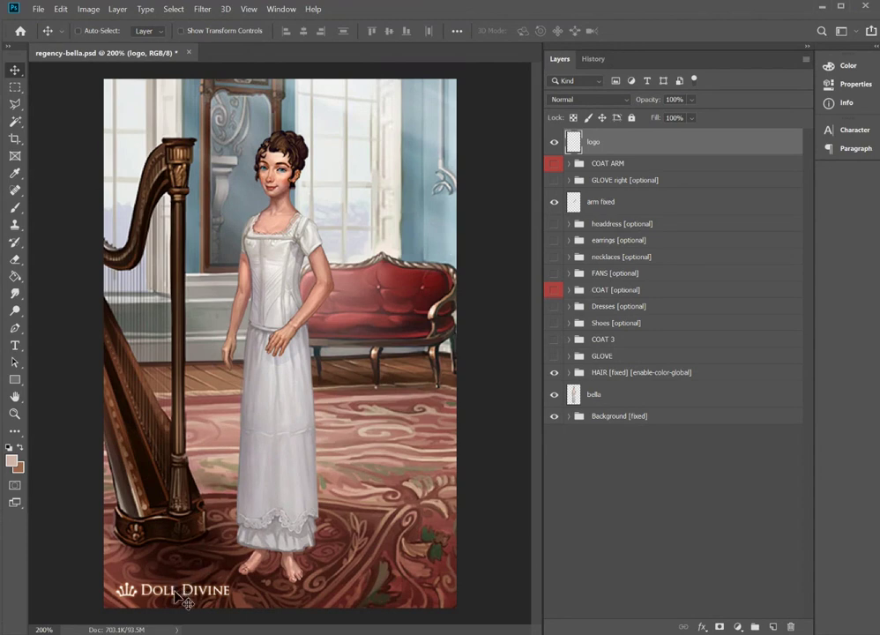
drag(164, 584, 124, 589)
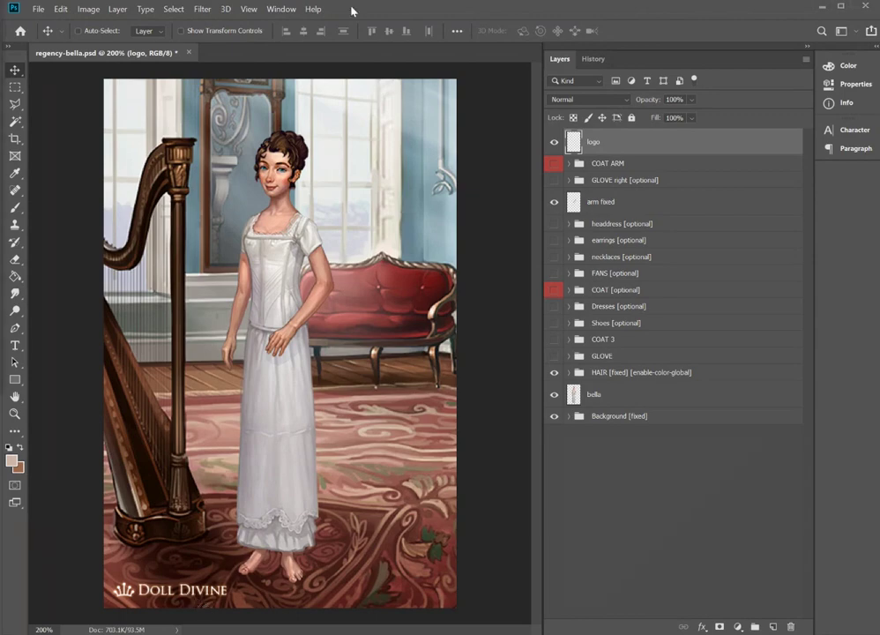
click(14, 88)
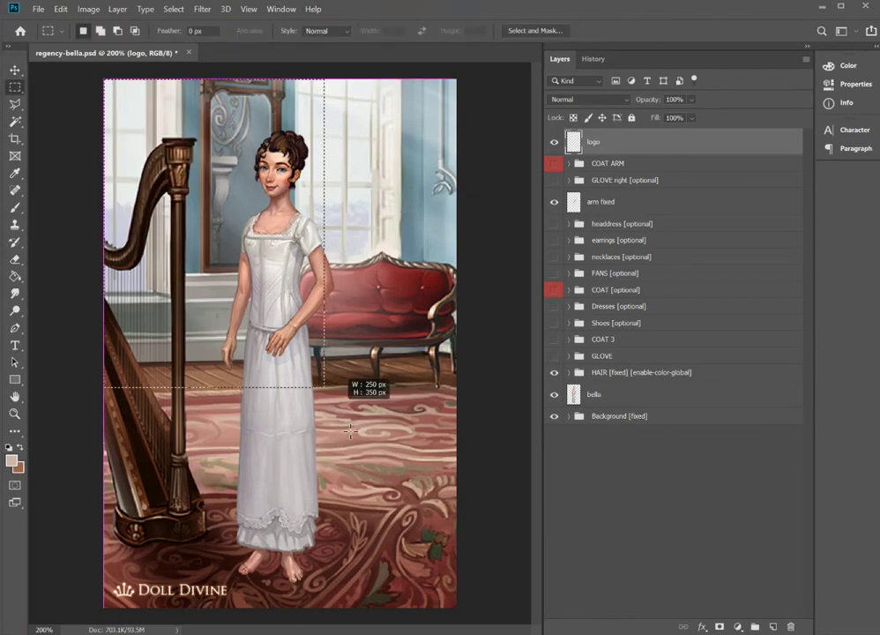
Crop the image to a whole-canvas marquee selection, then clear the selection.
drag(396, 514, 456, 606)
click(89, 9)
click(149, 137)
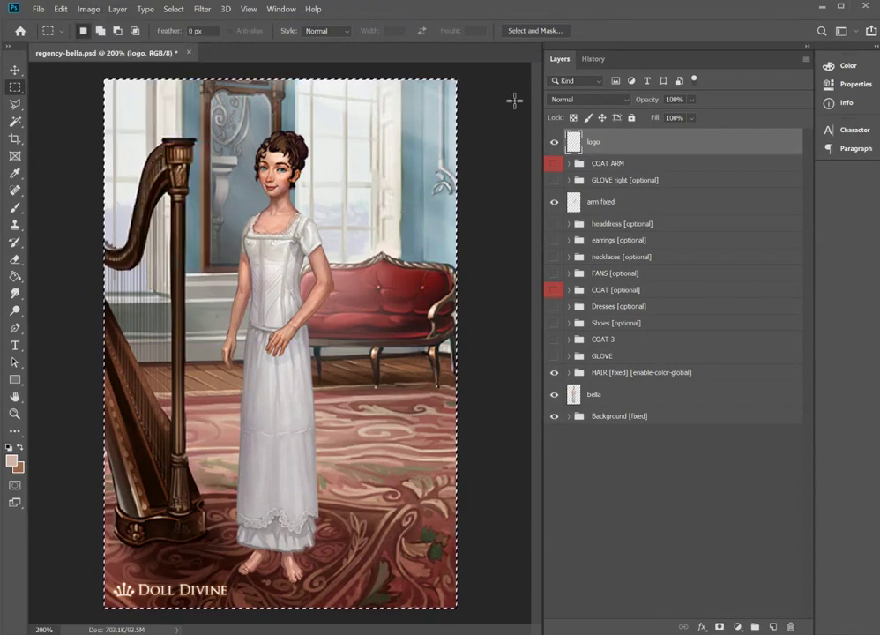
key(ctrl+d)
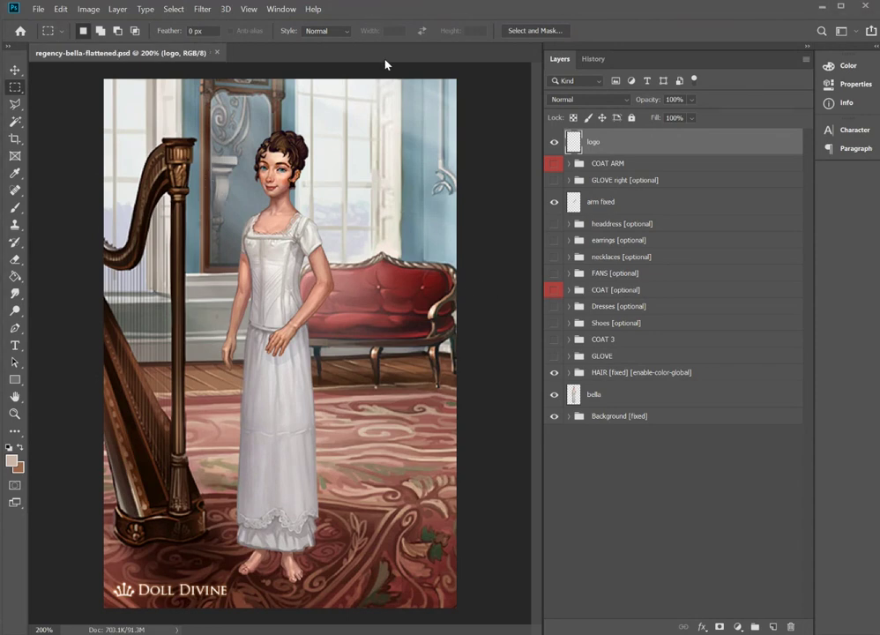
click(88, 9)
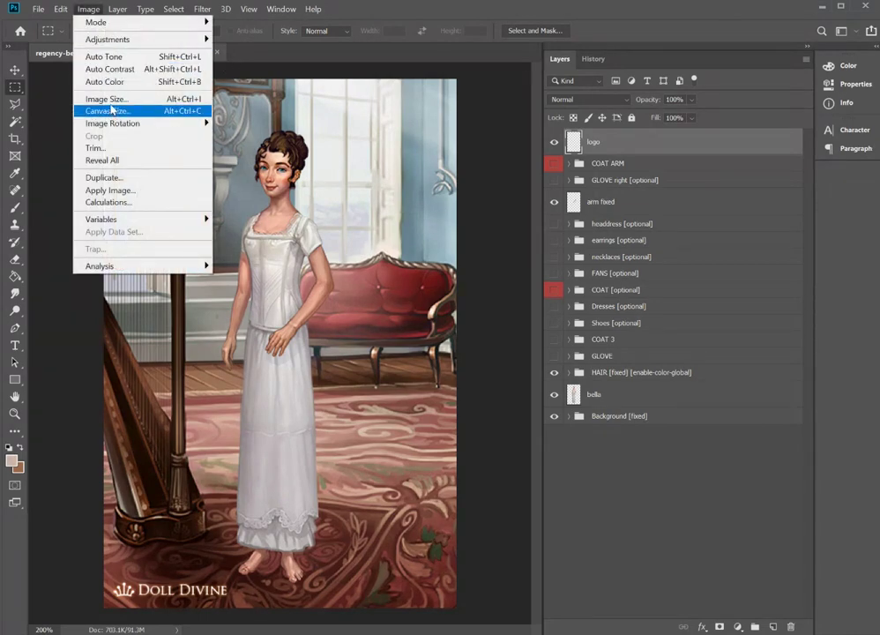
click(110, 99)
key(Tab)
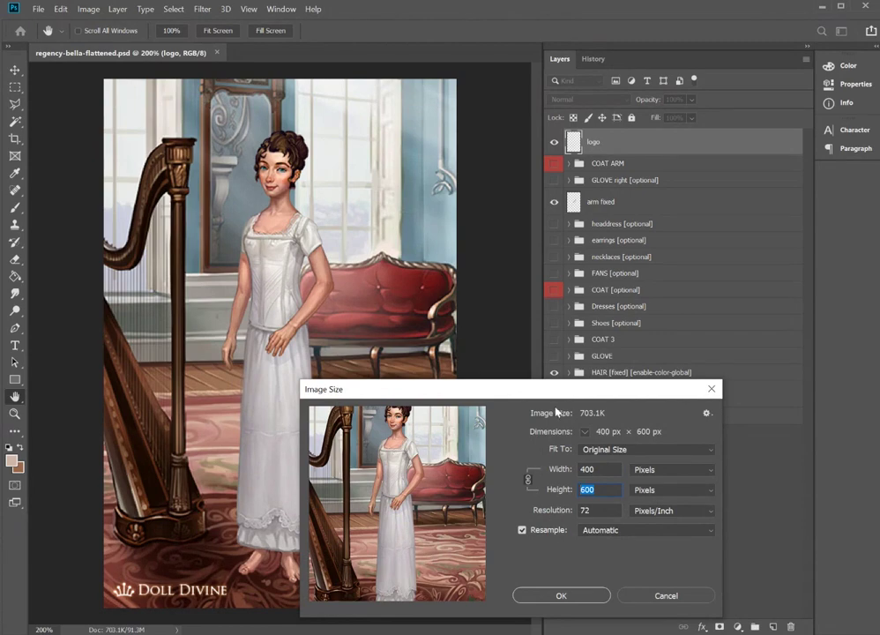
drag(540, 391, 598, 220)
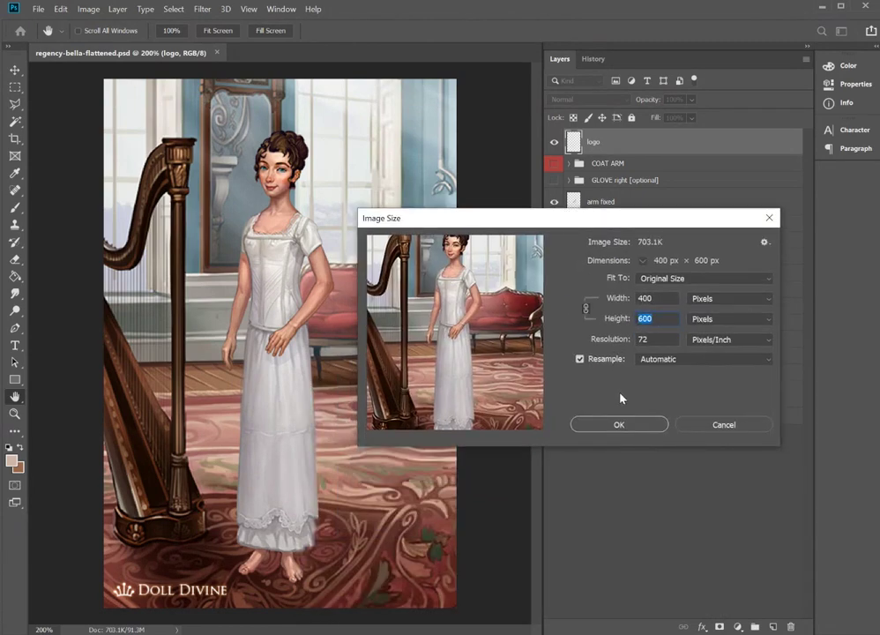
click(667, 319)
drag(657, 299, 637, 298)
click(717, 424)
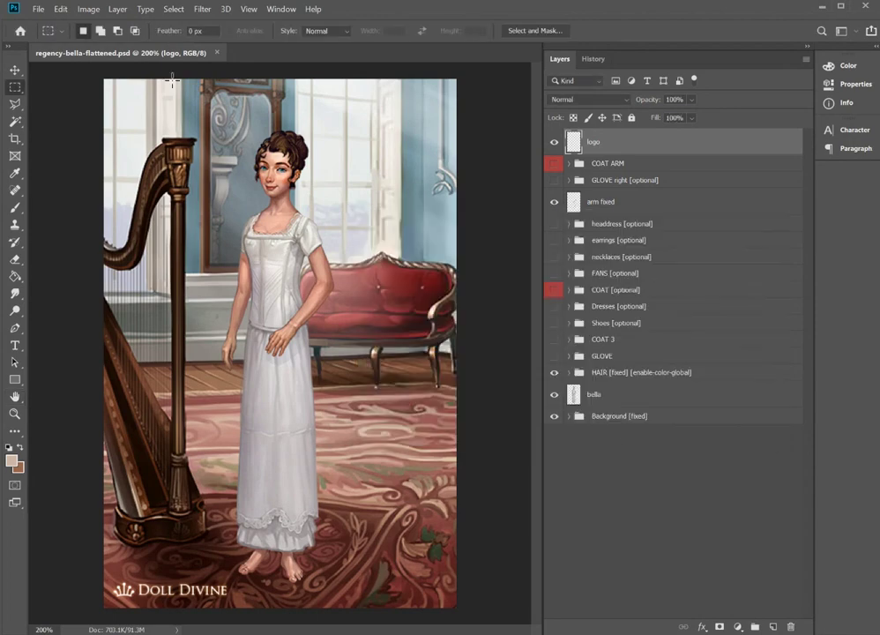
click(88, 8)
click(101, 96)
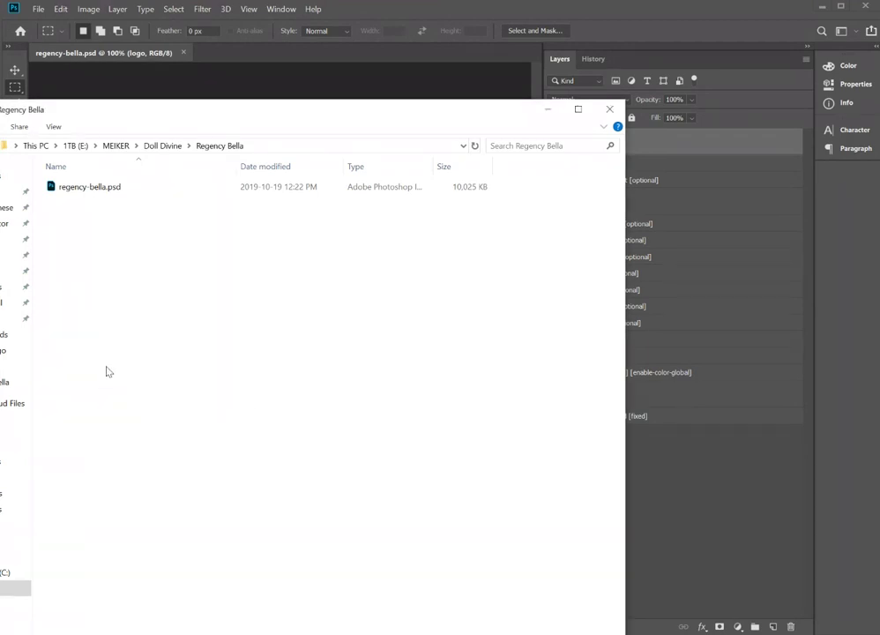
Select regency-bella.psd in the Regency Bella folder, then deselect it.
click(264, 188)
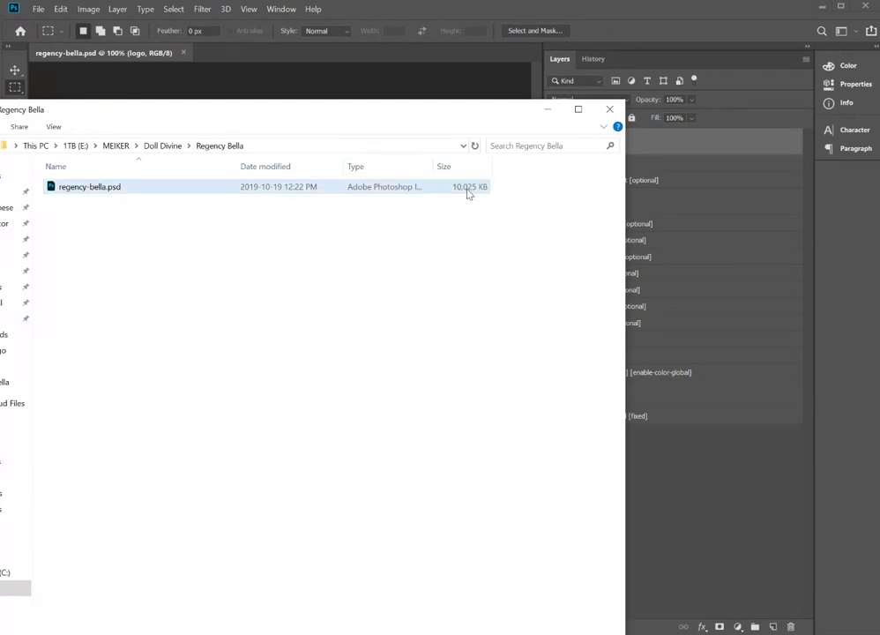
click(446, 247)
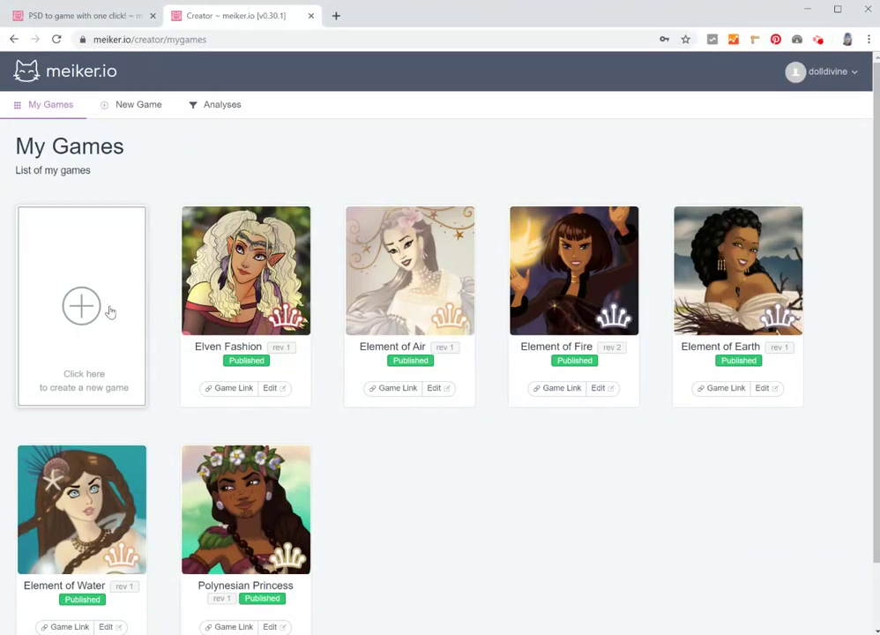
Start a new meiker.io game and load regency-bella.psd into it.
click(110, 311)
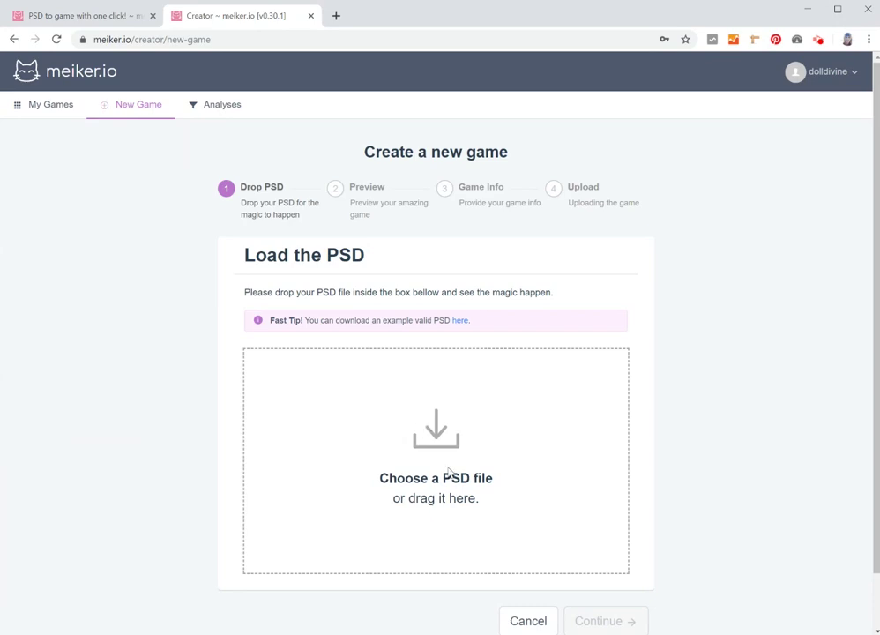
click(449, 487)
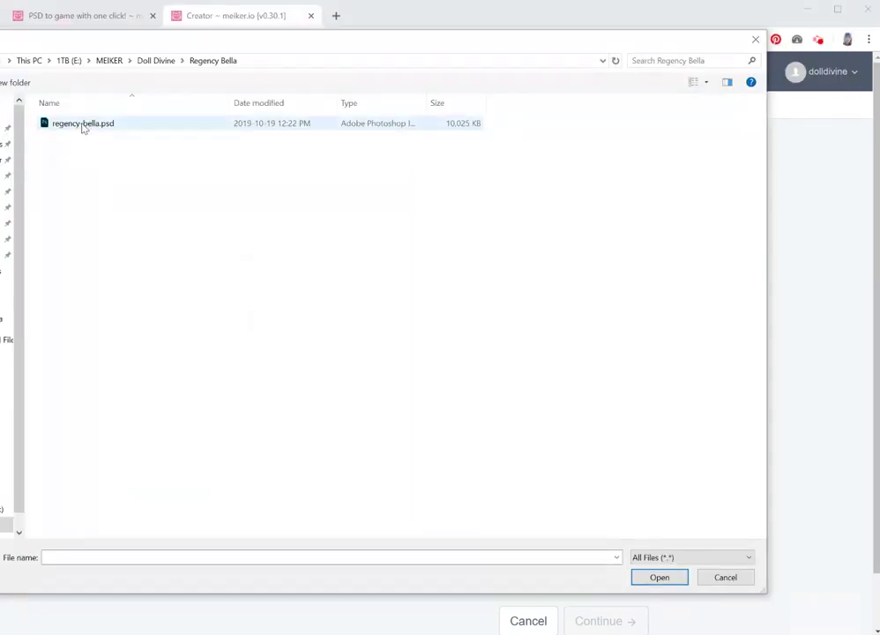
double_click(83, 125)
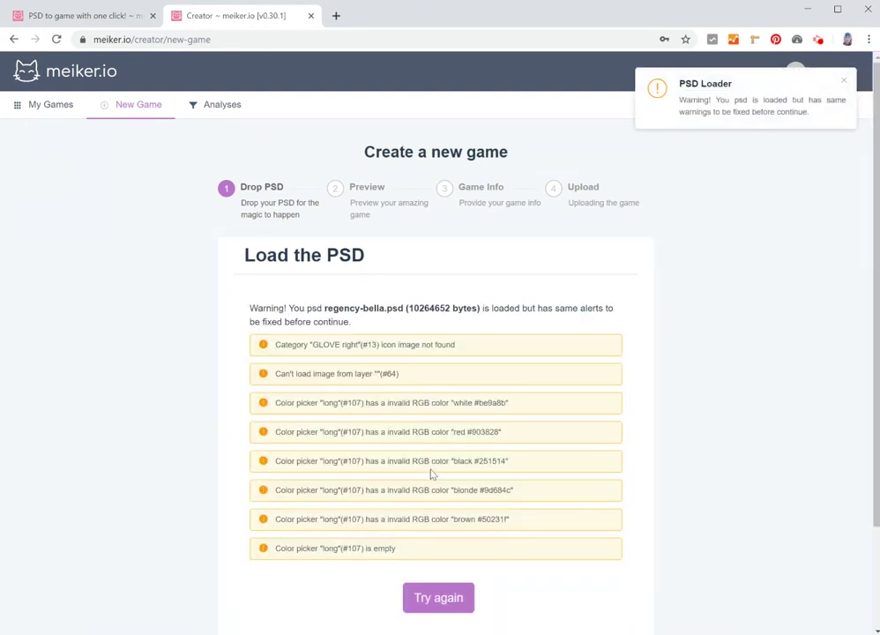
Review the eight loader warnings, including the missing GLOVE right icon.
scroll(717, 244, down, 3)
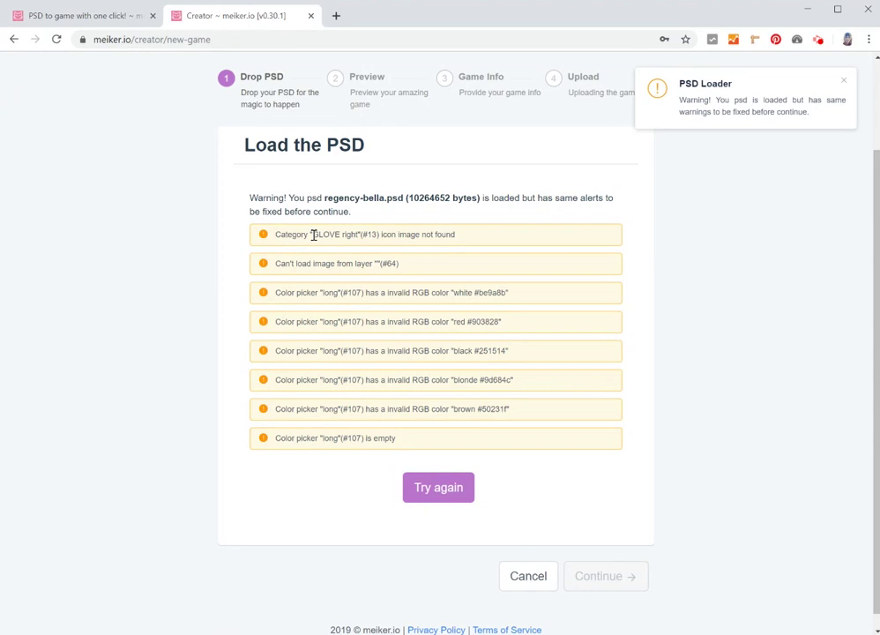
drag(313, 235, 448, 234)
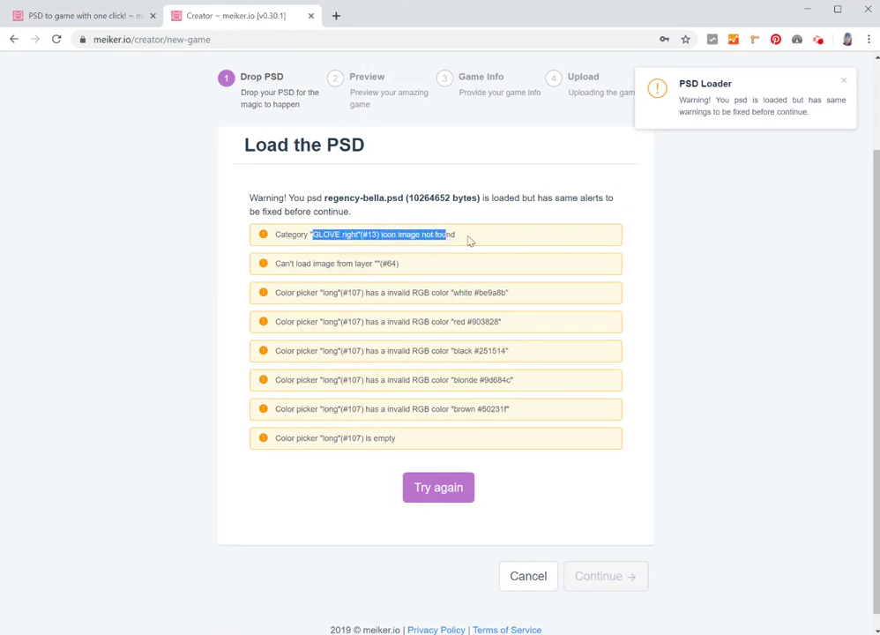
click(470, 240)
key(alt+Tab)
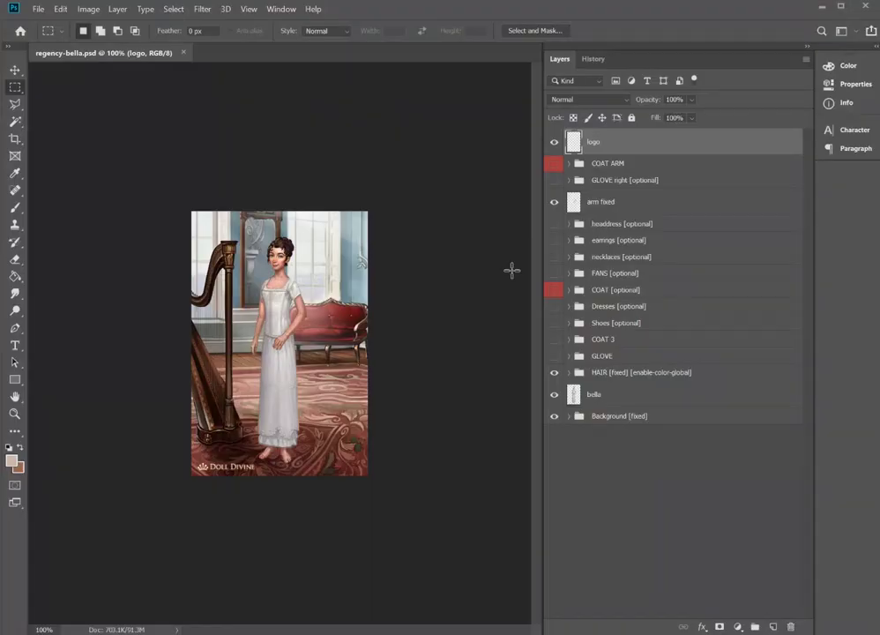
Show GLOVE right, shrink the off white glove copy to about 52%, and merge it into the icon layer.
click(628, 182)
click(556, 181)
click(568, 181)
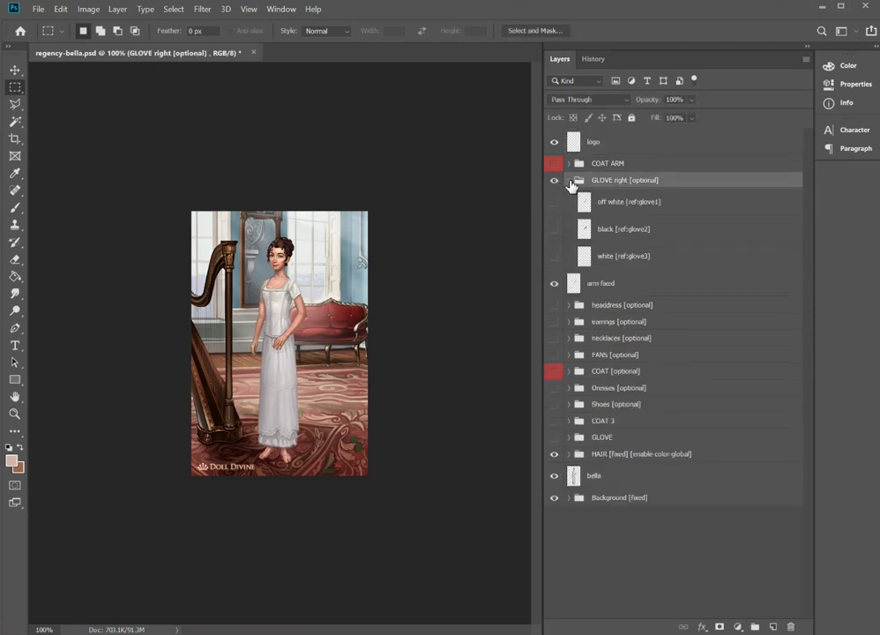
click(626, 203)
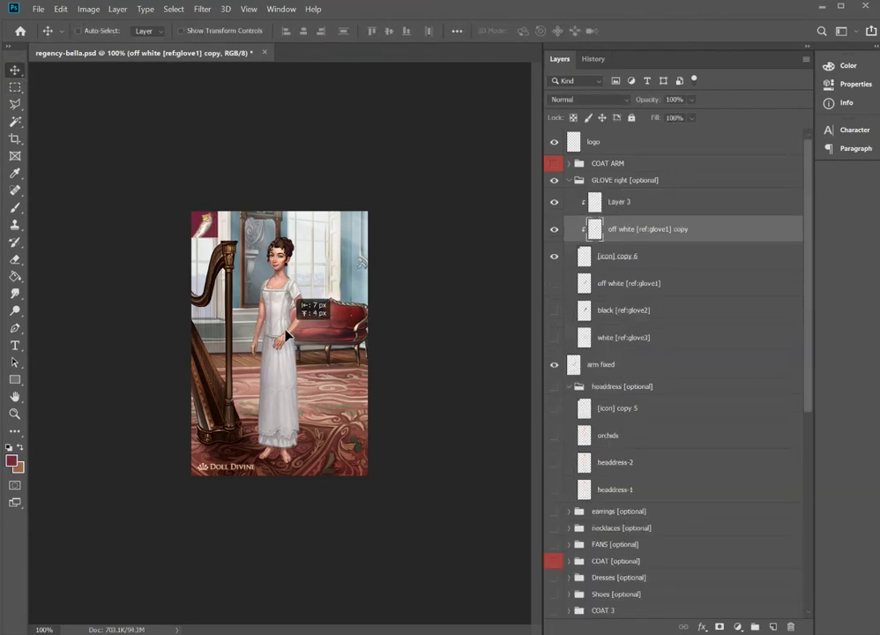
key(ctrl+t)
drag(176, 257, 201, 243)
key(Return)
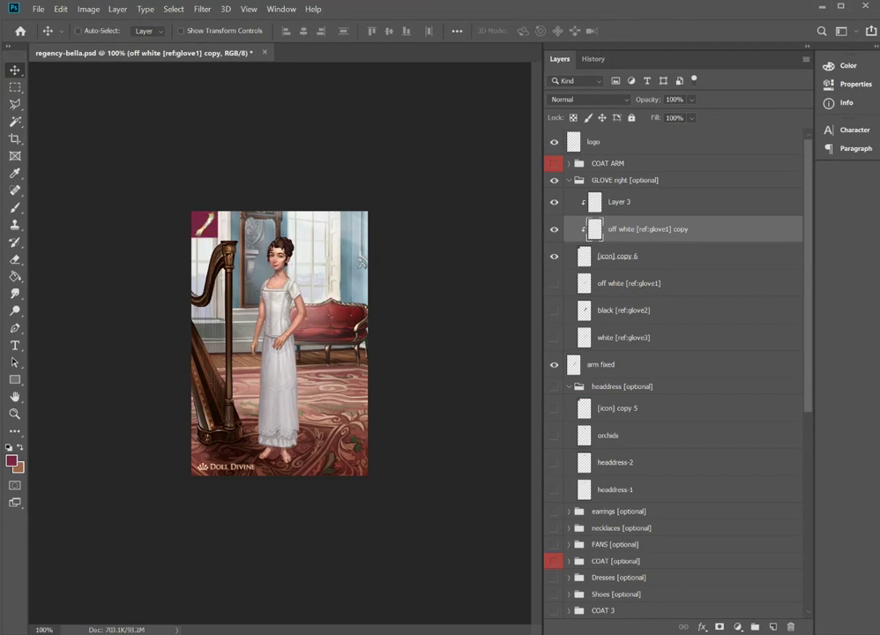
key(Delete)
key(Delete)
key(alt+Tab)
drag(289, 261, 392, 257)
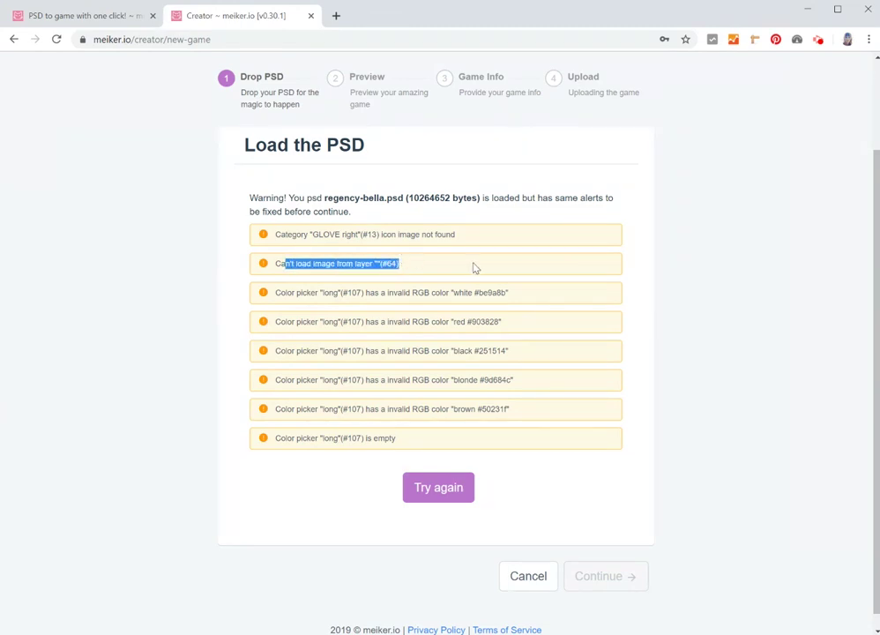
click(452, 285)
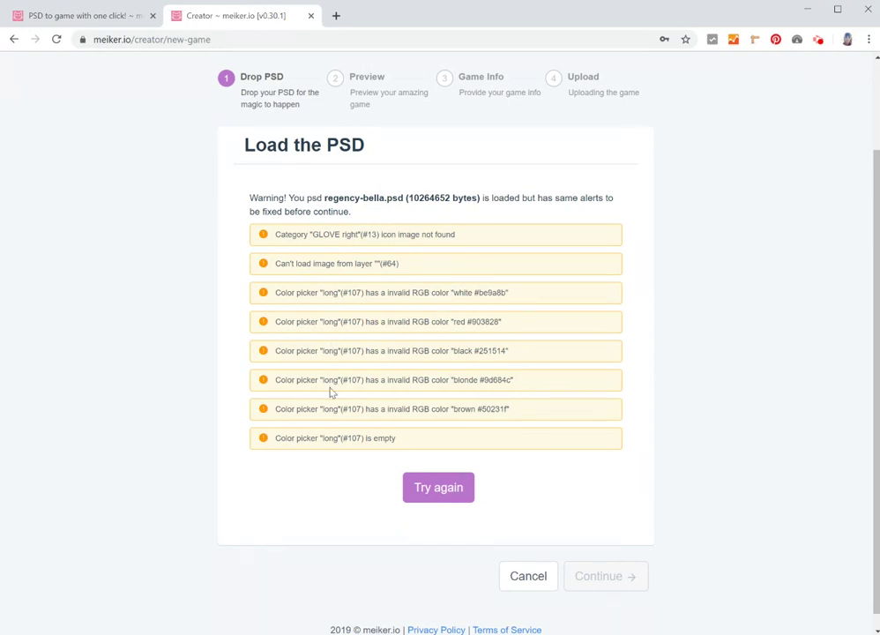
key(alt+Tab)
click(690, 322)
scroll(690, 323, down, 3)
click(570, 482)
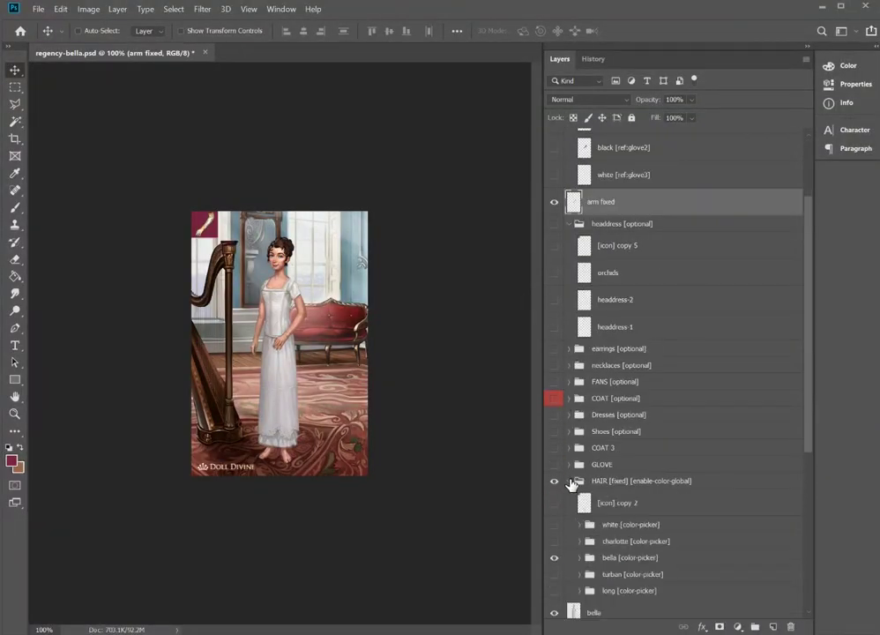
Hide the bella hair colours and show and expand the long colour-picker group.
scroll(609, 586, down, 3)
click(555, 477)
click(554, 510)
click(580, 510)
scroll(618, 507, down, 3)
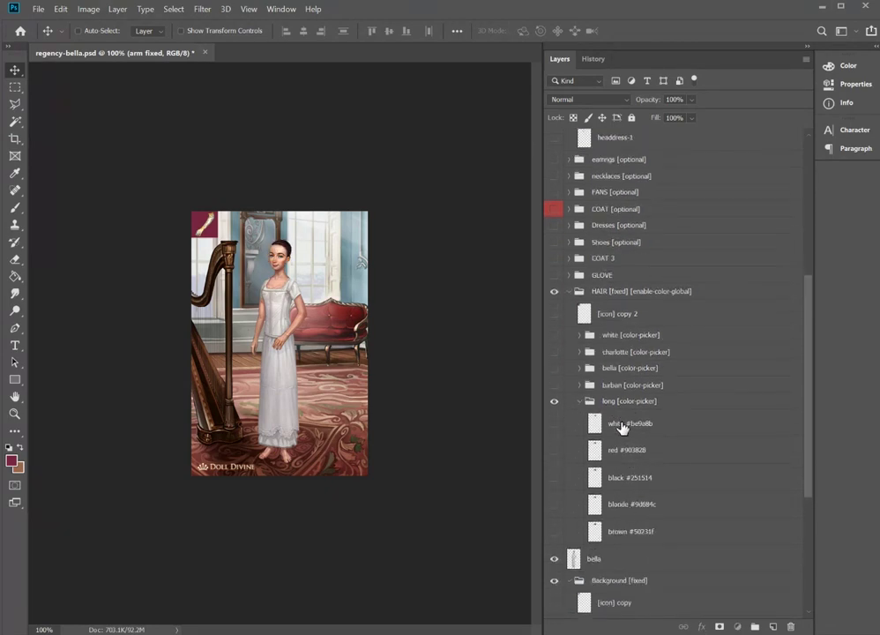
Strip the colour words from the white, red and black layers, leaving #be9a8b, #903828, #251514.
double_click(623, 427)
key(Home)
key(ctrl+shift+Right)
key(Delete)
double_click(615, 450)
key(Home)
key(ctrl+shift+Right)
key(Delete)
double_click(625, 477)
key(Home)
key(ctrl+shift+Right)
key(Delete)
Rename the blonde and brown layers to bare hex codes #9d684c and #50231f.
double_click(630, 504)
key(Home)
key(ctrl+shift+Right)
key(Delete)
double_click(615, 531)
key(Home)
key(ctrl+shift+Right)
key(Delete)
click(667, 506)
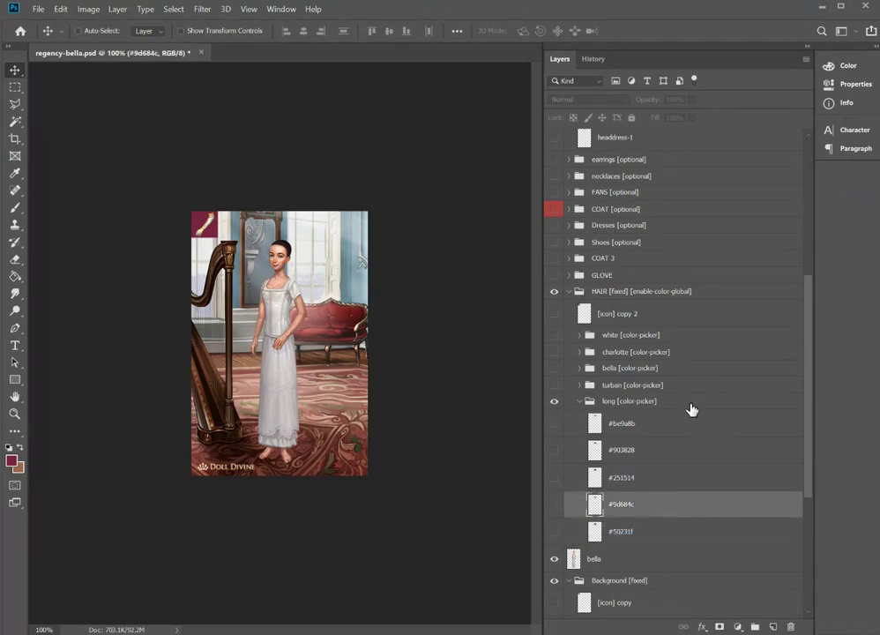
key(alt+Tab)
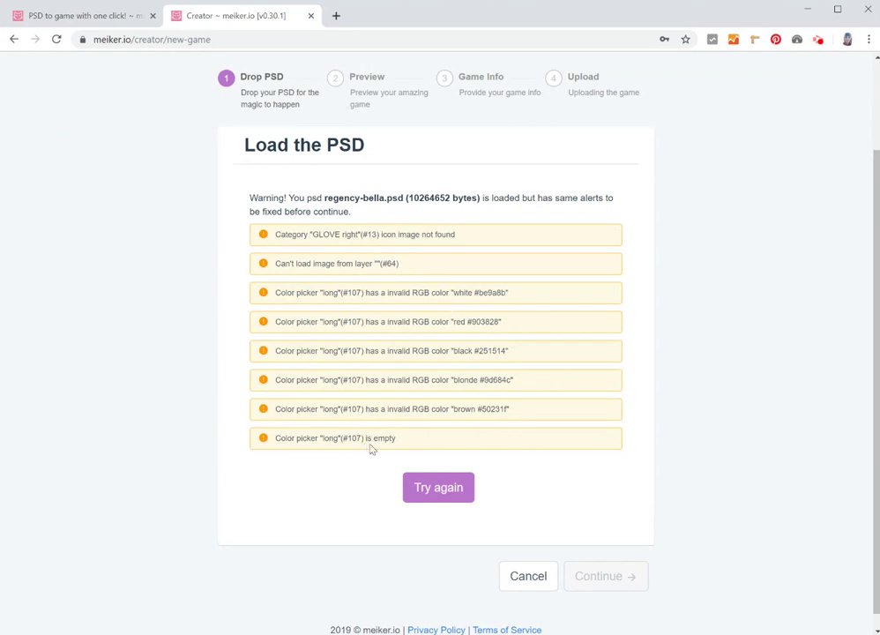
Highlight the six colour-picker warnings in meiker.io's list.
drag(401, 438, 249, 296)
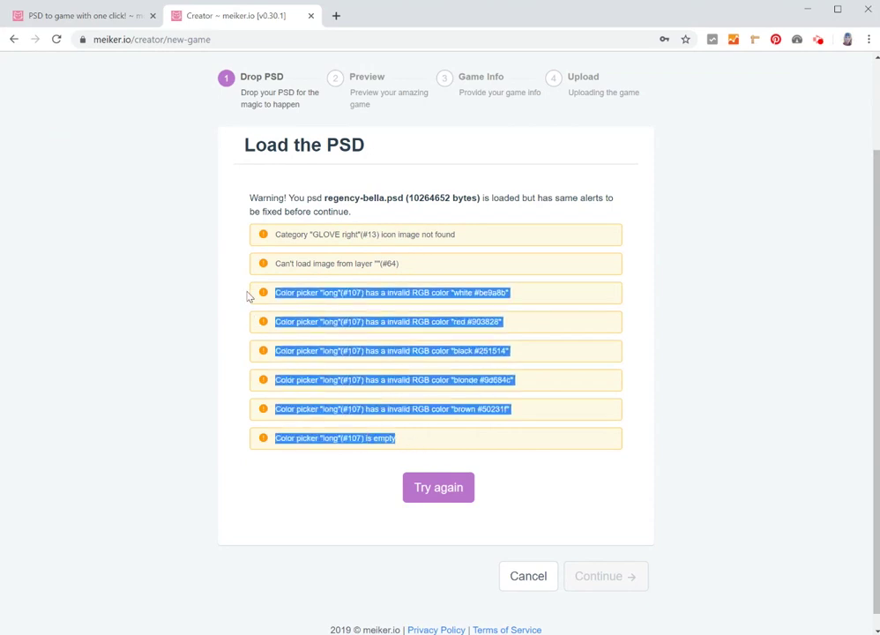
click(342, 264)
key(alt+Tab)
Collapse and hide the long hair group, show bella, and hide and collapse GLOVE right.
click(582, 402)
click(553, 401)
click(553, 368)
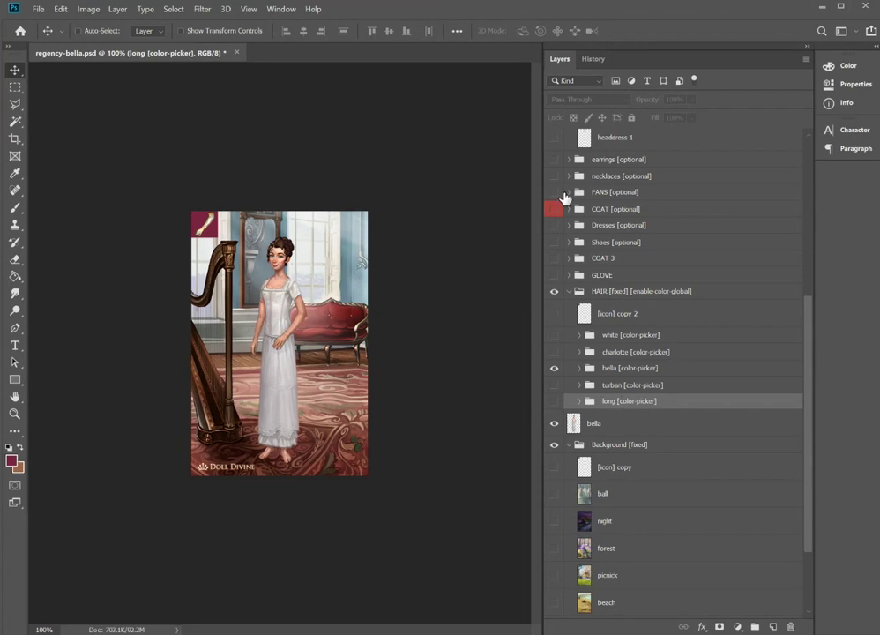
scroll(611, 277, up, 5)
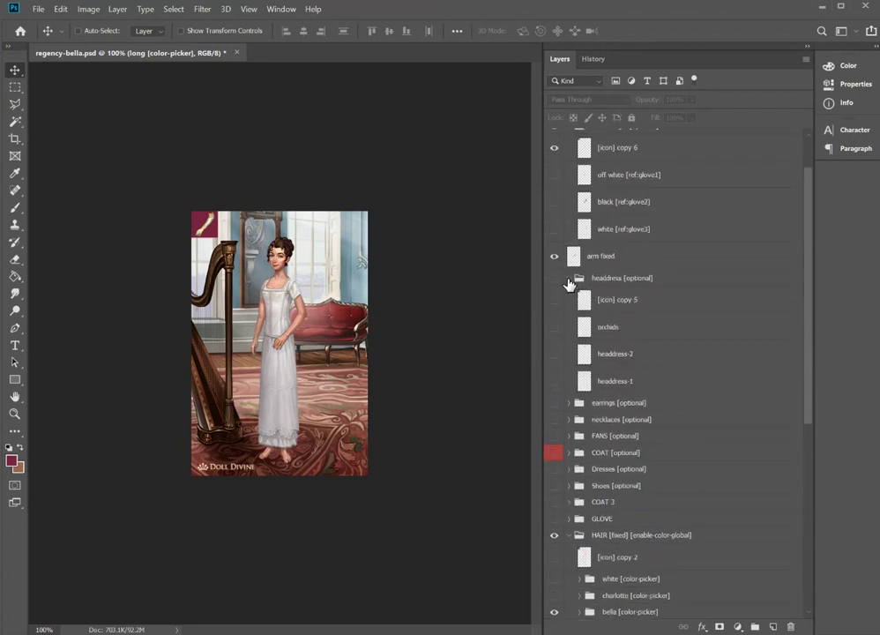
scroll(609, 281, up, 1)
click(554, 180)
click(568, 180)
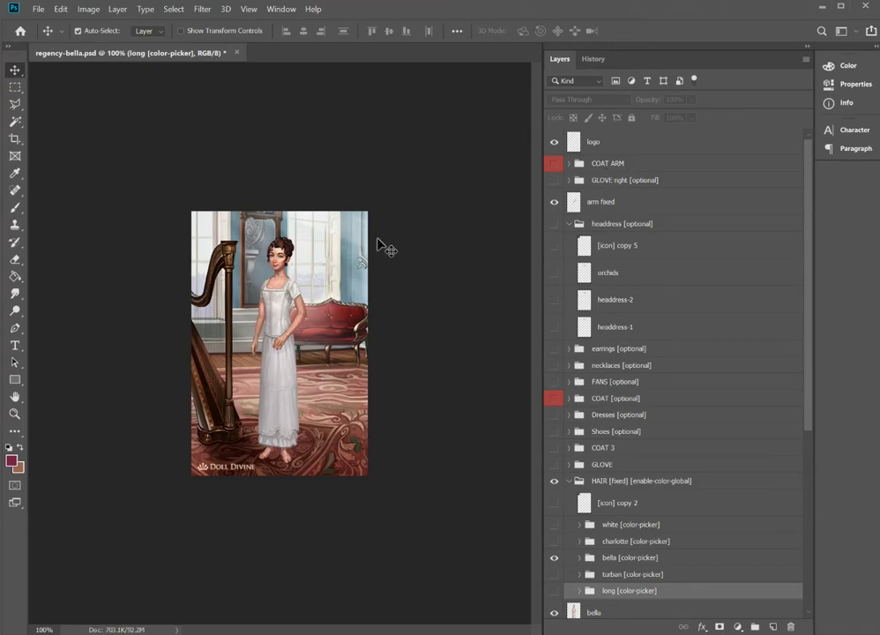
Re-upload the updated regency-bella.psd, leaving only the layer #189 image warning.
key(alt+Tab)
click(438, 492)
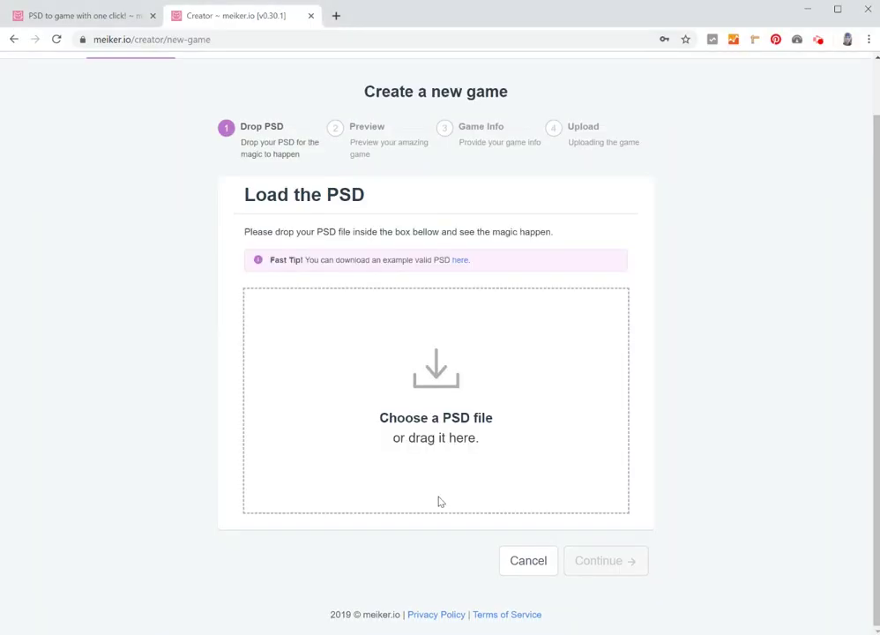
click(446, 433)
double_click(82, 124)
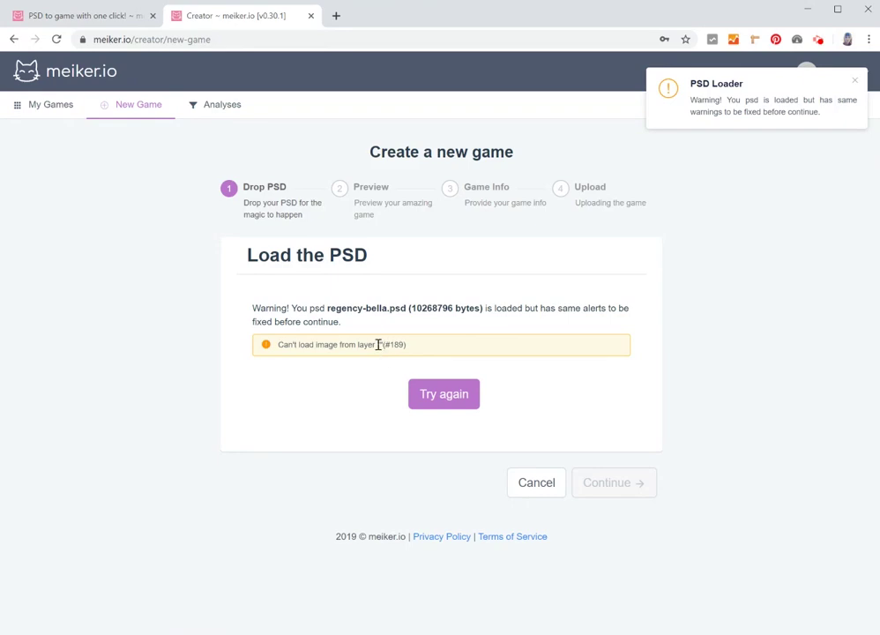
click(350, 347)
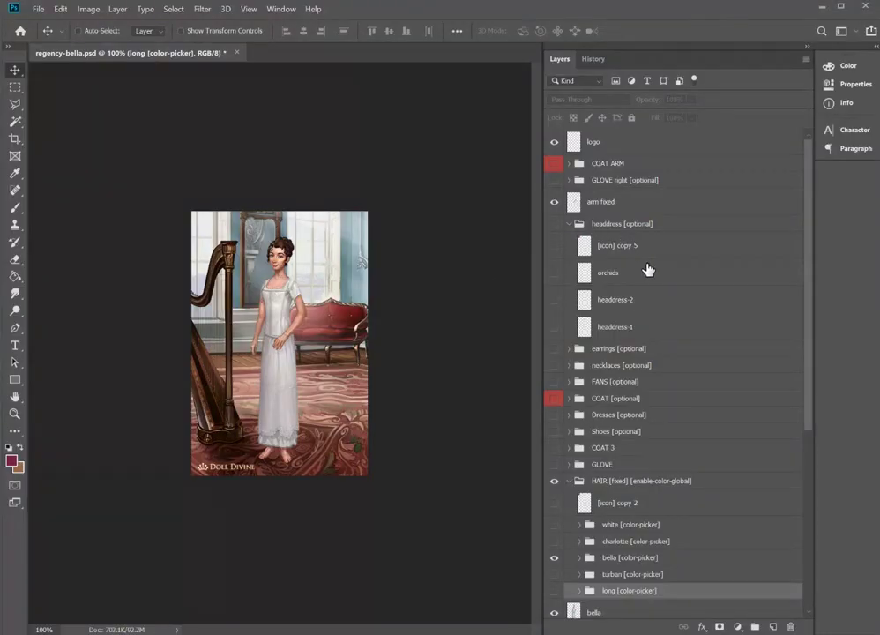
click(569, 273)
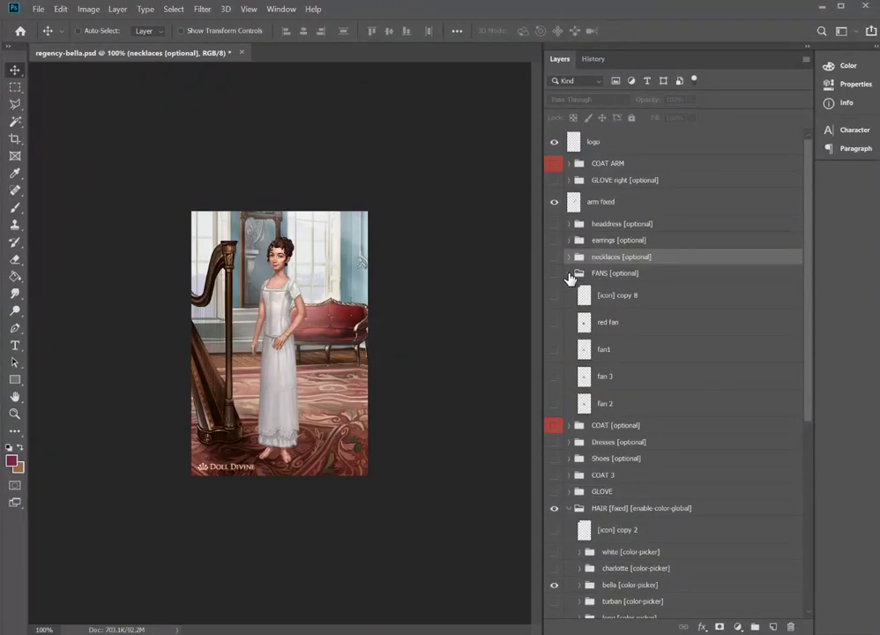
Inspect the FANS, COAT and TULLE groups and collapse them again.
click(569, 272)
click(568, 289)
click(580, 334)
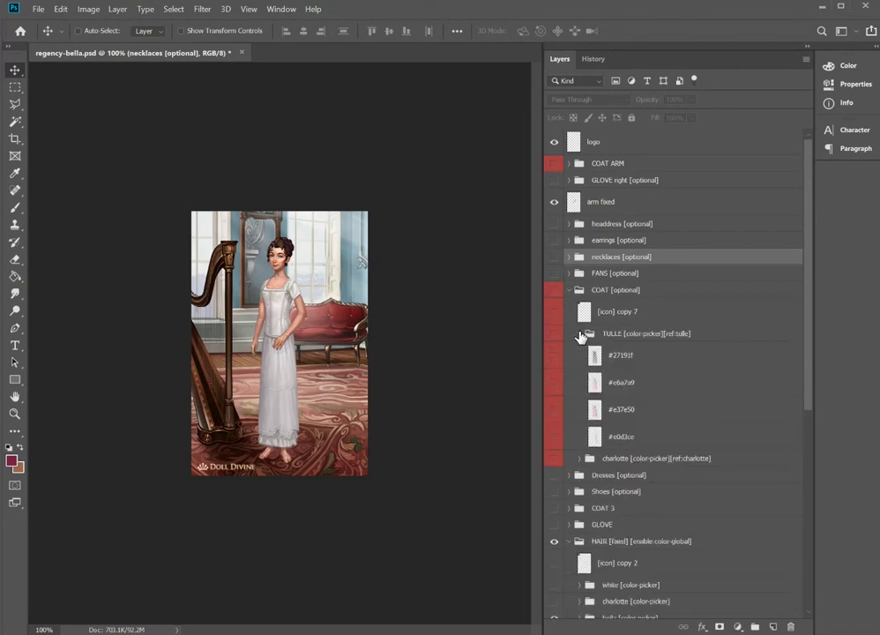
click(580, 333)
click(569, 289)
scroll(569, 273, down, 1)
Inspect the Shoes group, collapse and hide it, and save regency-bella.psd.
click(569, 269)
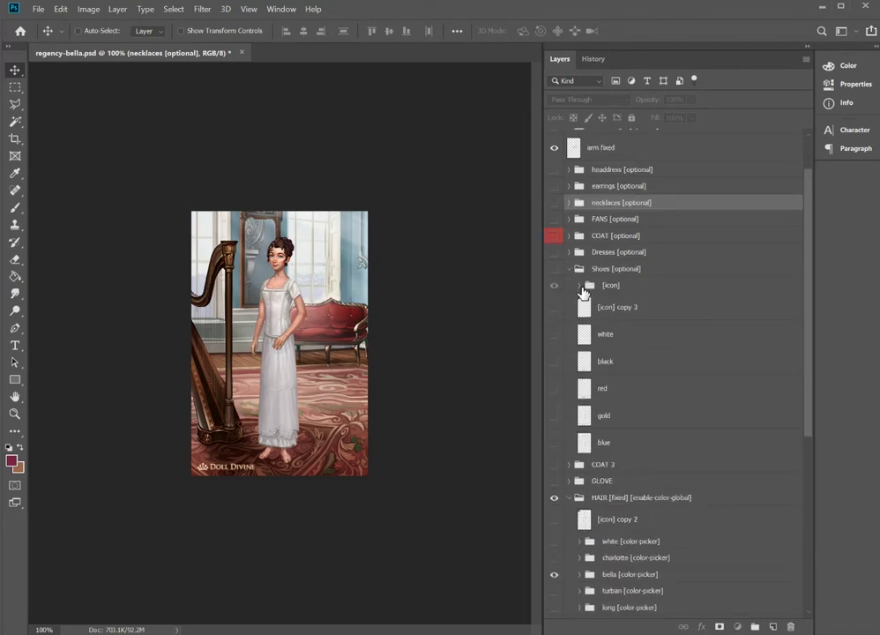
click(579, 286)
click(554, 269)
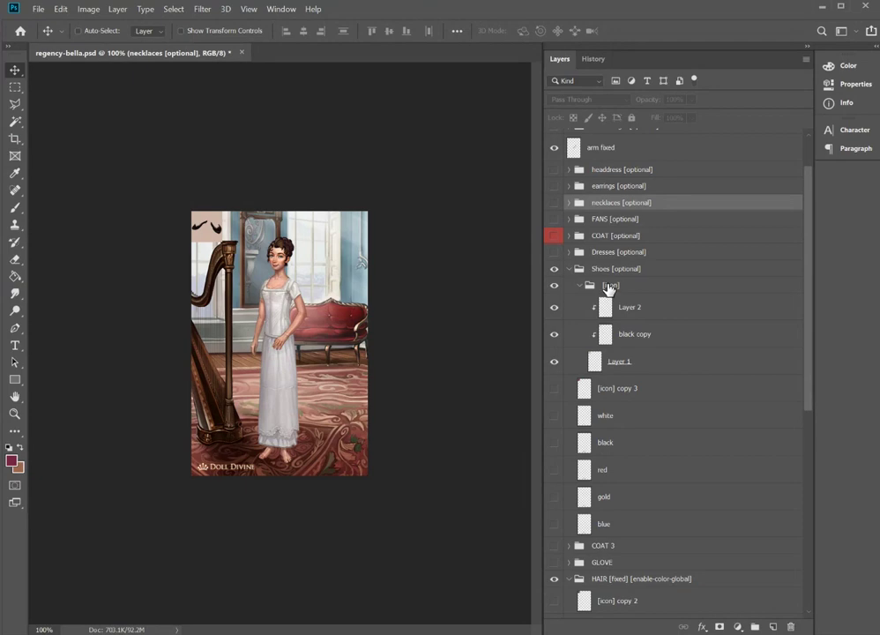
click(608, 285)
click(579, 286)
click(569, 269)
click(608, 269)
click(554, 269)
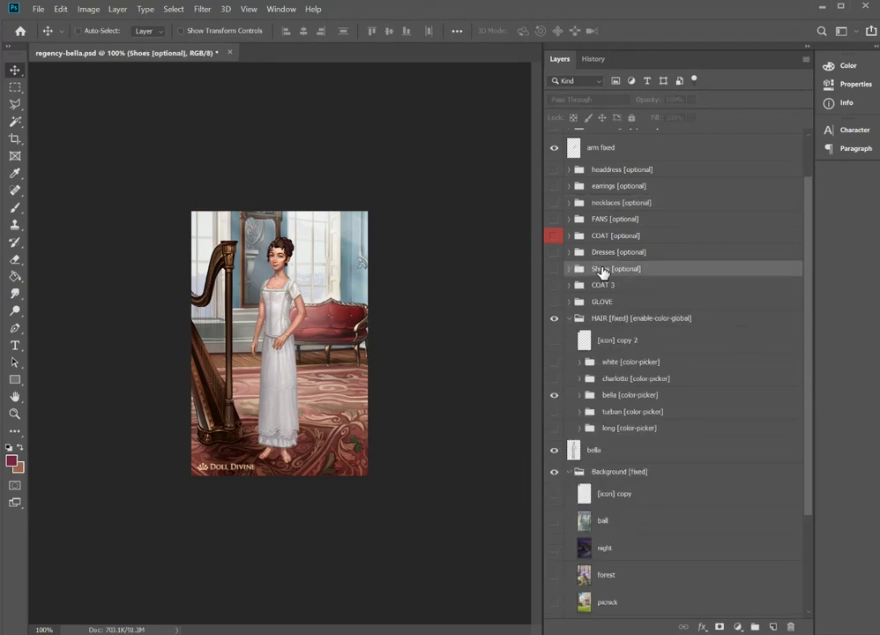
key(ctrl+s)
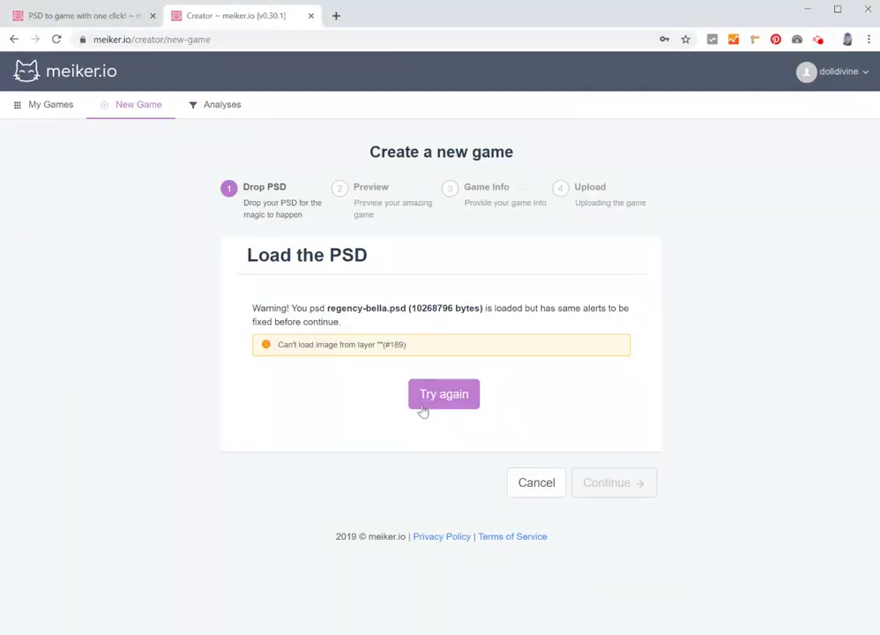
Reload the saved regency-bella.psd in meiker.io so the game advances to Preview.
click(421, 408)
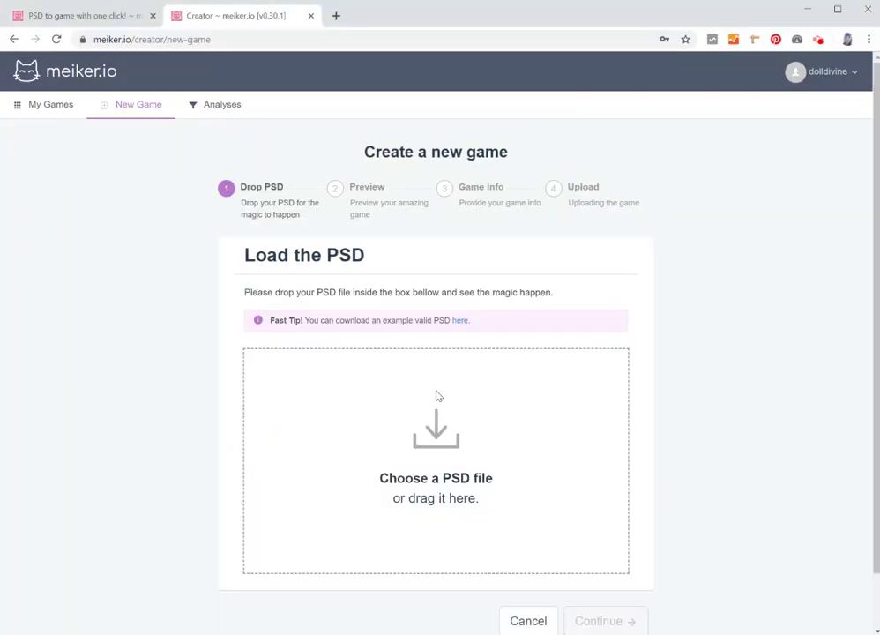
click(437, 479)
double_click(68, 126)
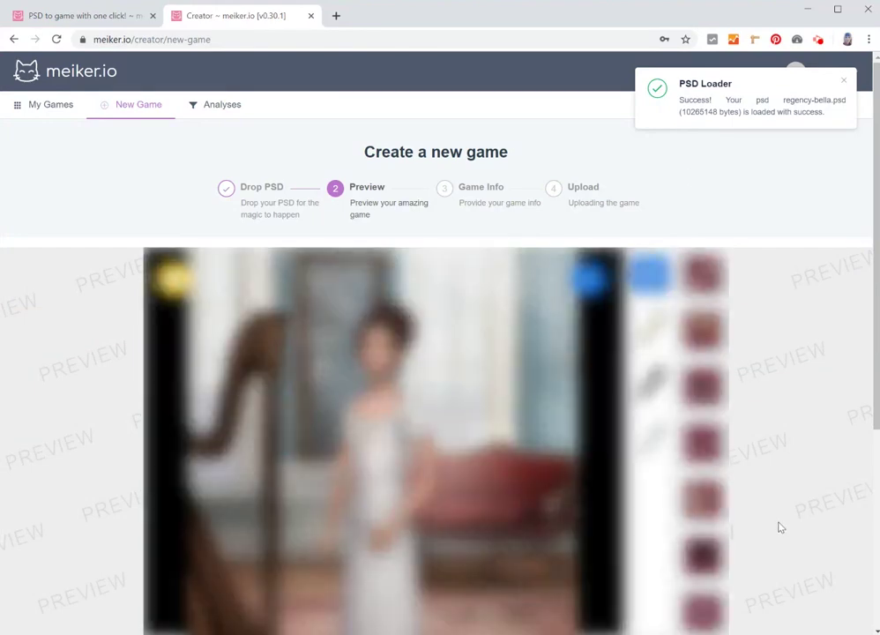
Try black, silver and gold gloves on the preview doll, settle on black, and save a snapshot.
scroll(778, 526, down, 2)
click(649, 281)
click(650, 334)
click(651, 275)
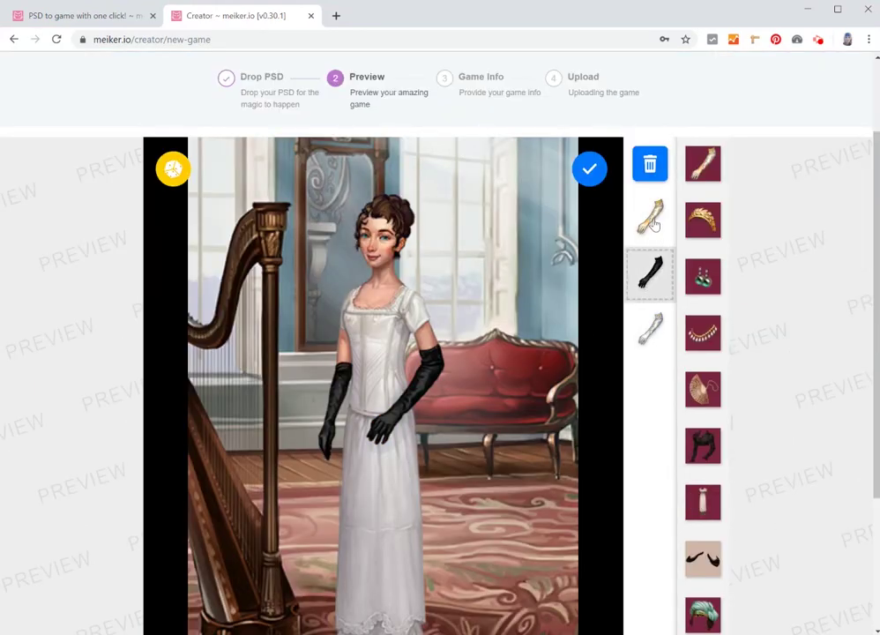
click(650, 217)
click(650, 273)
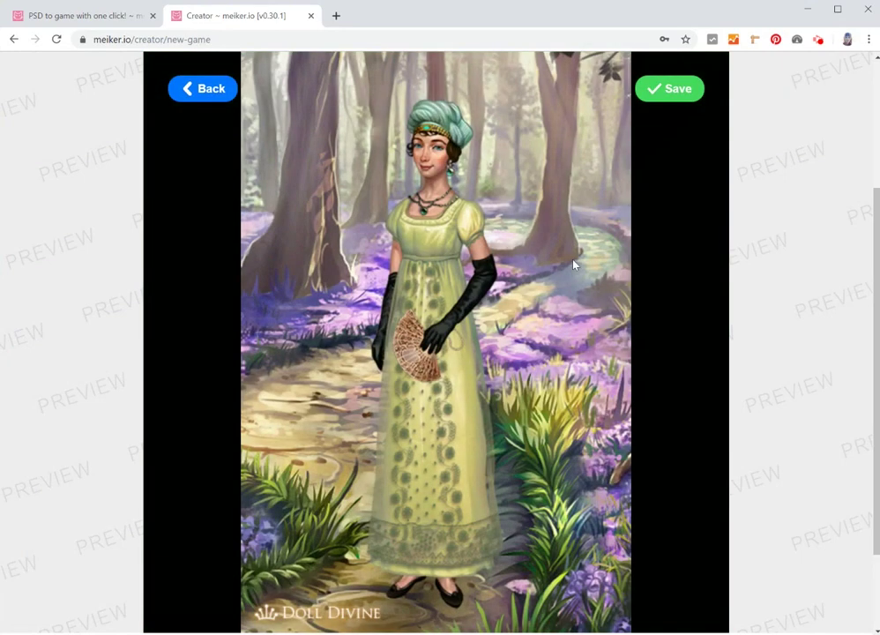
click(670, 88)
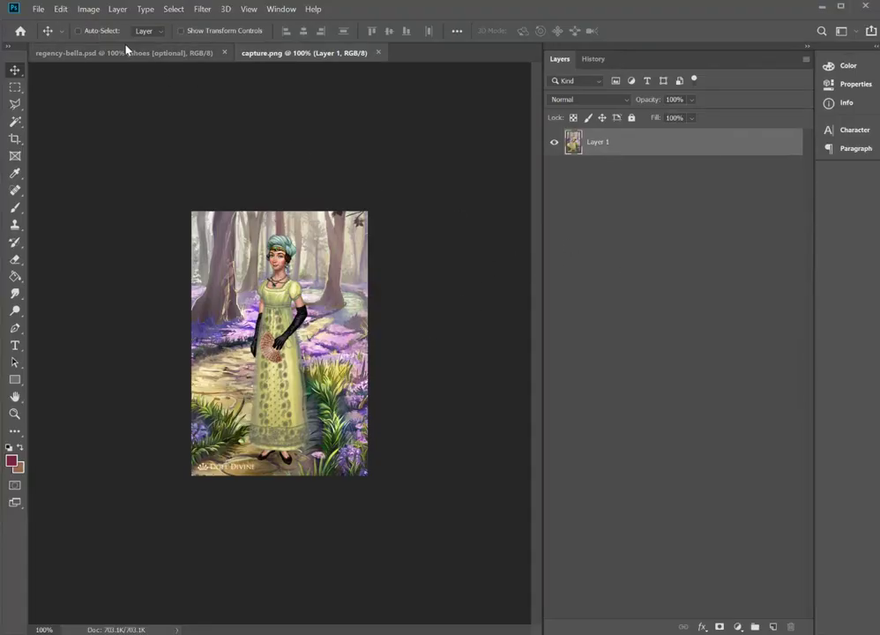
Create a new 300×300 pixel document.
click(38, 8)
click(38, 9)
key(ctrl+n)
text(300)
key(Tab)
text(300)
key(Return)
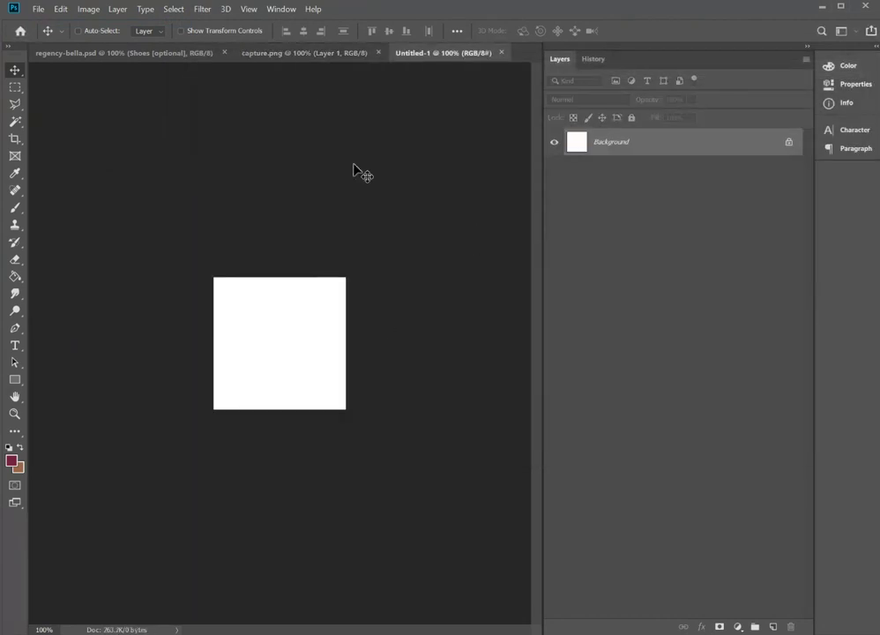
Paste the capture.png portrait into Untitled-1, enlarge it to about 160%, and frame the head and shoulders.
click(306, 55)
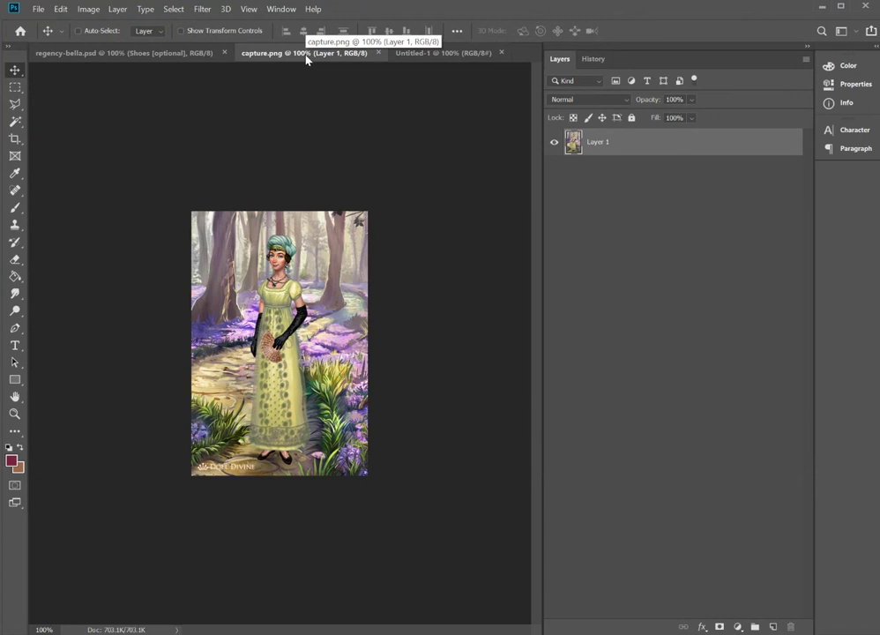
key(ctrl+a)
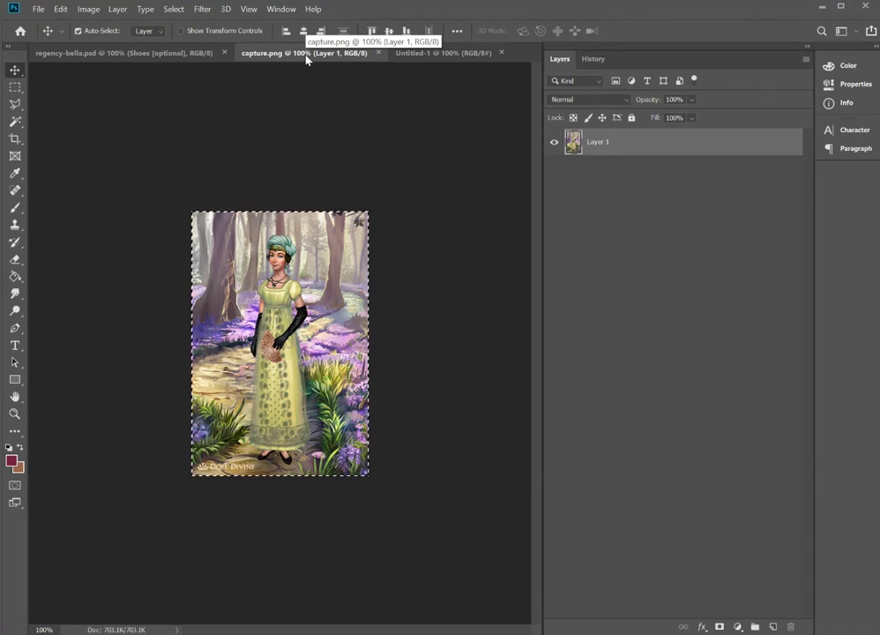
click(427, 55)
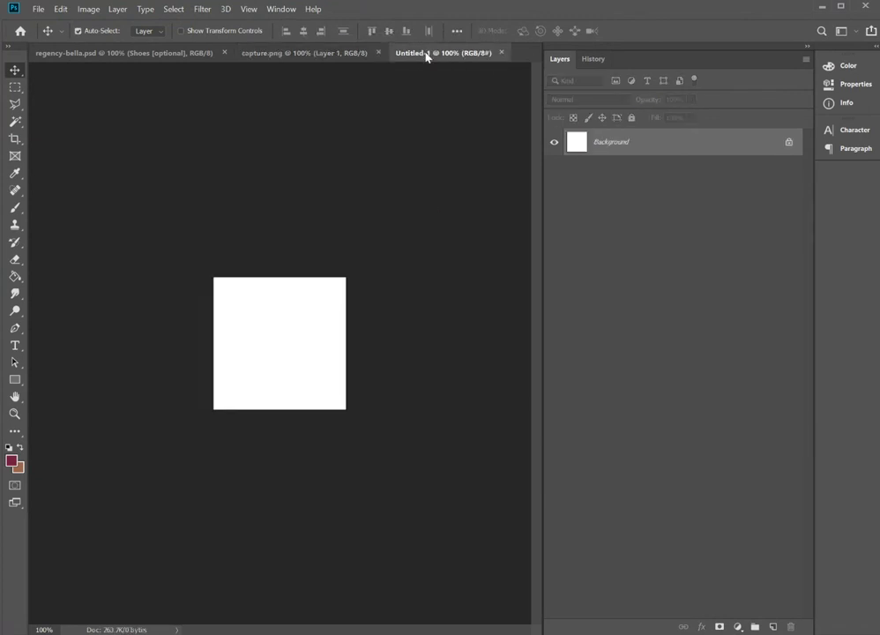
key(ctrl+v)
drag(400, 490, 385, 483)
key(ctrl+t)
drag(362, 266, 482, 146)
drag(411, 217, 359, 354)
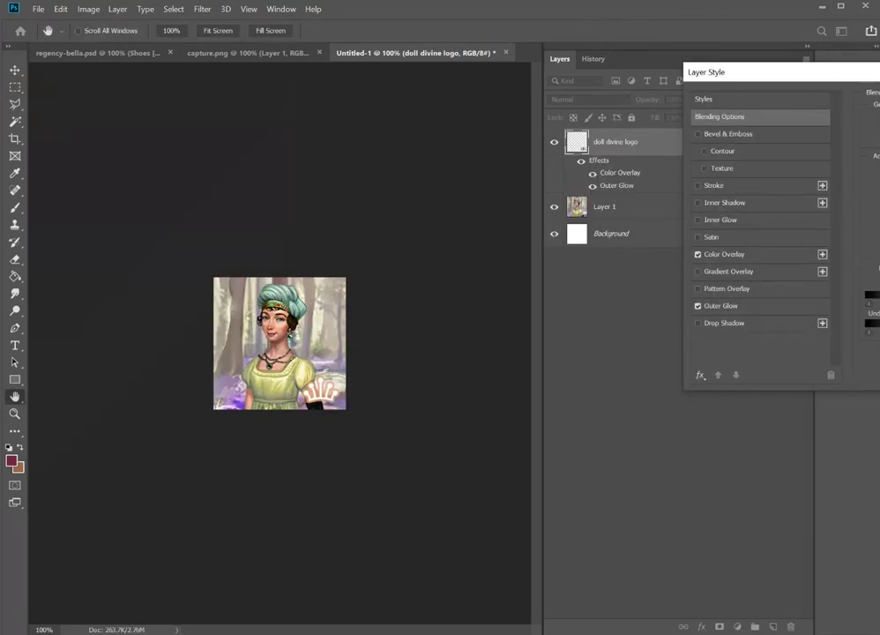
key(Return)
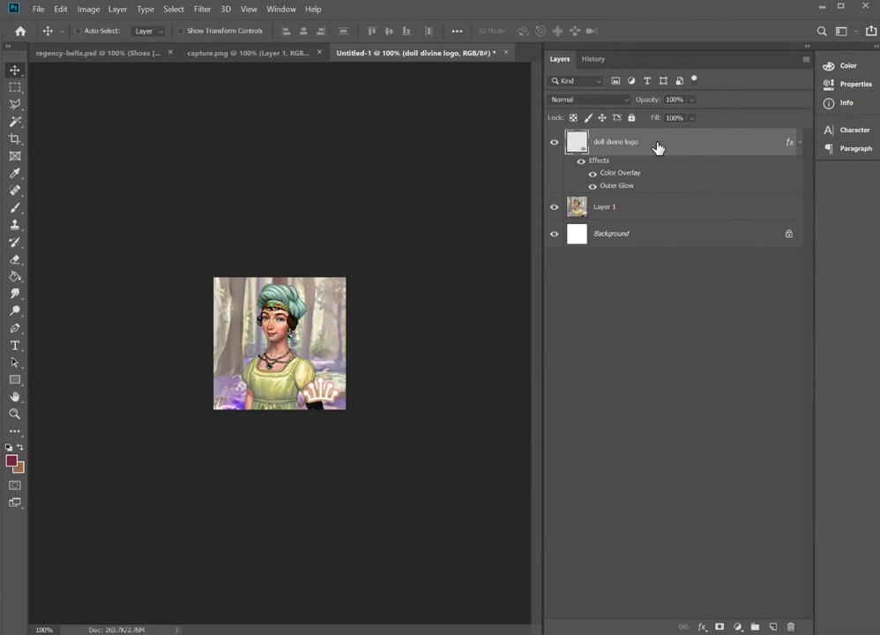
Open the doll divine logo's layer style and check its Colour Overlay colour without changing it.
key(h)
double_click(697, 148)
drag(723, 74, 403, 254)
click(451, 436)
click(682, 304)
click(619, 320)
Change the logo's Outer Glow from orange to teal #289181 and save as thumbnail.psd.
click(402, 487)
click(583, 352)
drag(333, 251, 437, 300)
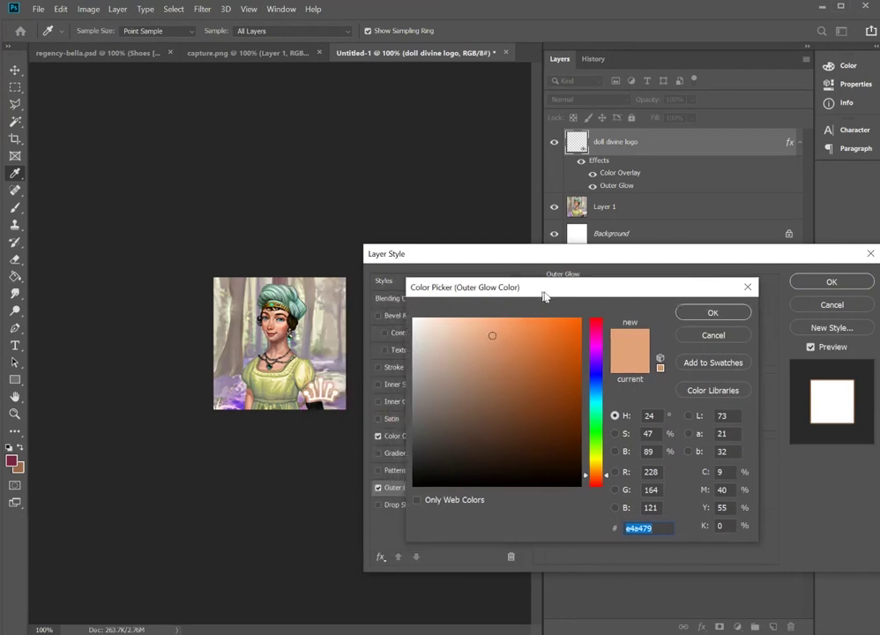
click(600, 448)
click(601, 402)
click(601, 406)
click(534, 357)
click(538, 389)
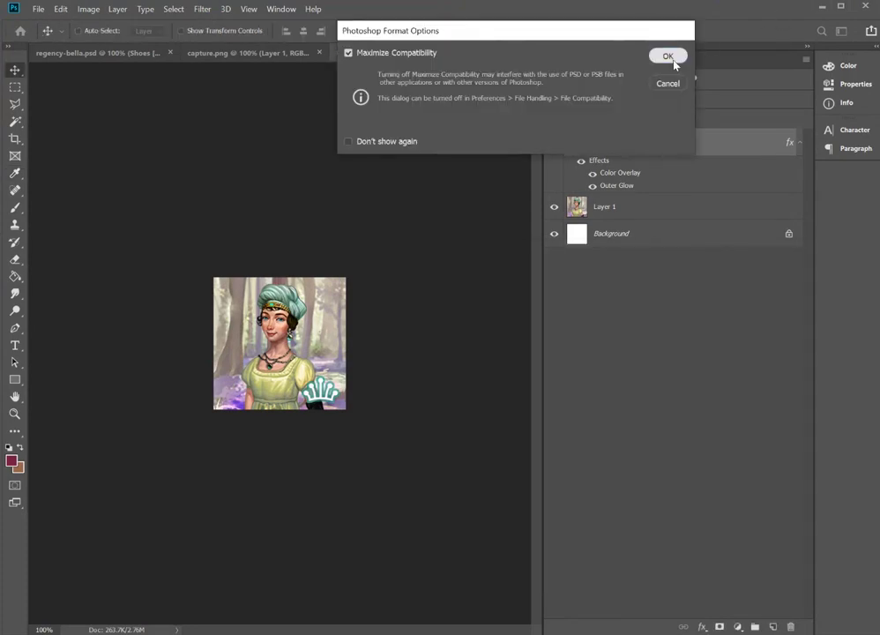
click(668, 57)
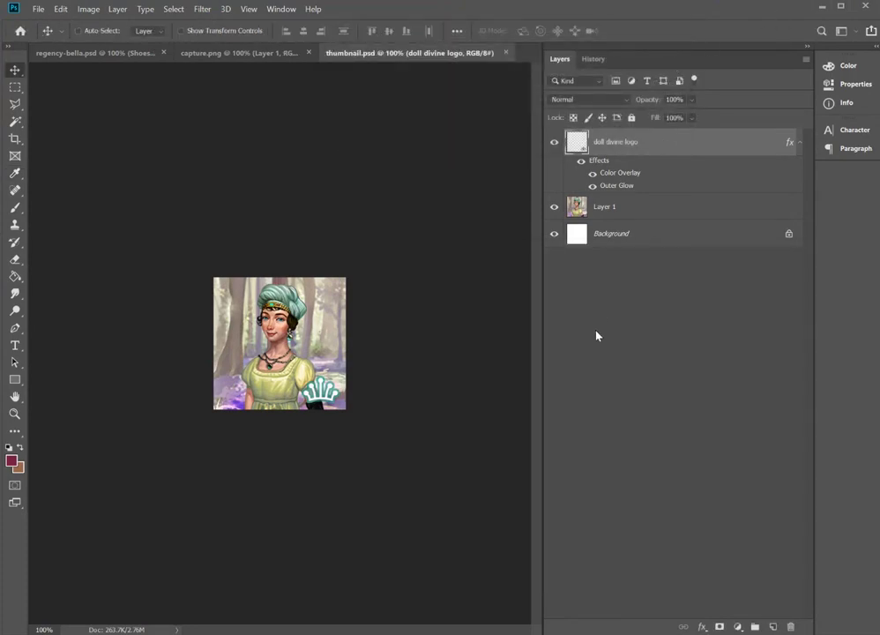
Save a copy as thumbnail.jpg in JPEG format with Quality 12, Maximum.
key(ctrl+shift+s)
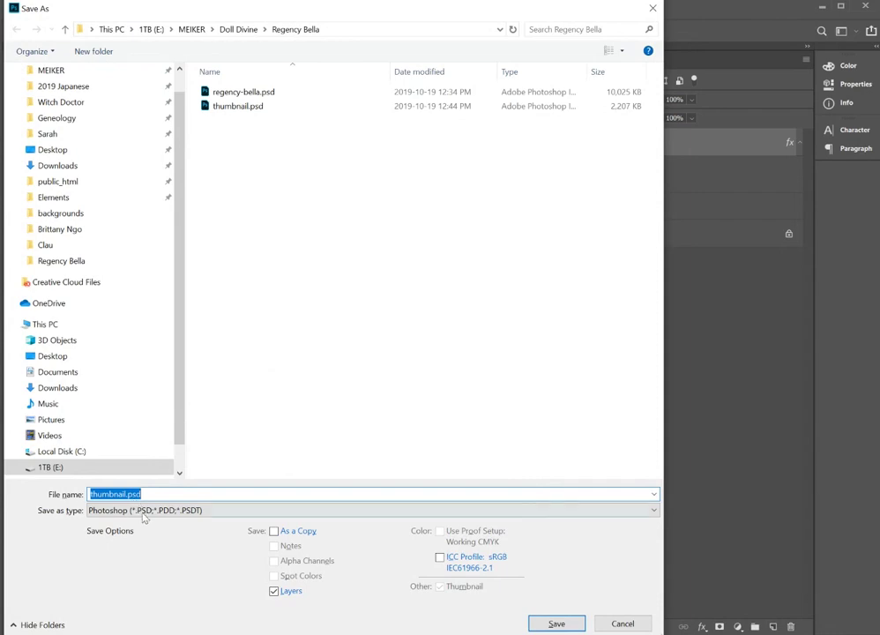
click(143, 514)
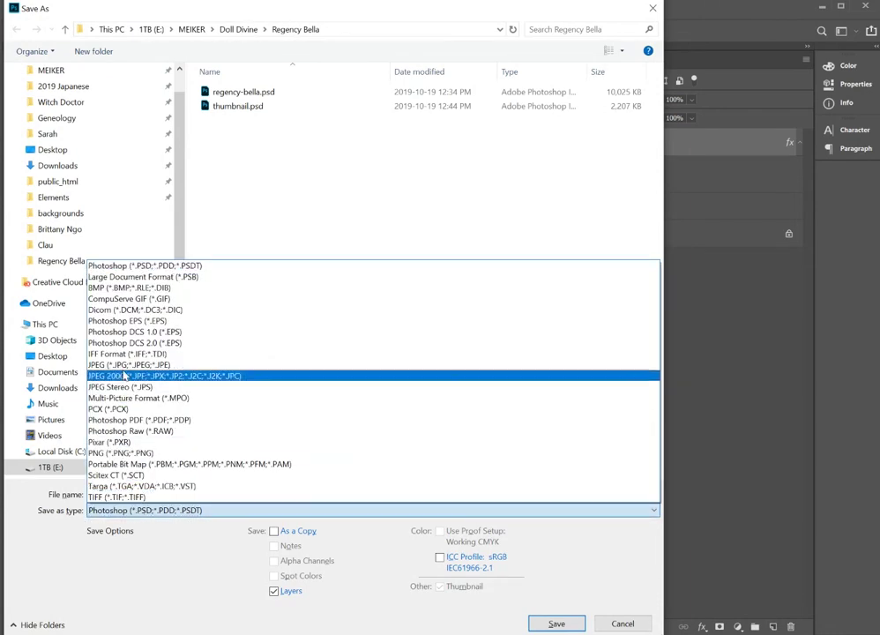
click(125, 364)
click(557, 623)
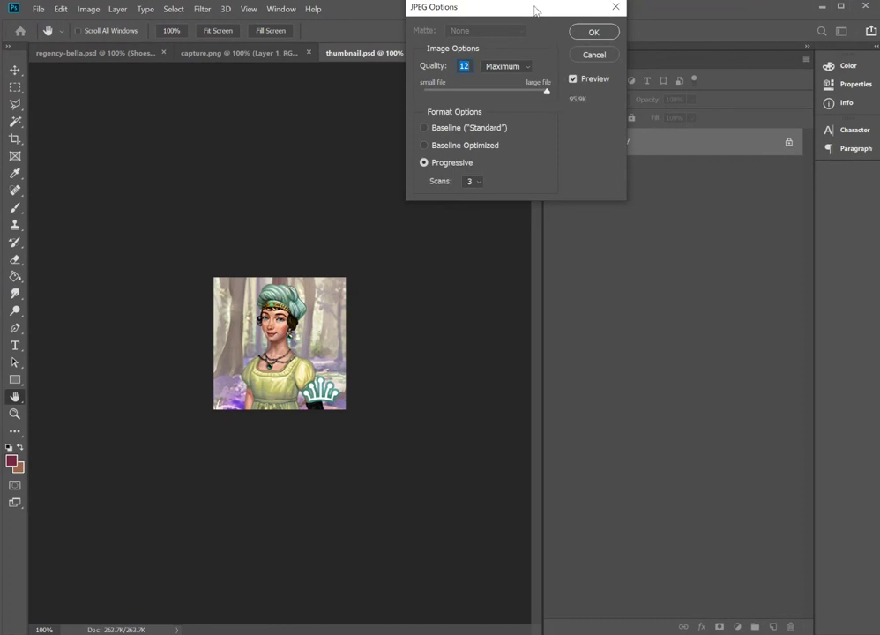
drag(535, 10, 447, 287)
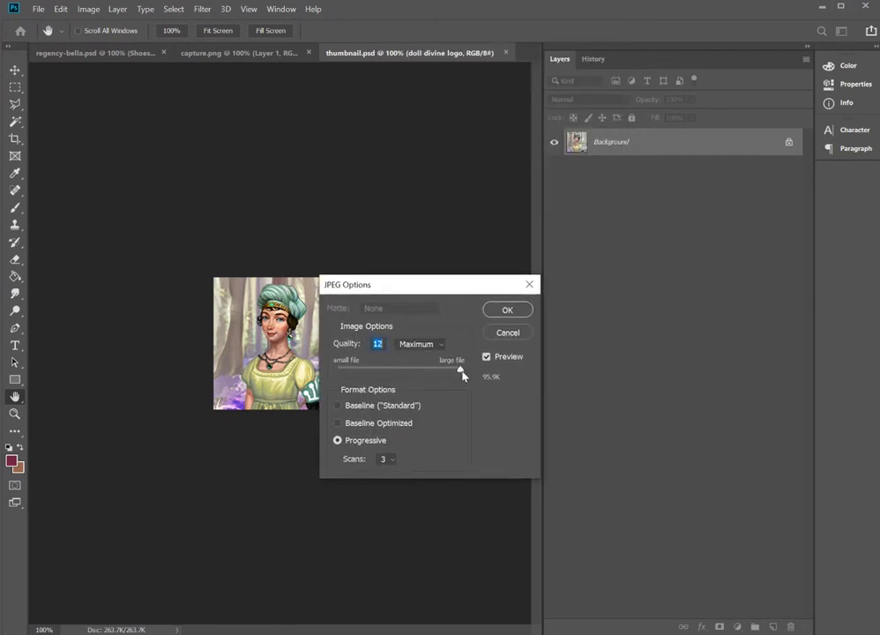
drag(462, 368, 508, 379)
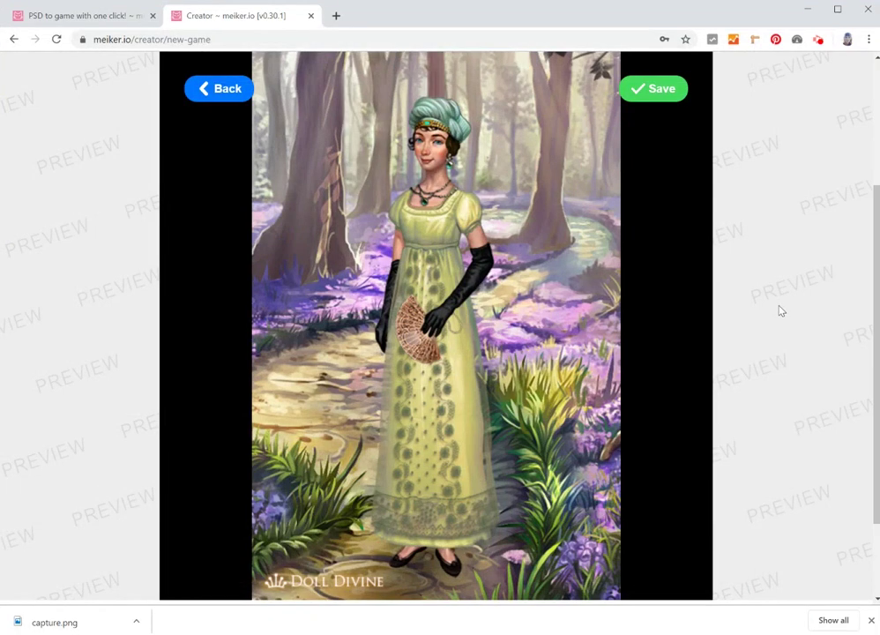
Load thumbnail.jpg as the game icon, with the crop covering the whole image.
scroll(780, 309, down, 1)
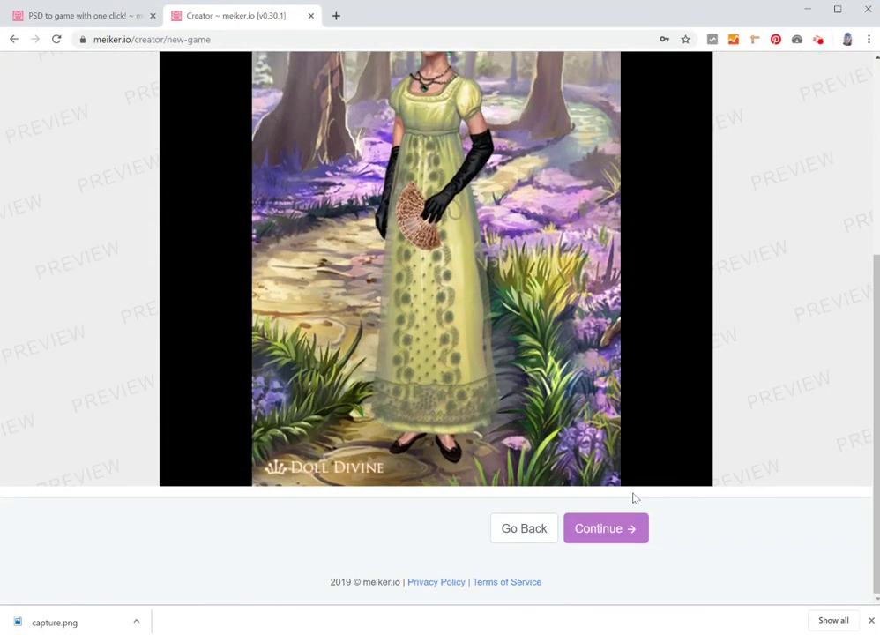
click(609, 531)
click(564, 491)
click(145, 137)
double_click(161, 149)
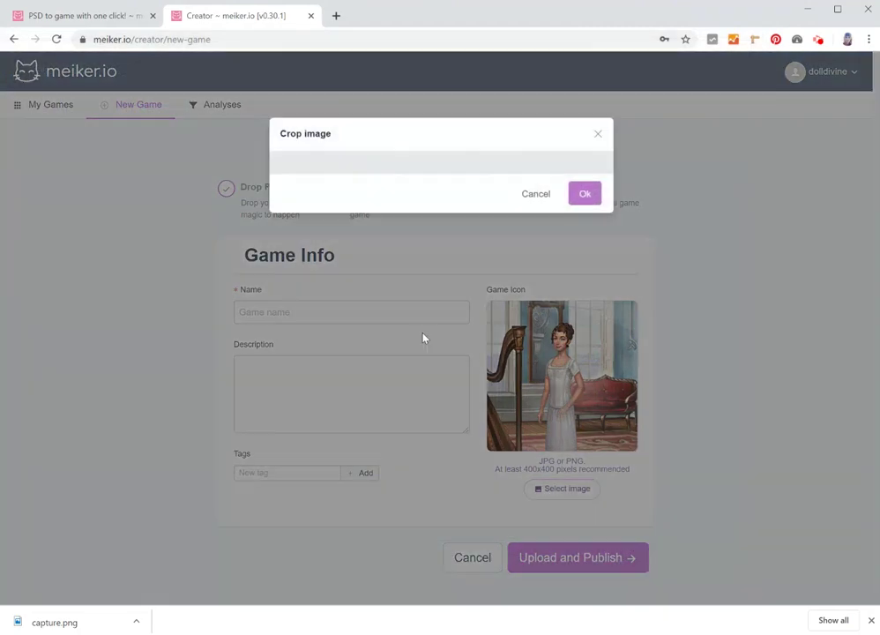
drag(532, 355, 540, 360)
drag(362, 181, 282, 143)
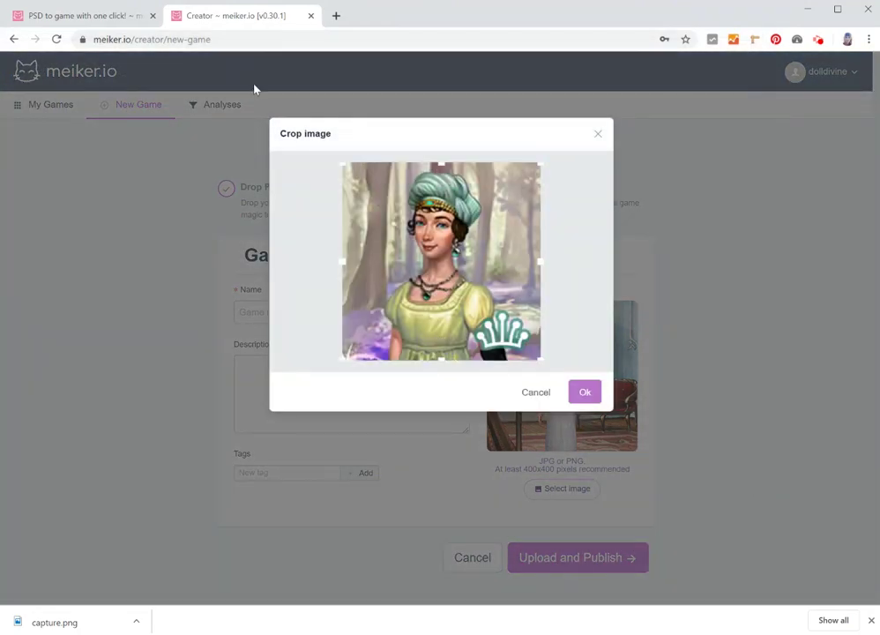
click(585, 392)
Enter 'Regency Bella' as the game name.
click(321, 314)
text(Regency Bella)
click(420, 416)
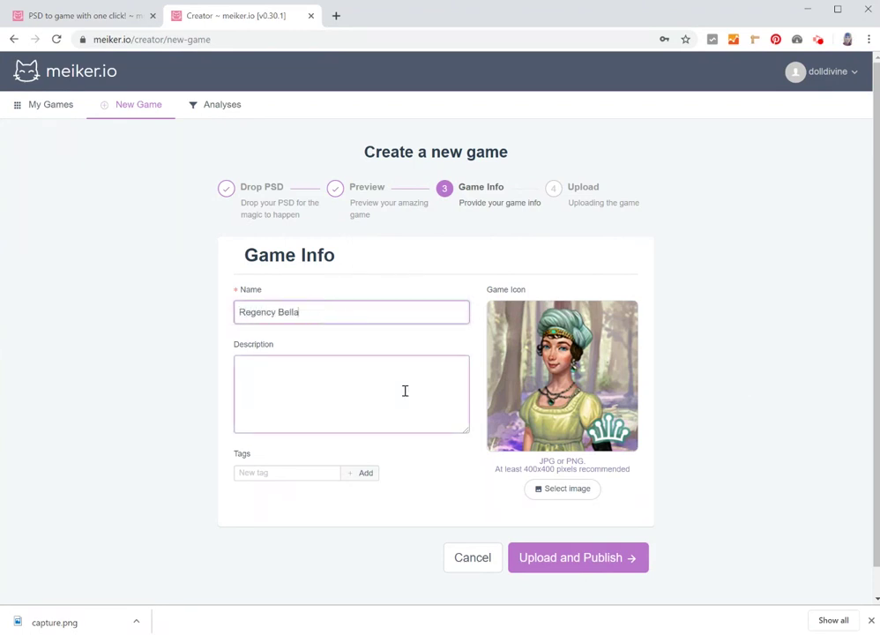
Paste the full game description and add tags historical, europe, bella and regency.
text(Join Bella in dressing up for a ball in Regency-era England. Choose from one of the historical gowns and Grecian hairstyles. Adorn her in family heirloom jewelry and accessorize with stylish fans. The Regency period was characterized by the rebellion against the aristocracy. Thus, loose, Grecian-goddess styles reigned and confining corsets were put aside. To continue Bella's journey beyond the dress up realm, follow the link above to try your hand at a game of cards.. and hearts! Enjoy =))
scroll(141, 498, down, 1)
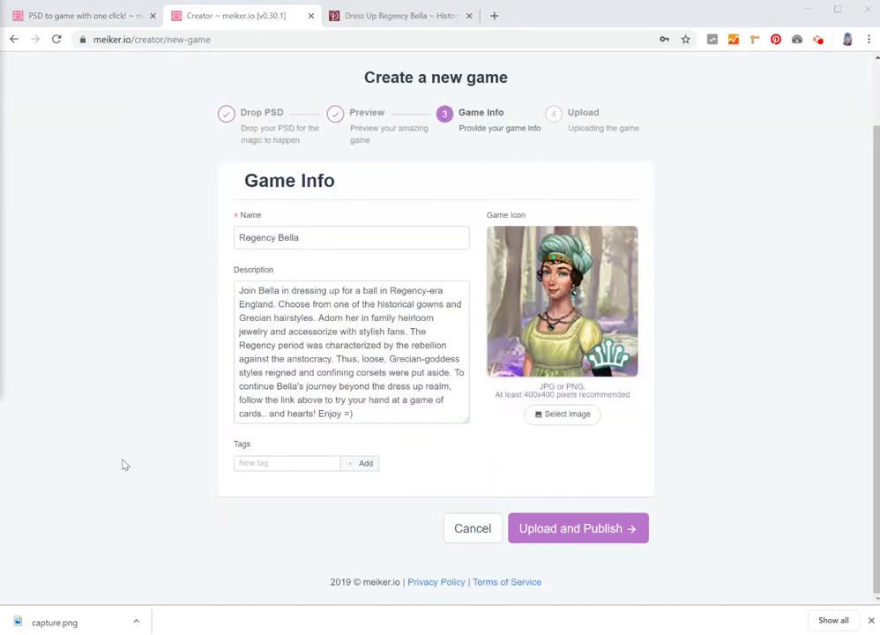
click(273, 462)
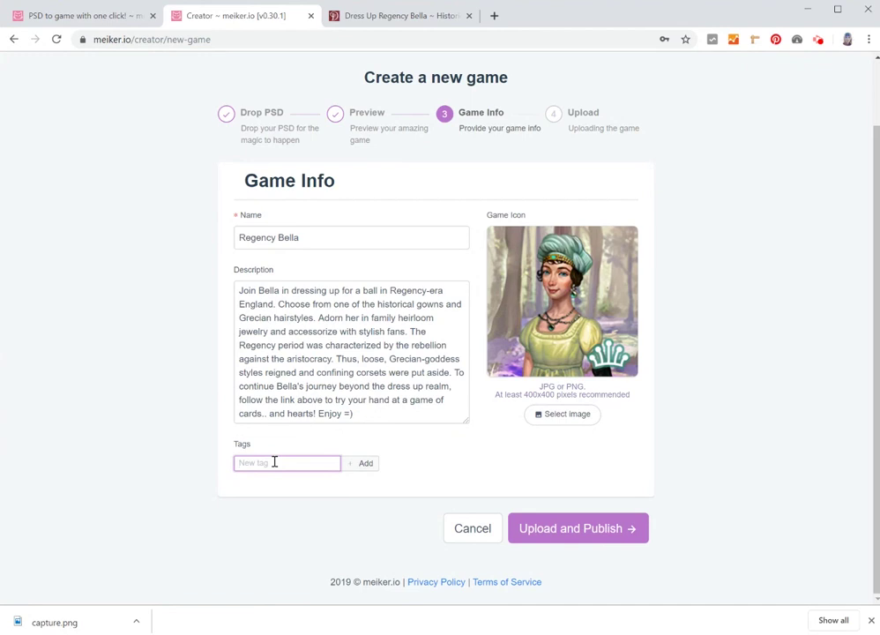
text(historical)
key(Return)
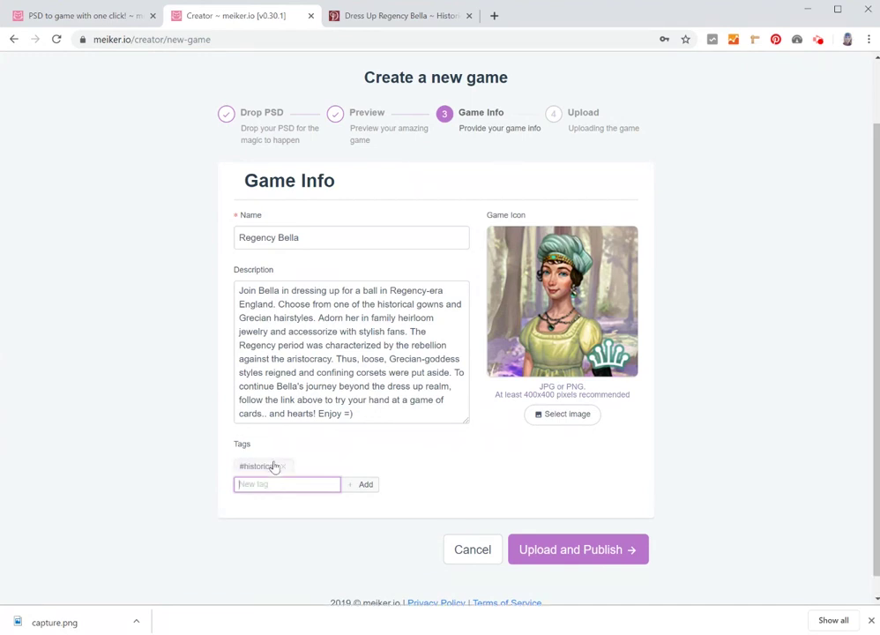
text(europe)
key(Return)
text(bella)
key(Return)
text(regency)
key(Return)
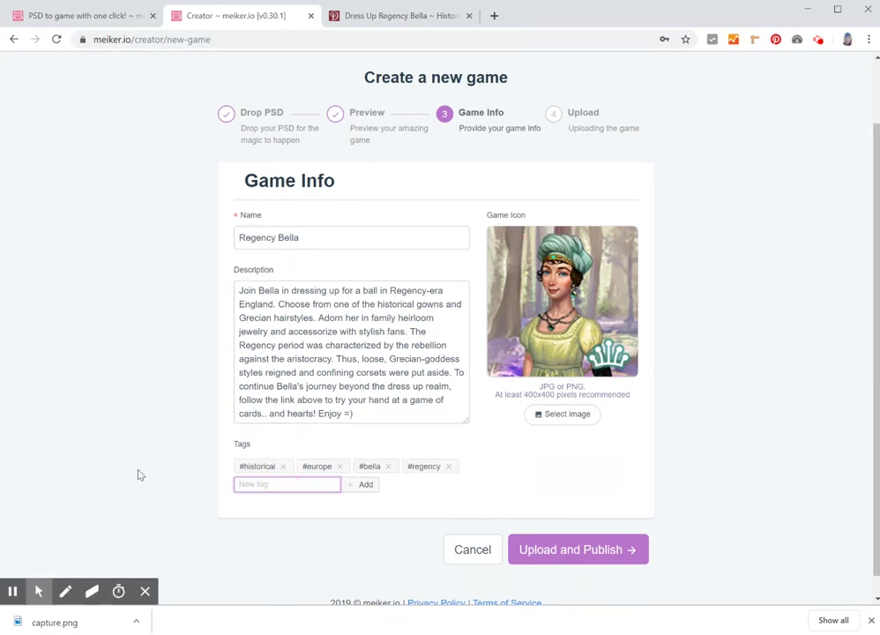
Add tags princess, 19th-century and doll-divine, then upload and publish the game.
text(princess)
key(Return)
text(19th-century)
key(Return)
text(doll-divine)
key(Return)
click(608, 570)
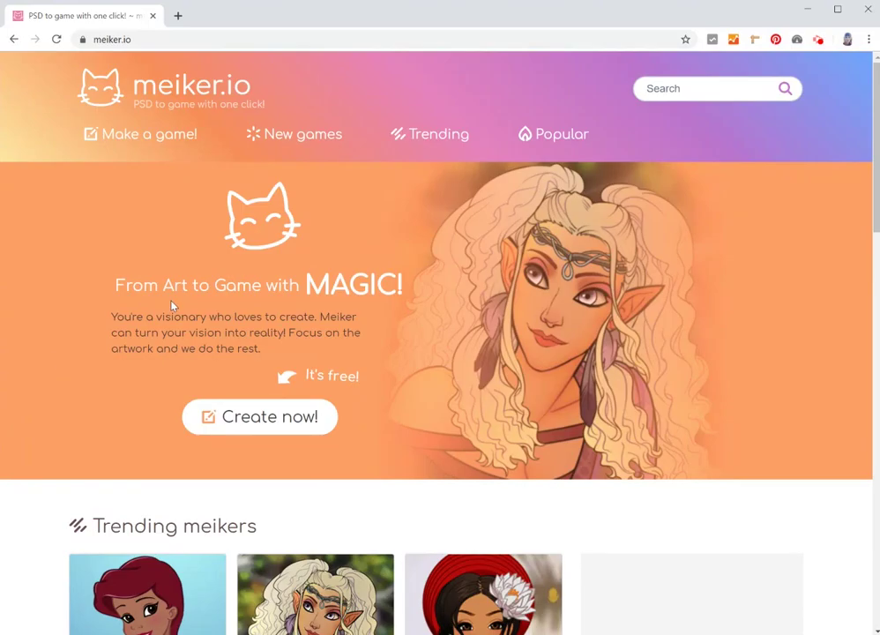
Open Regency Bella from the New games list and select its page address.
scroll(204, 291, down, 7)
scroll(204, 291, down, 5)
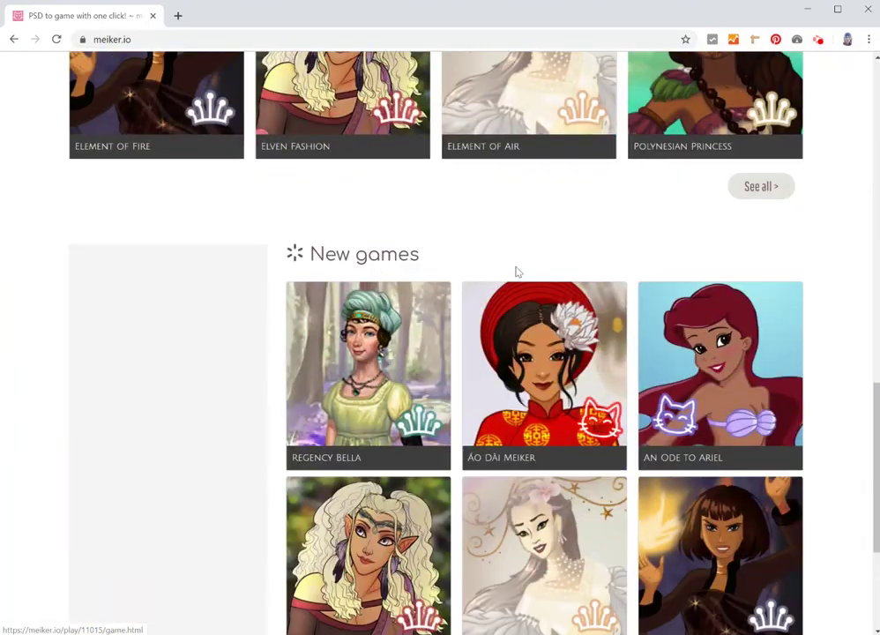
click(379, 318)
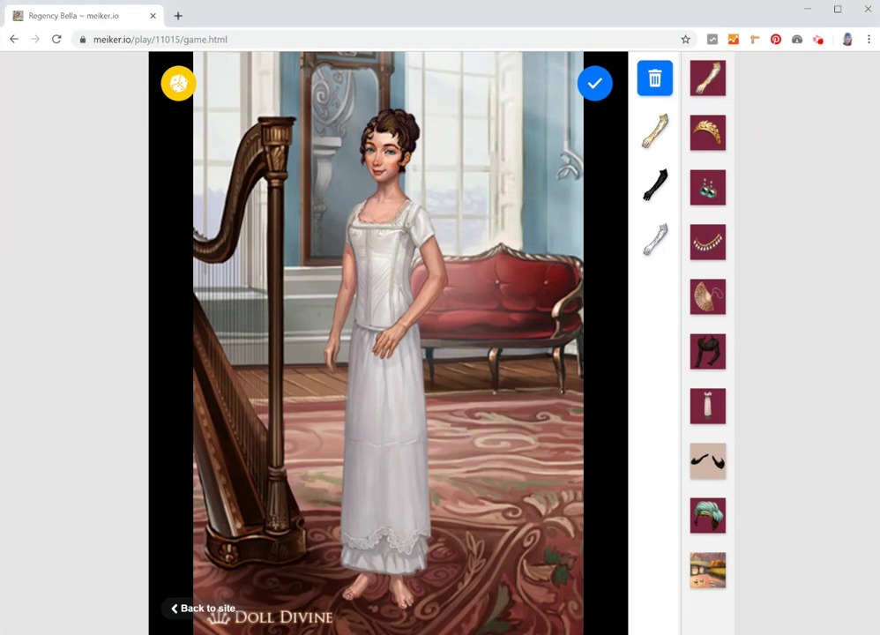
click(167, 39)
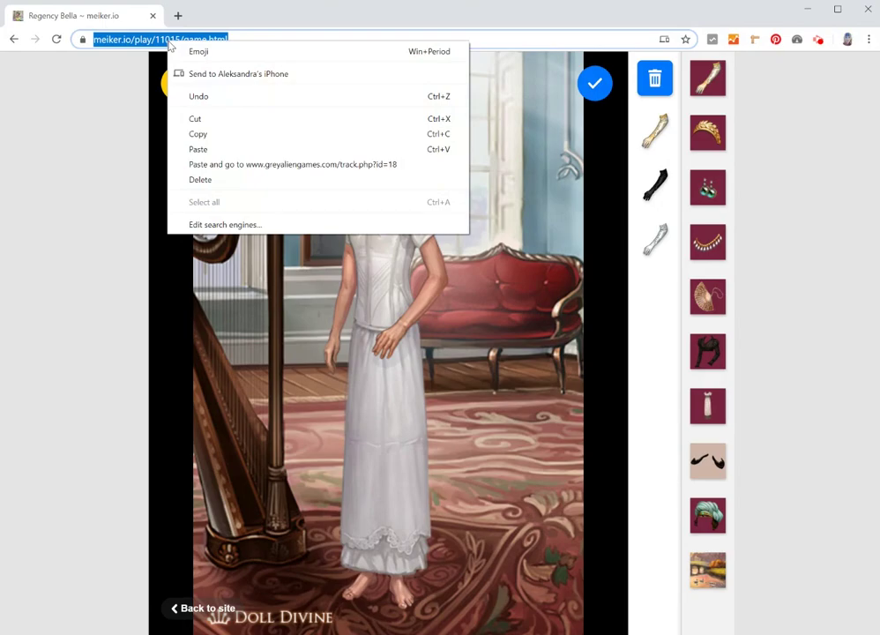